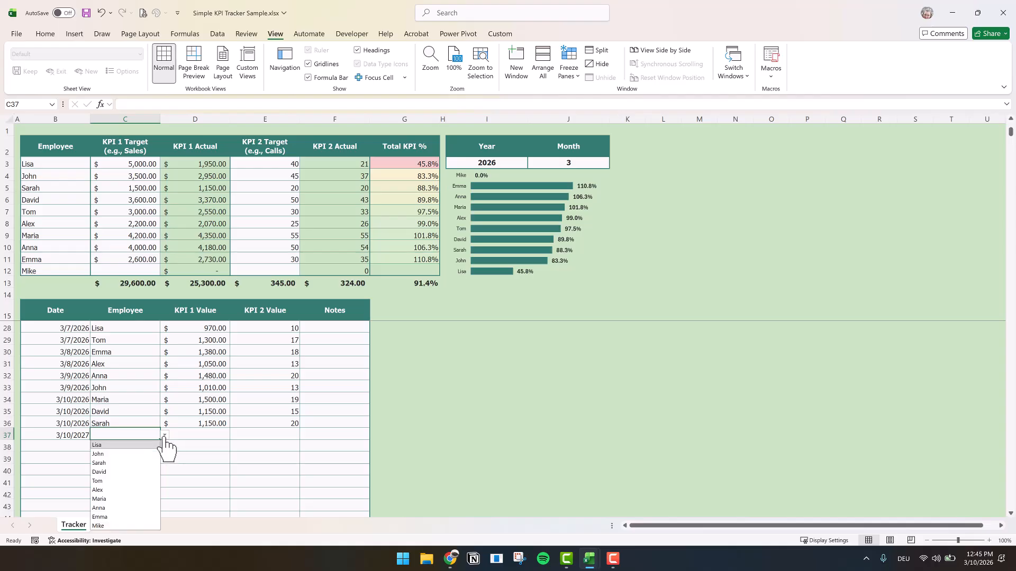
Complete log row 37 with the second listed employee, a KPI 1 value of 1000 and a KPI 2 value of 15.
{"action": "left_click", "coordinate": [138, 456]}
{"action": "left_click", "coordinate": [201, 435]}
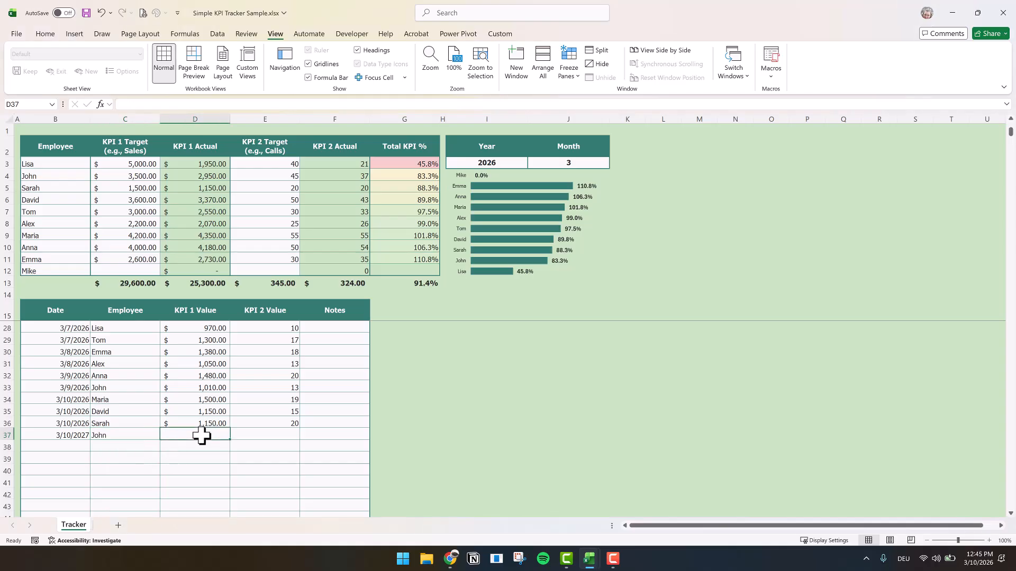
{"action": "type", "text": "1000"}
{"action": "left_click", "coordinate": [265, 433]}
{"action": "type", "text": "1"}
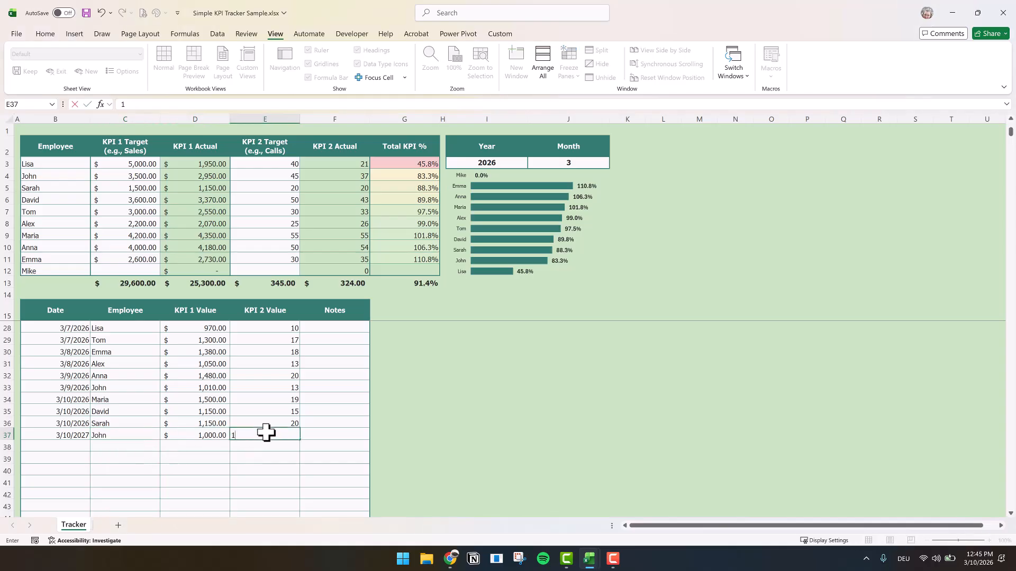
{"action": "key", "text": "Return"}
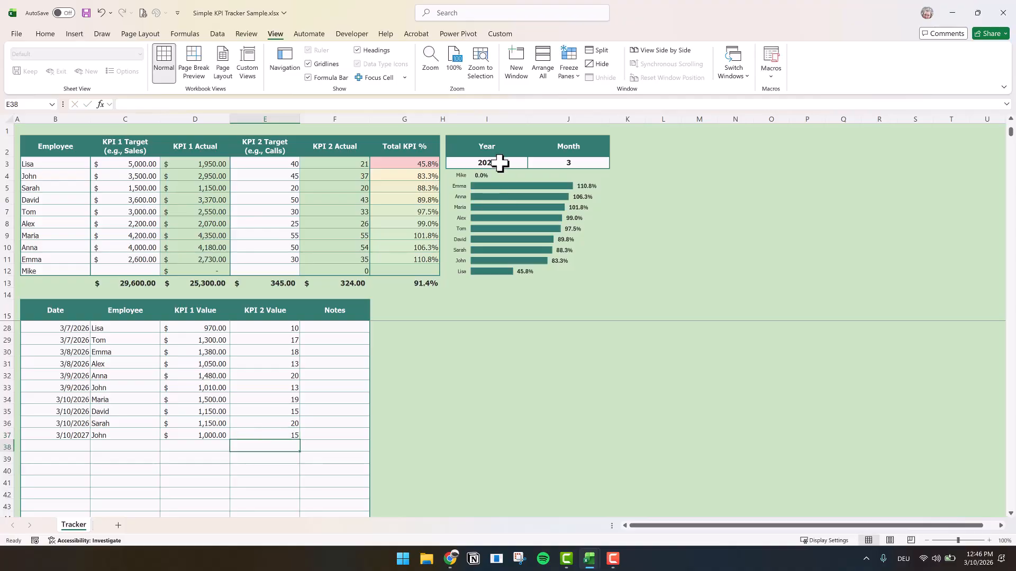
Set the tracker's reporting year to 2027.
{"action": "left_click", "coordinate": [500, 164]}
{"action": "type", "text": "2027"}
{"action": "key", "text": "Return"}
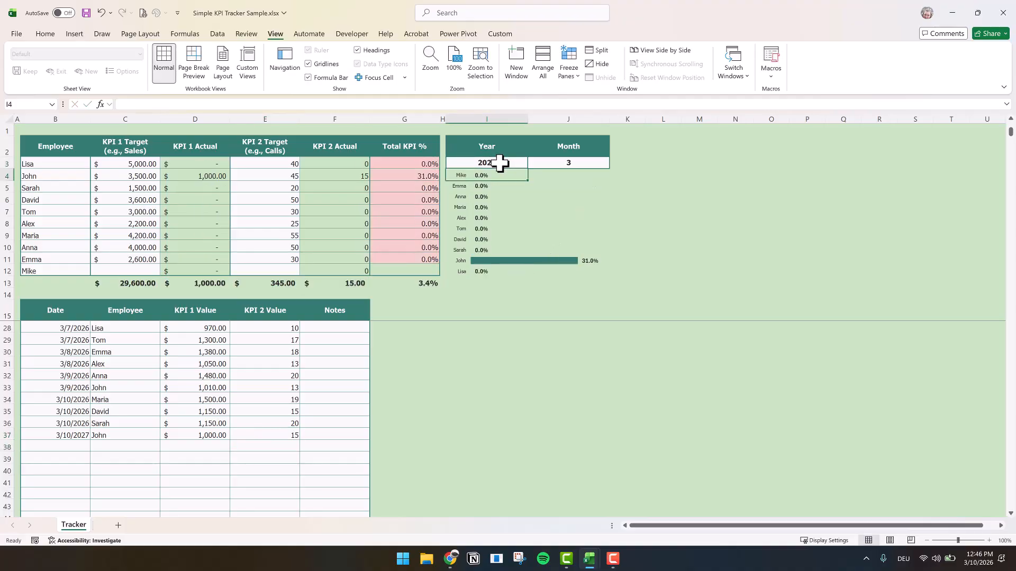
Set the row 4 employee's KPI 1 target to 900 and KPI 2 target to 10.
{"action": "left_click", "coordinate": [129, 175]}
{"action": "type", "text": "90"}
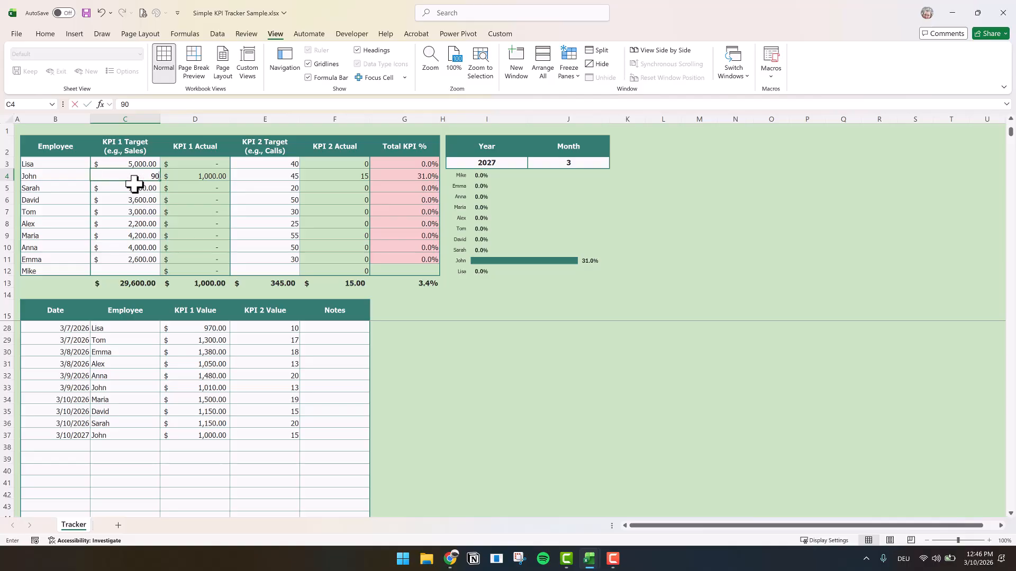
{"action": "type", "text": "0"}
{"action": "key", "text": "Return"}
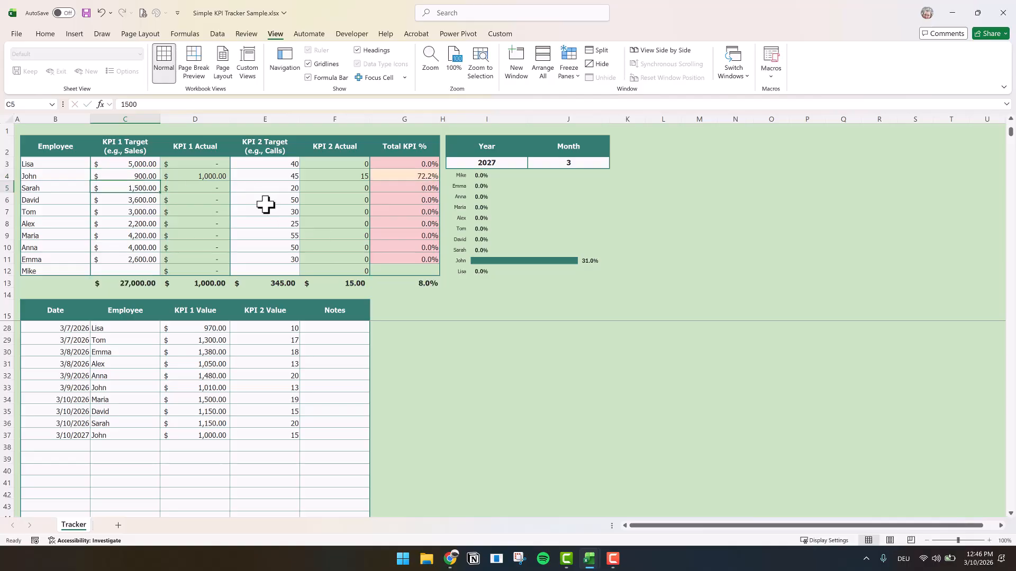
{"action": "left_click", "coordinate": [281, 179]}
{"action": "type", "text": "10"}
{"action": "key", "text": "Return"}
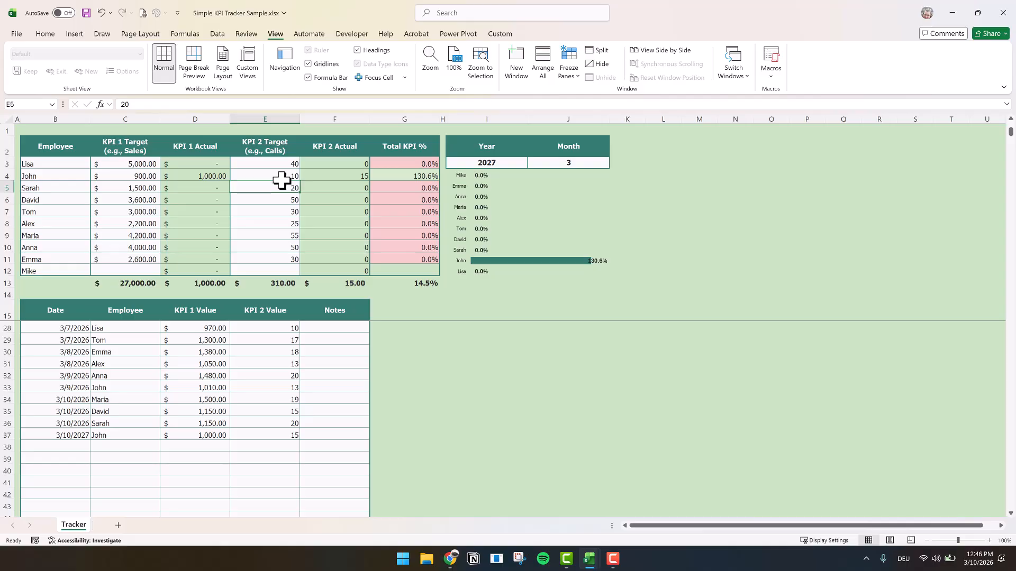
Clear the KPI 1 targets of all other employees in C3 and C5:C11.
{"action": "left_click", "coordinate": [122, 164]}
{"action": "key", "text": "Delete"}
{"action": "left_click_drag", "start_coordinate": [136, 189], "coordinate": [138, 262]}
{"action": "key", "text": "Delete"}
{"action": "left_click", "coordinate": [555, 409]}
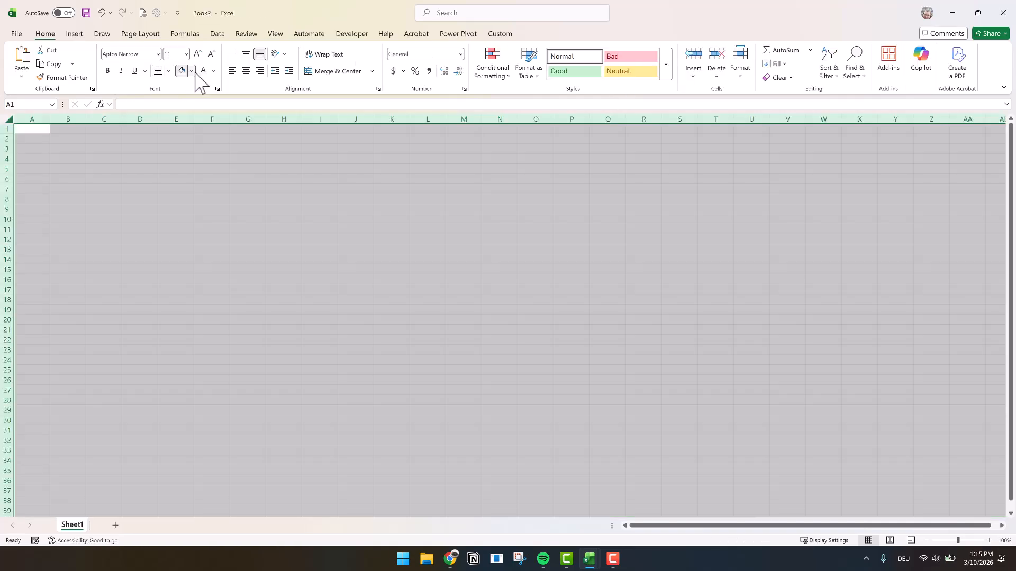
Format the whole blank sheet with a light green fill and the Tahoma font at size 10.
{"action": "left_click", "coordinate": [192, 72]}
{"action": "left_click", "coordinate": [209, 125]}
{"action": "left_click", "coordinate": [146, 54]}
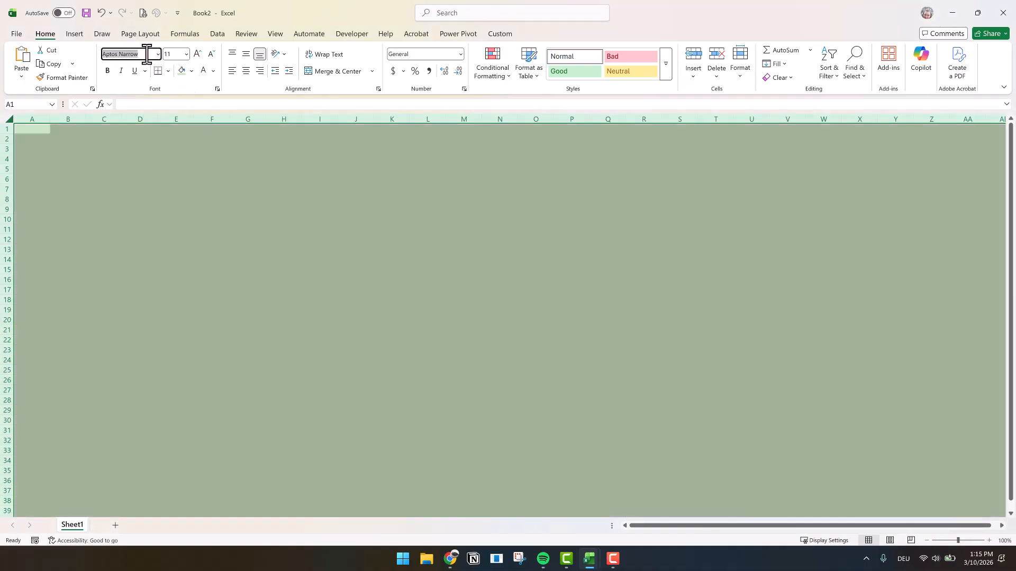
{"action": "left_click", "coordinate": [171, 54]}
{"action": "type", "text": "10"}
{"action": "key", "text": "Return"}
Set the row height of the entire sheet to 15.
{"action": "left_click", "coordinate": [740, 71]}
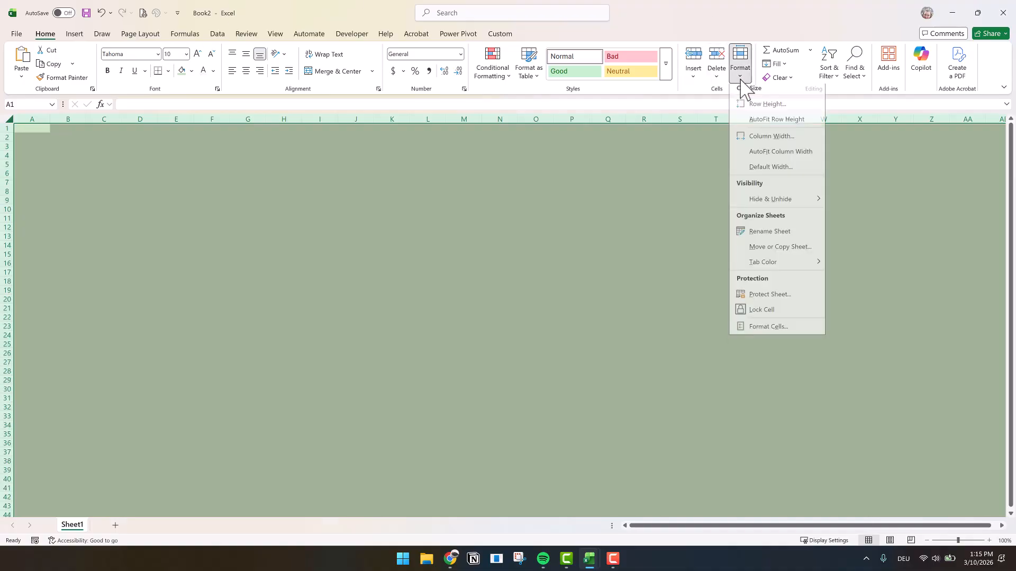
{"action": "left_click", "coordinate": [763, 113]}
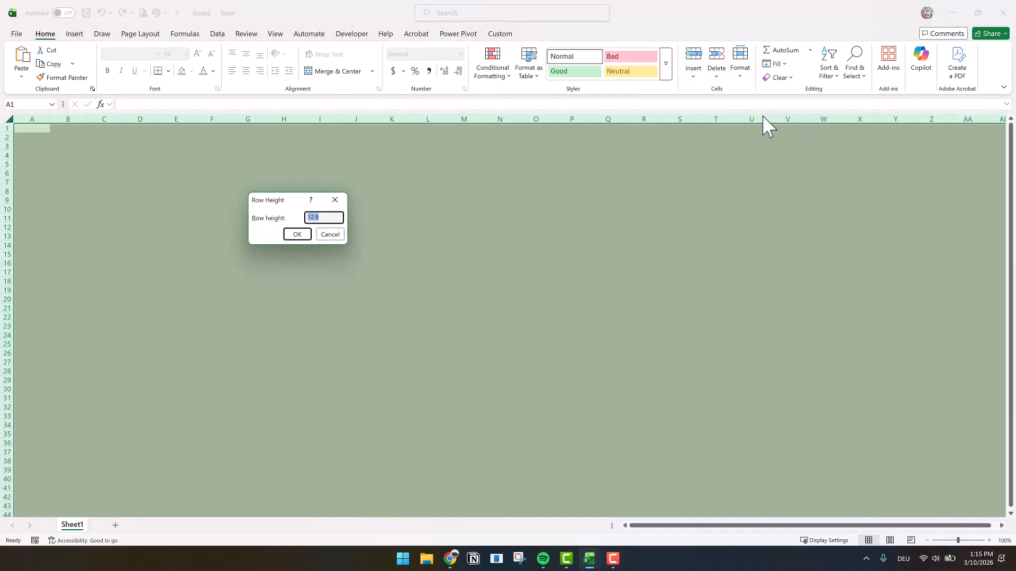
{"action": "key", "text": "Return"}
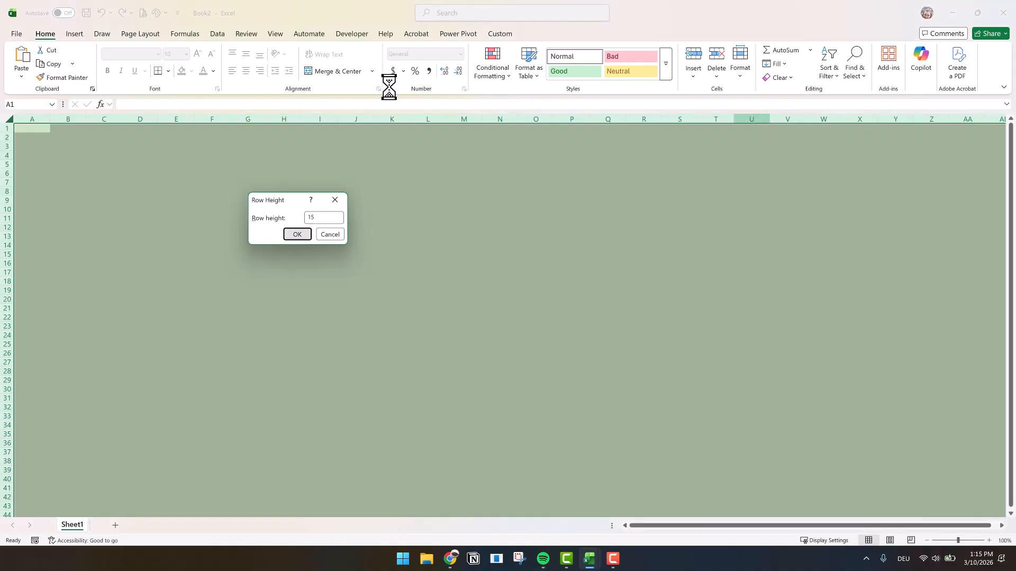
Narrow column A to a width of 1.
{"action": "left_click", "coordinate": [32, 112]}
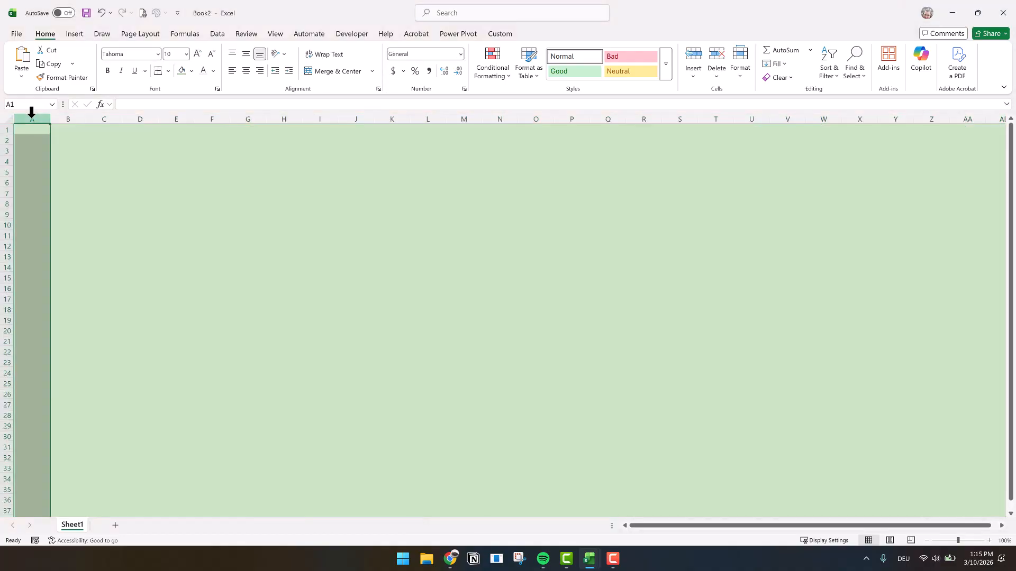
{"action": "right_click", "coordinate": [32, 112]}
{"action": "left_click", "coordinate": [85, 303]}
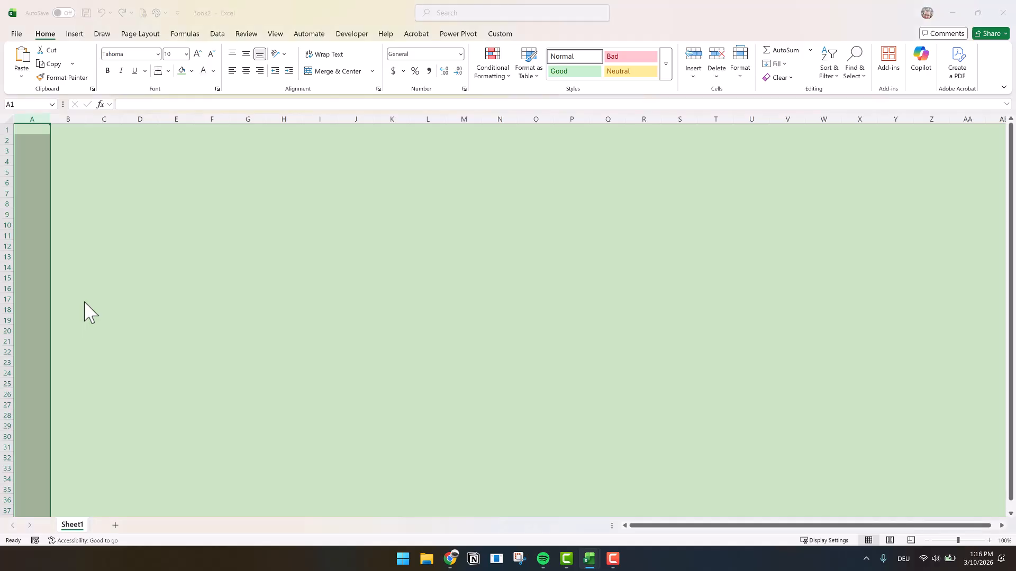
{"action": "type", "text": "1"}
{"action": "key", "text": "Return"}
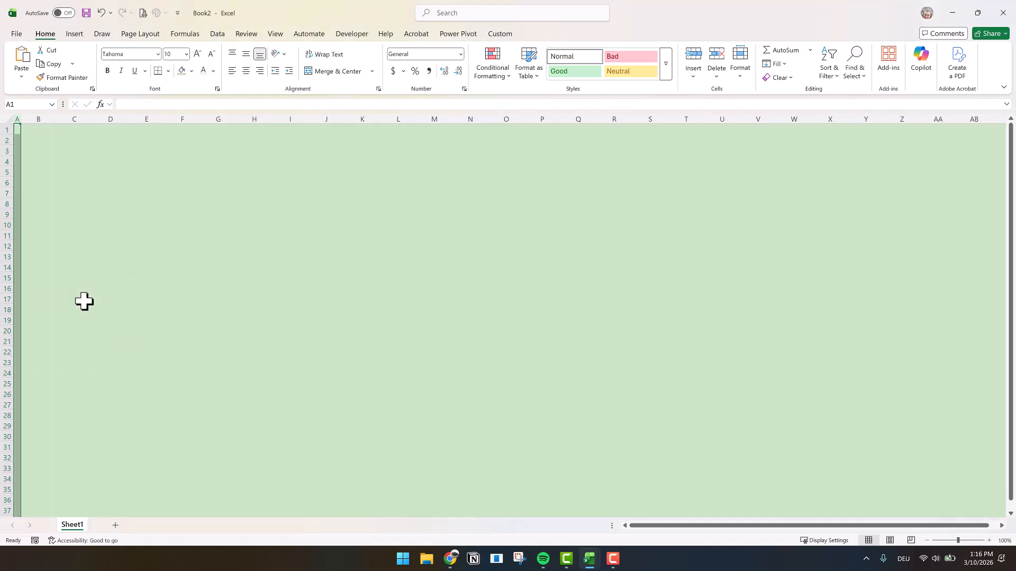
Set the height of row 2 to 30.
{"action": "left_click", "coordinate": [2, 142]}
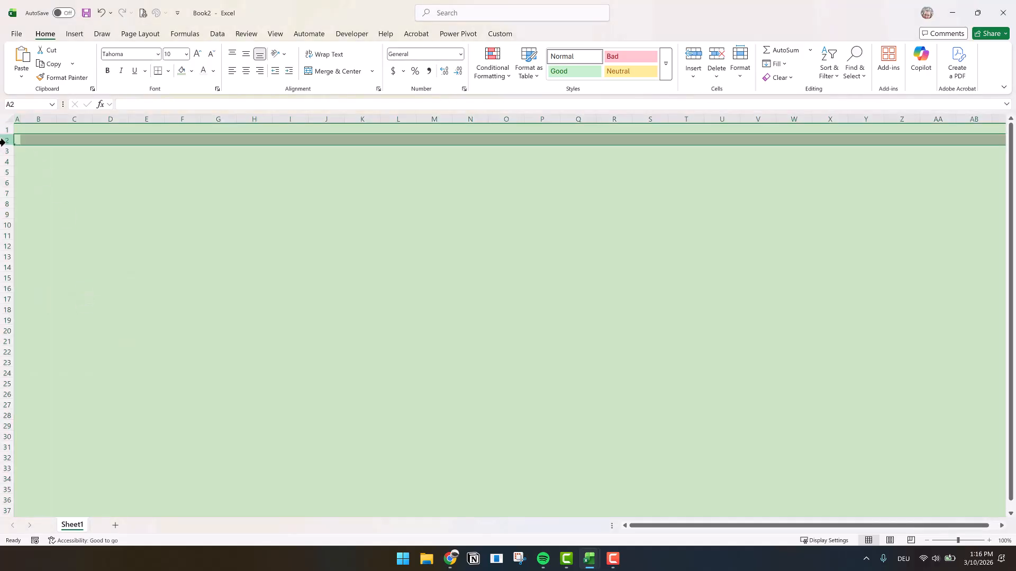
{"action": "right_click", "coordinate": [2, 142]}
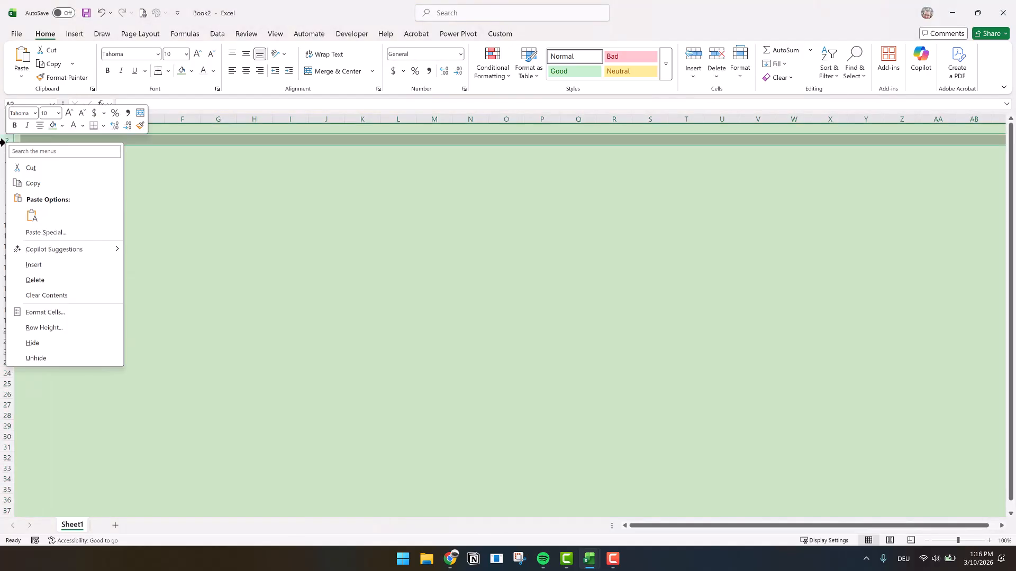
{"action": "left_click", "coordinate": [55, 329]}
{"action": "type", "text": "30"}
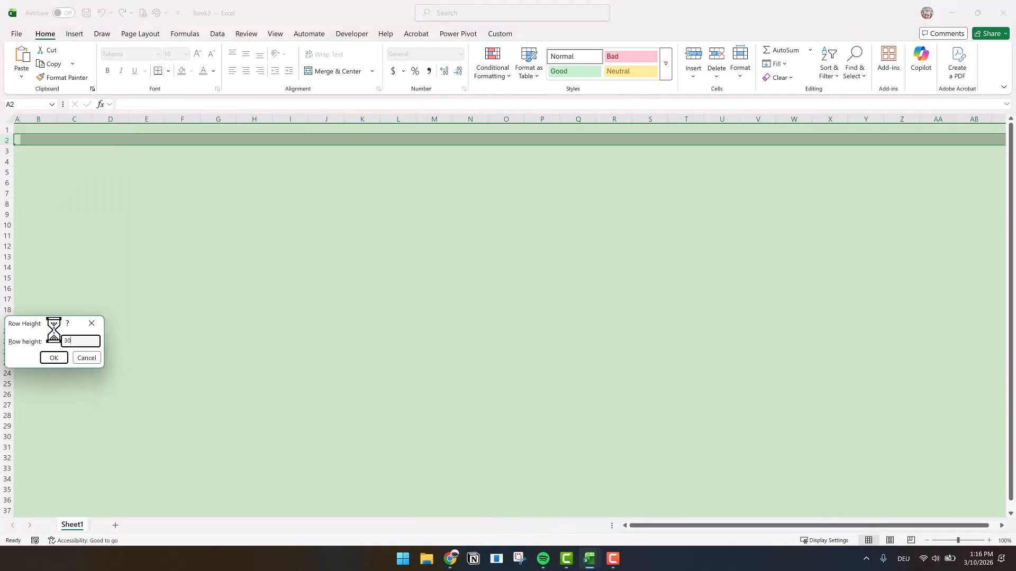
{"action": "key", "text": "Return"}
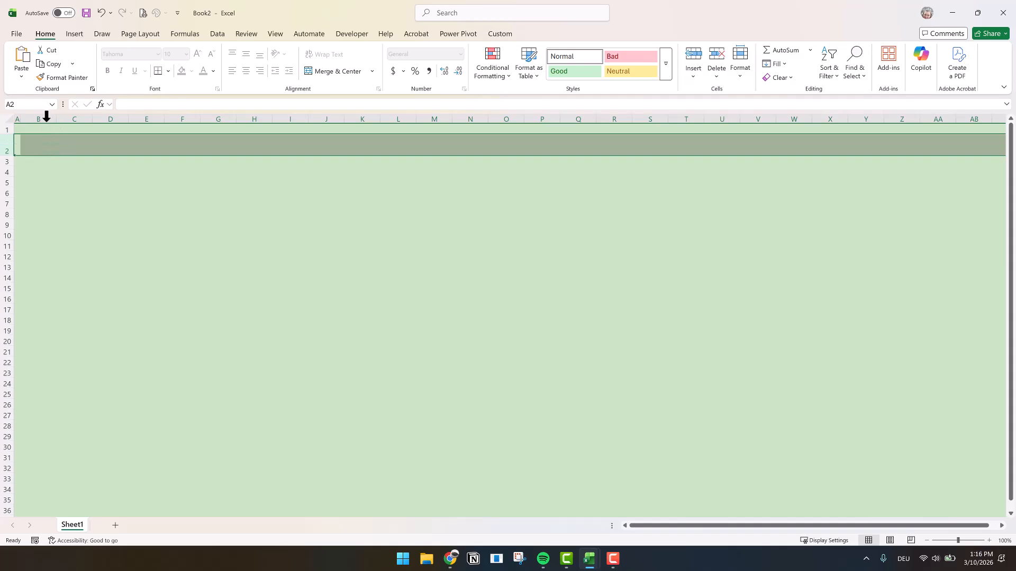
Set the width of columns B through G to 15.
{"action": "left_click_drag", "start_coordinate": [46, 114], "coordinate": [216, 115]}
{"action": "right_click", "coordinate": [217, 111]}
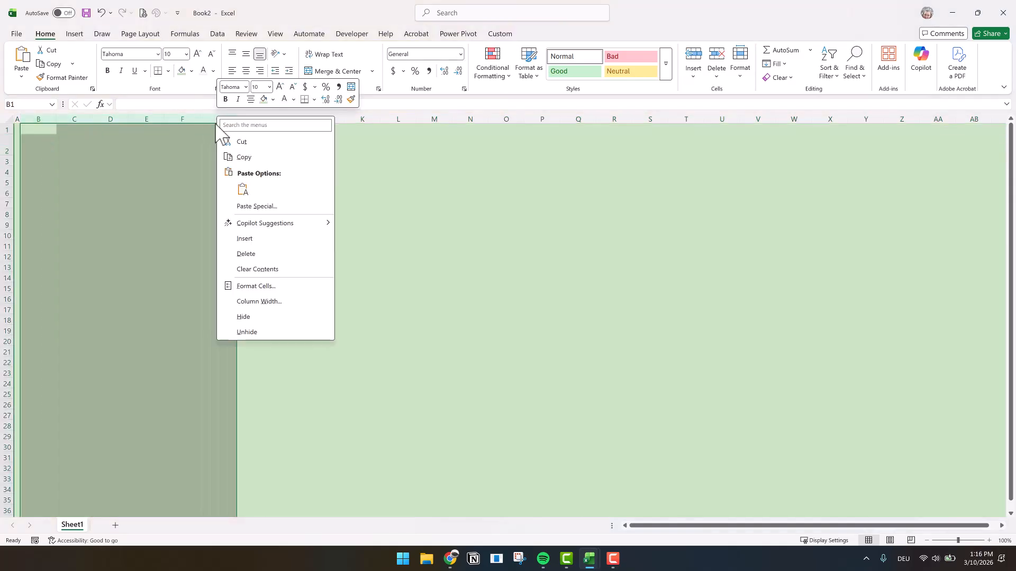
{"action": "left_click", "coordinate": [256, 303]}
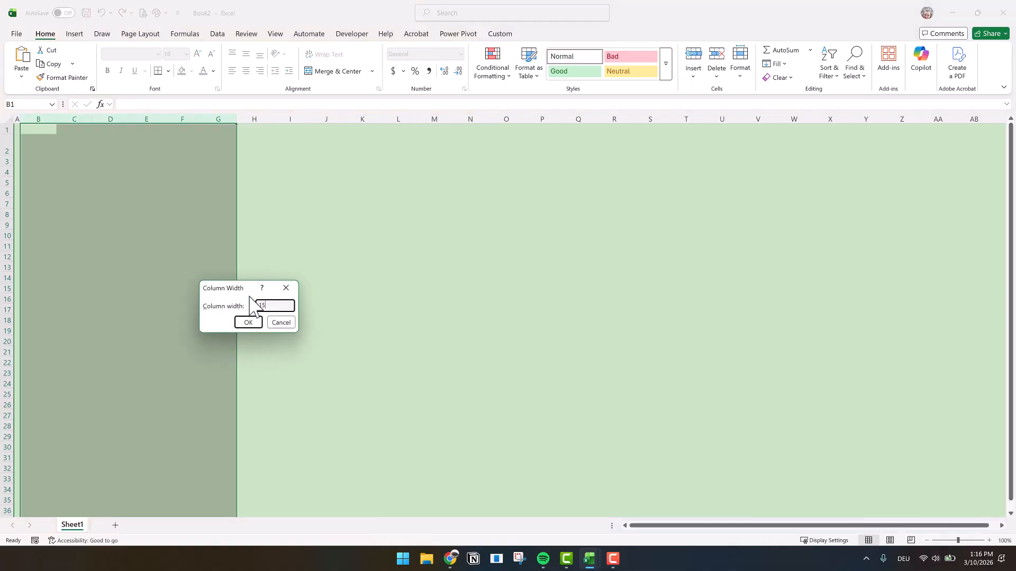
{"action": "type", "text": "15"}
{"action": "key", "text": "Return"}
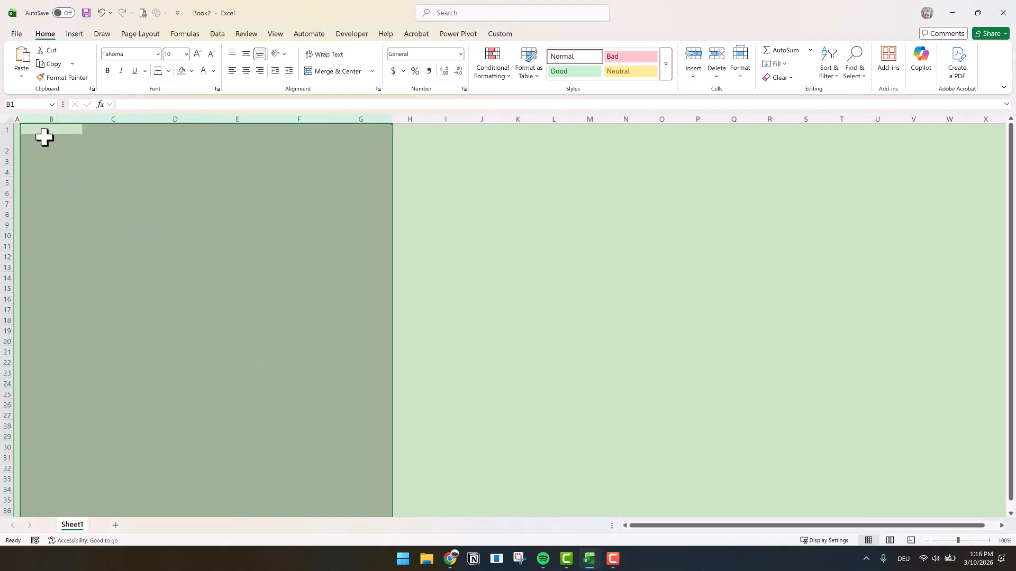
Style the header cells B2:G2 with a dark teal fill, bold text, and horizontally and vertically centred alignment.
{"action": "left_click_drag", "start_coordinate": [40, 144], "coordinate": [341, 146]}
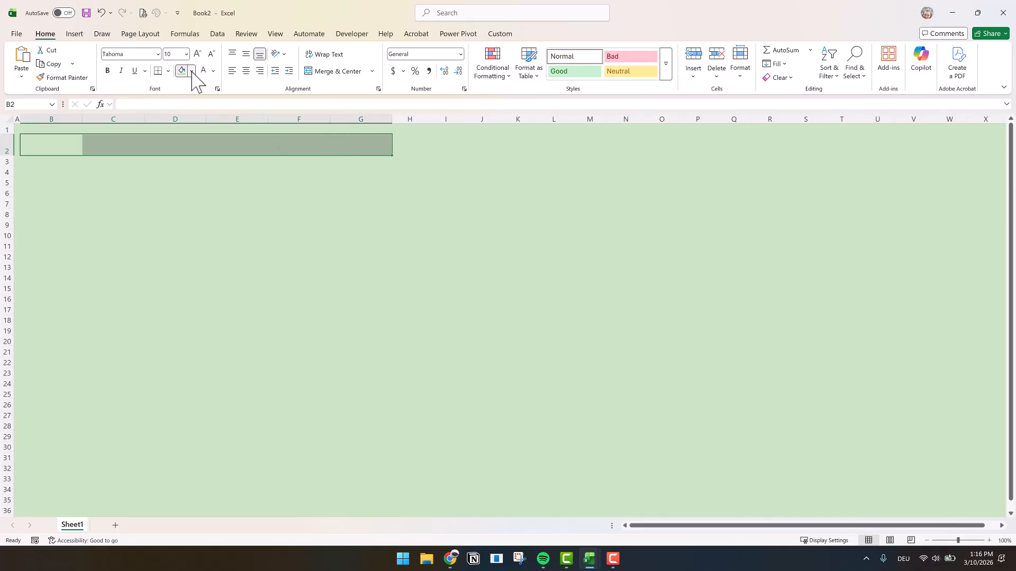
{"action": "left_click", "coordinate": [192, 72]}
{"action": "left_click", "coordinate": [243, 125]}
{"action": "key", "text": "ctrl+b"}
{"action": "left_click", "coordinate": [246, 54]}
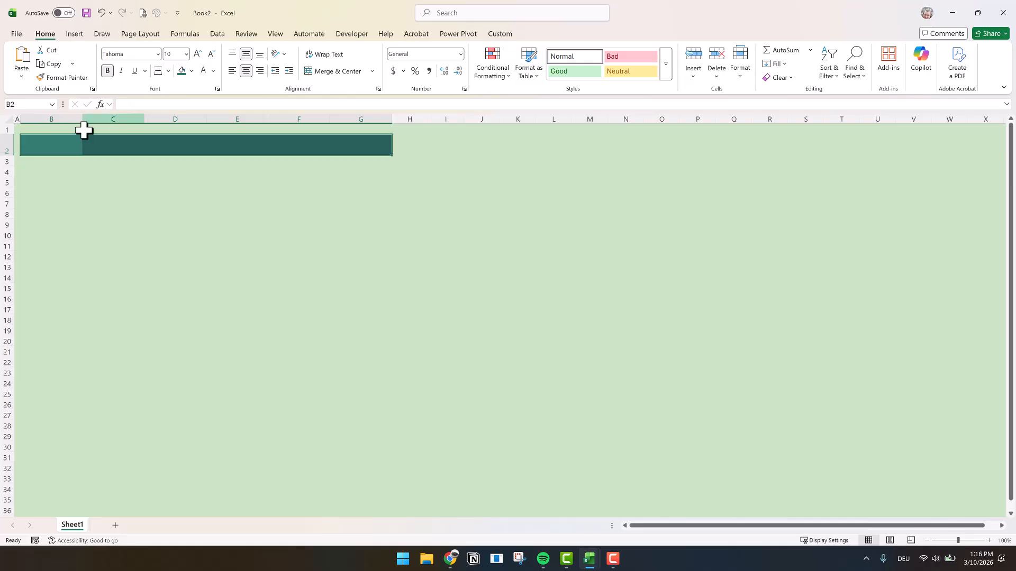
Give the table range B2:G12 dark teal borders, with thin inside lines and a thicker outline.
{"action": "left_click_drag", "start_coordinate": [41, 147], "coordinate": [375, 222]}
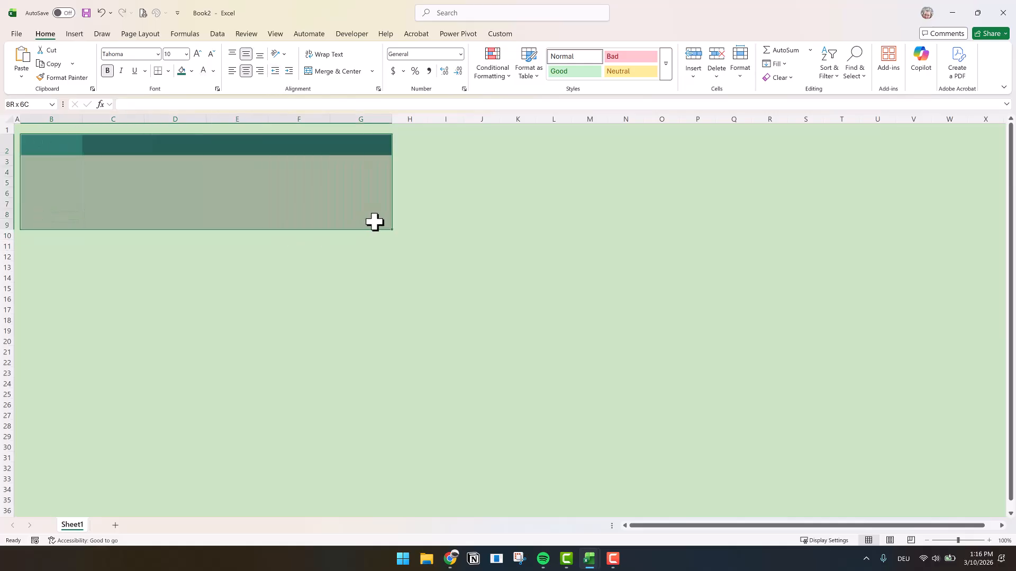
{"action": "left_click", "coordinate": [139, 256]}
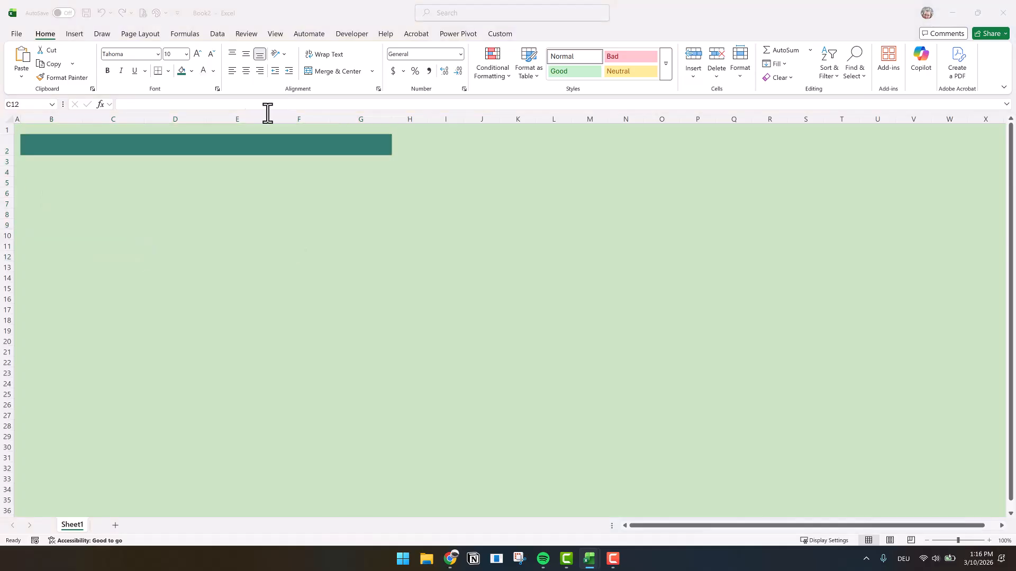
{"action": "left_click_drag", "start_coordinate": [27, 141], "coordinate": [365, 257]}
{"action": "left_click", "coordinate": [168, 71]}
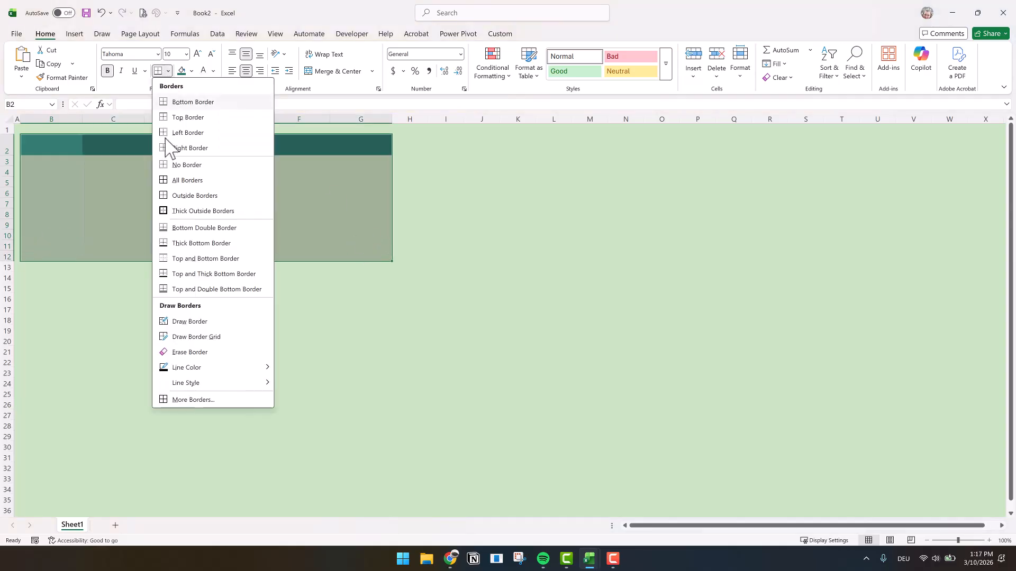
{"action": "left_click", "coordinate": [214, 405]}
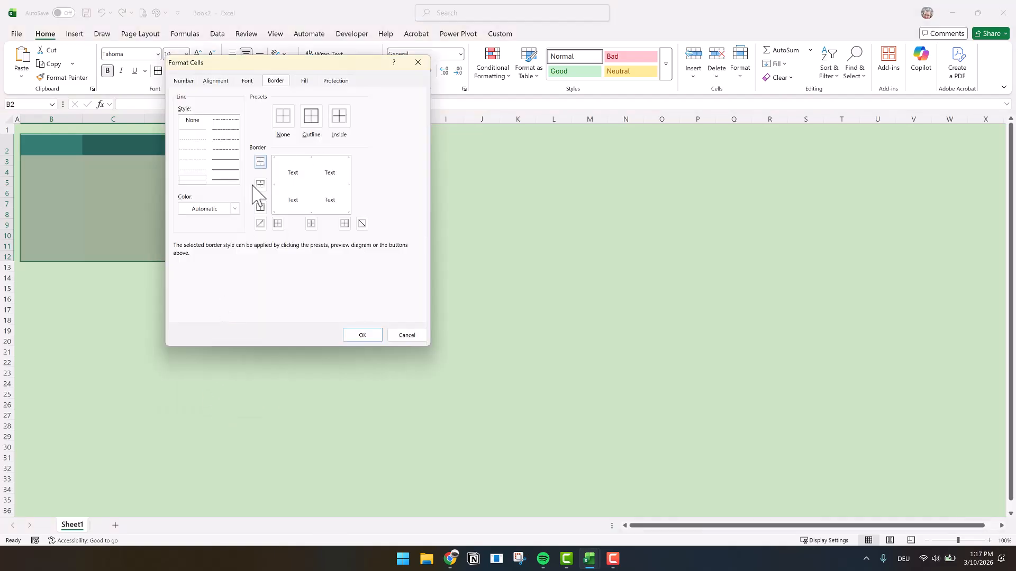
{"action": "left_click", "coordinate": [235, 208]}
{"action": "left_click", "coordinate": [245, 256]}
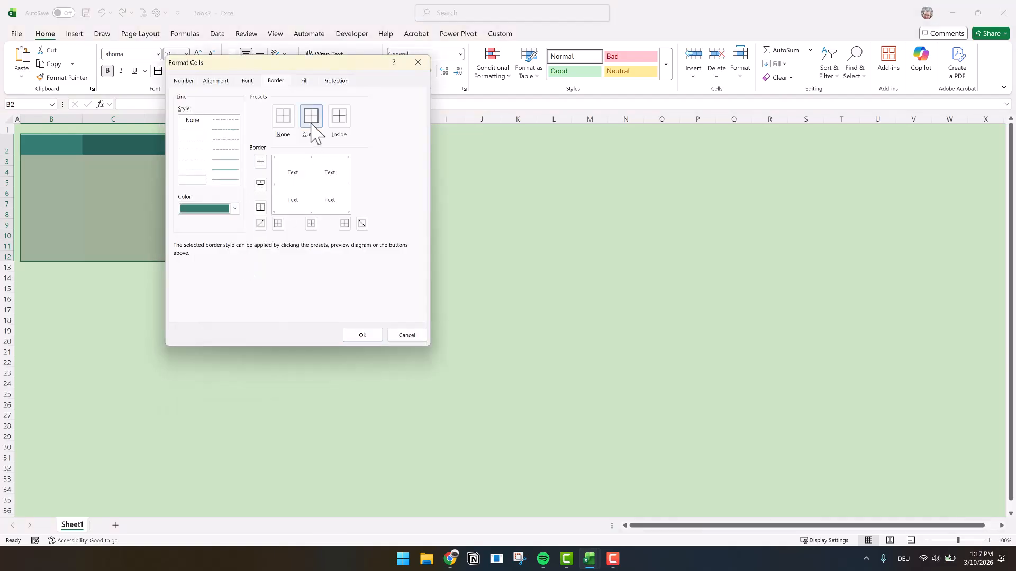
{"action": "left_click", "coordinate": [338, 120]}
{"action": "left_click", "coordinate": [227, 170]}
{"action": "left_click", "coordinate": [311, 117]}
{"action": "left_click", "coordinate": [363, 335]}
Fill the table's input cells B3:C12 and E3:E12 with white.
{"action": "left_click_drag", "start_coordinate": [46, 163], "coordinate": [108, 255]}
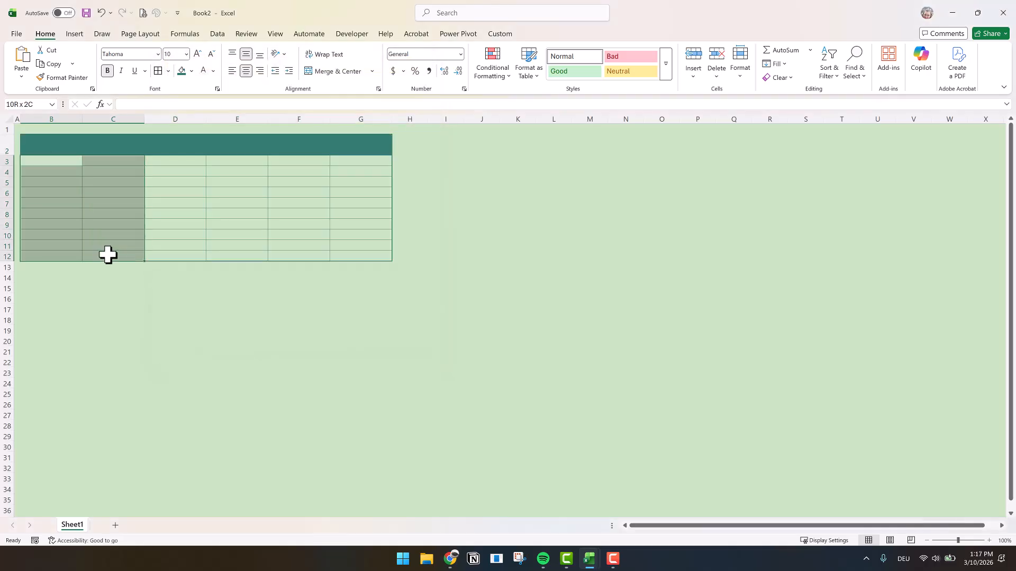
{"action": "left_click", "coordinate": [192, 71]}
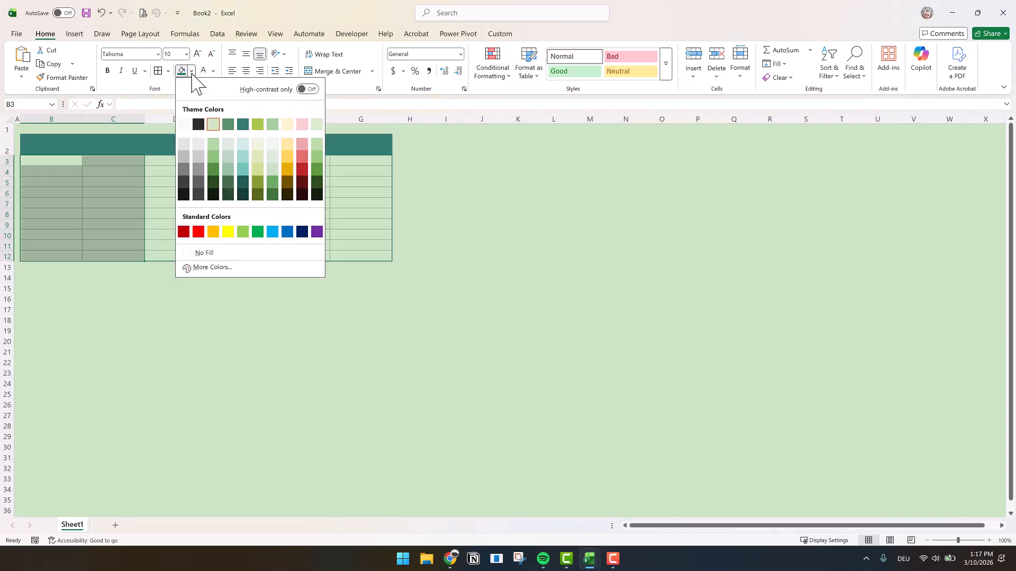
{"action": "left_click", "coordinate": [186, 138]}
{"action": "left_click_drag", "start_coordinate": [234, 158], "coordinate": [227, 252]}
{"action": "key", "text": "F4"}
{"action": "left_click", "coordinate": [168, 304]}
Add a dark teal outline border around each column group: B2:B12, C2:D12 and E2:F12.
{"action": "left_click_drag", "start_coordinate": [37, 143], "coordinate": [43, 256]}
{"action": "left_click", "coordinate": [168, 71]}
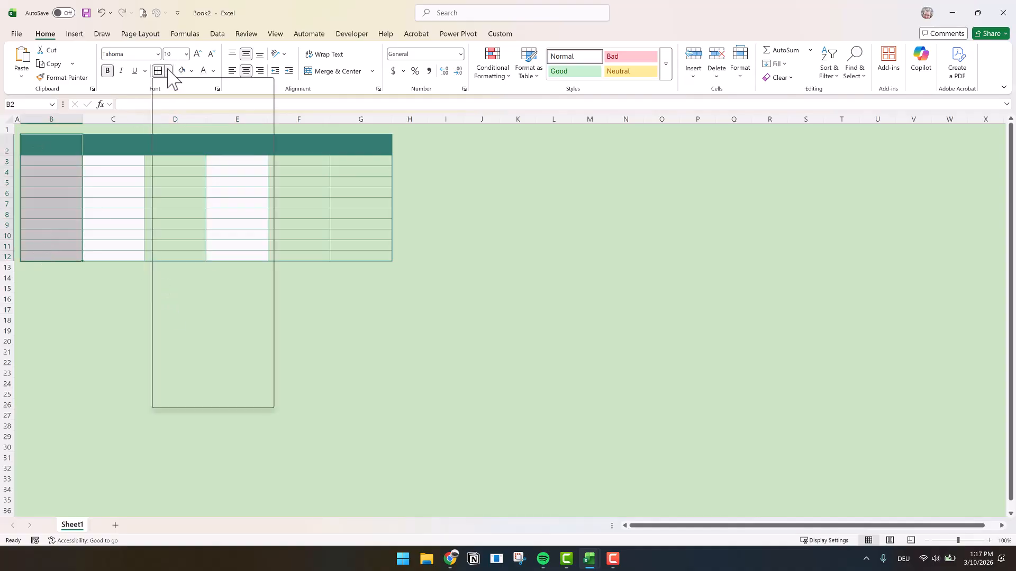
{"action": "left_click", "coordinate": [192, 400]}
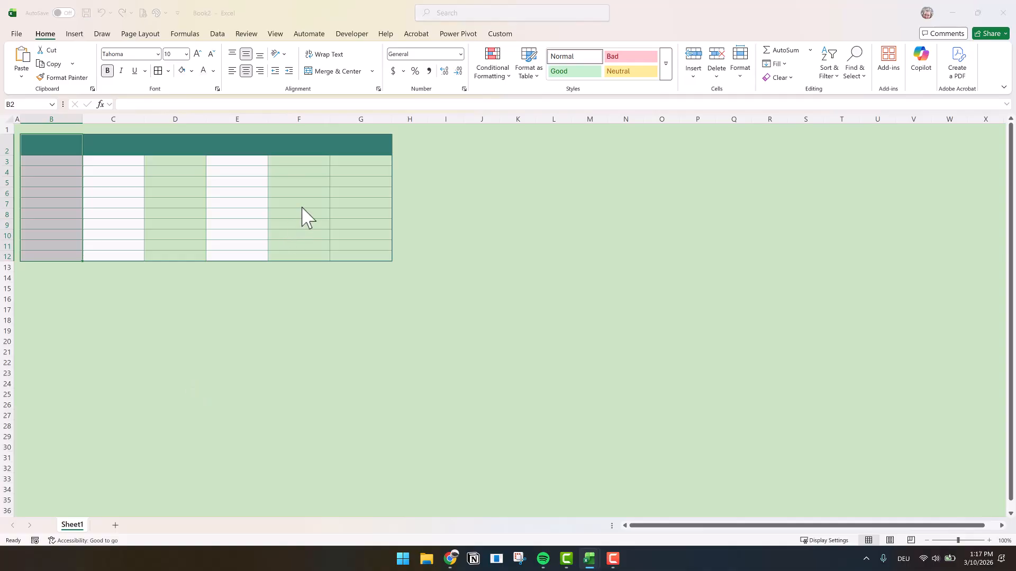
{"action": "left_click", "coordinate": [310, 136]}
{"action": "left_click", "coordinate": [363, 334]}
{"action": "left_click_drag", "start_coordinate": [100, 152], "coordinate": [197, 261]}
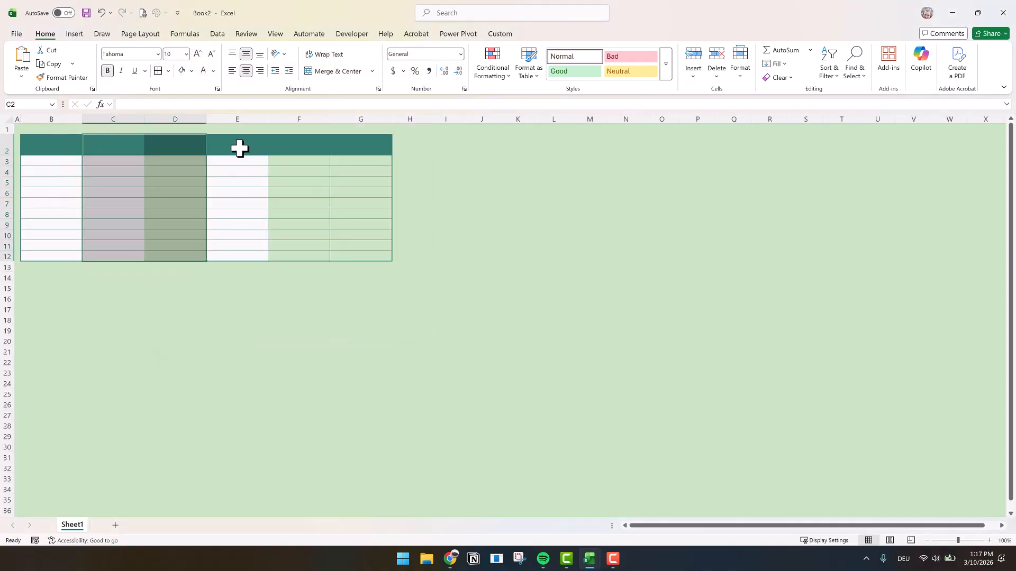
{"action": "left_click_drag", "start_coordinate": [238, 148], "coordinate": [323, 259]}
{"action": "left_click", "coordinate": [253, 331]}
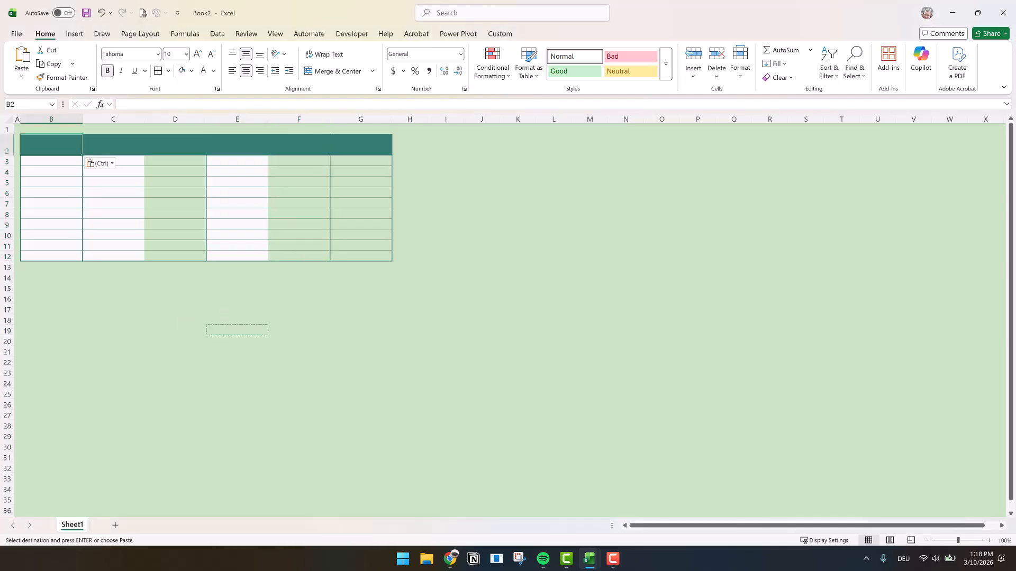
Paste the employee names and their KPI 1 targets as values into the summary table, starting at cell B3.
{"action": "left_click", "coordinate": [175, 352]}
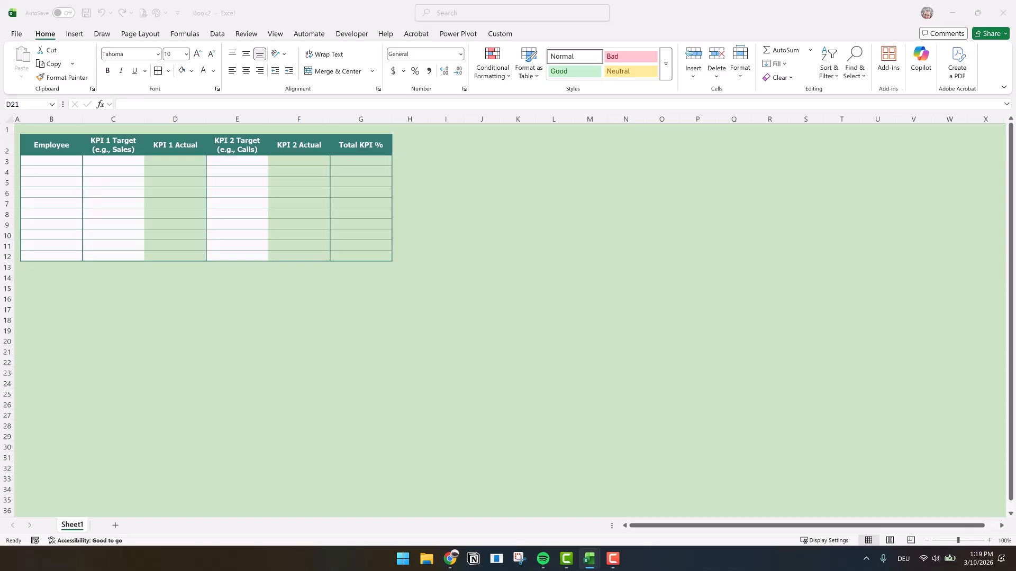
{"action": "left_click", "coordinate": [47, 159]}
{"action": "key", "text": "ctrl+c"}
{"action": "left_click", "coordinate": [41, 163]}
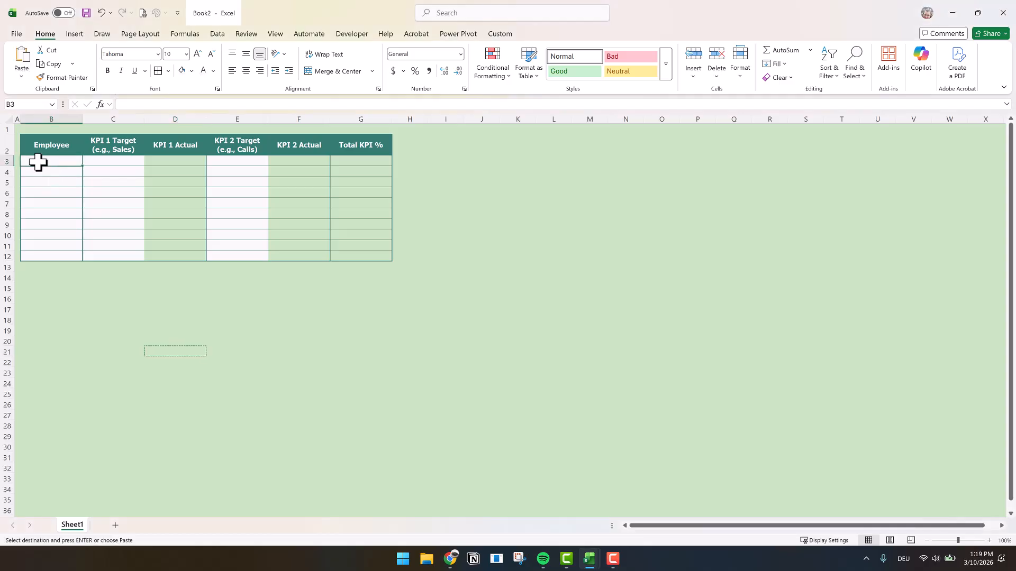
{"action": "right_click", "coordinate": [38, 163]}
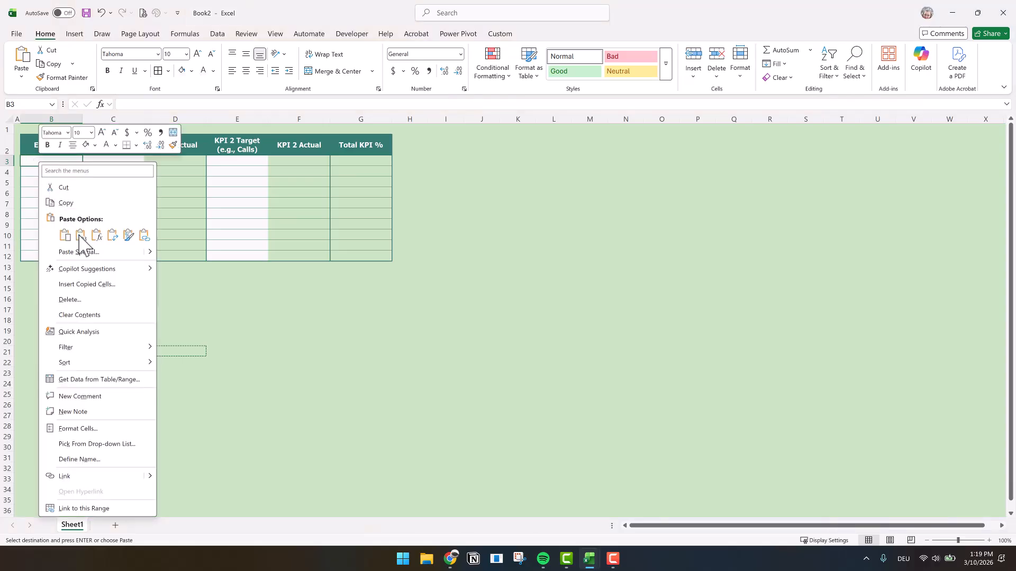
{"action": "left_click", "coordinate": [80, 236]}
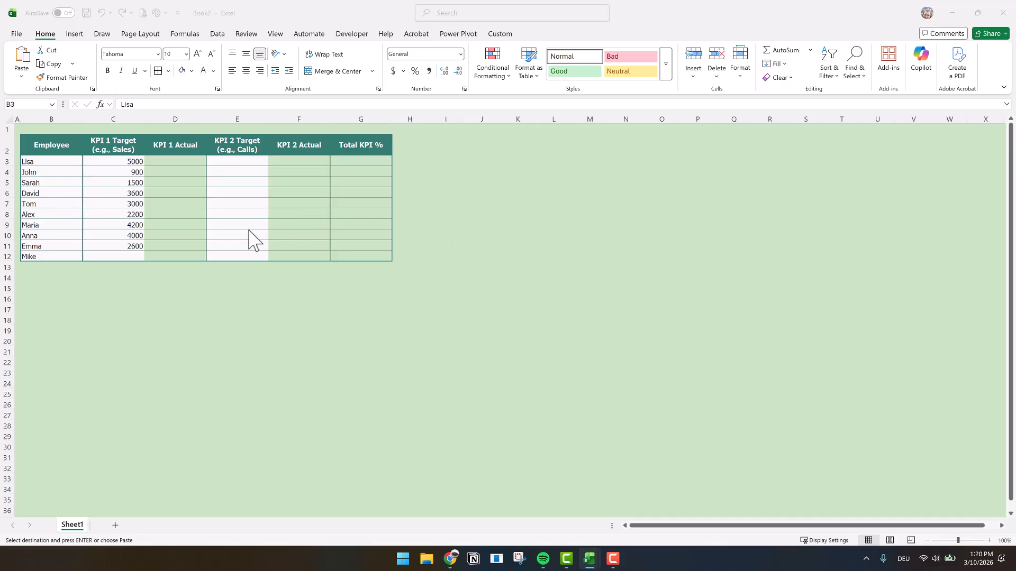
Paste the KPI 2 targets as values into the summary table, starting at cell E3.
{"action": "left_click", "coordinate": [240, 193]}
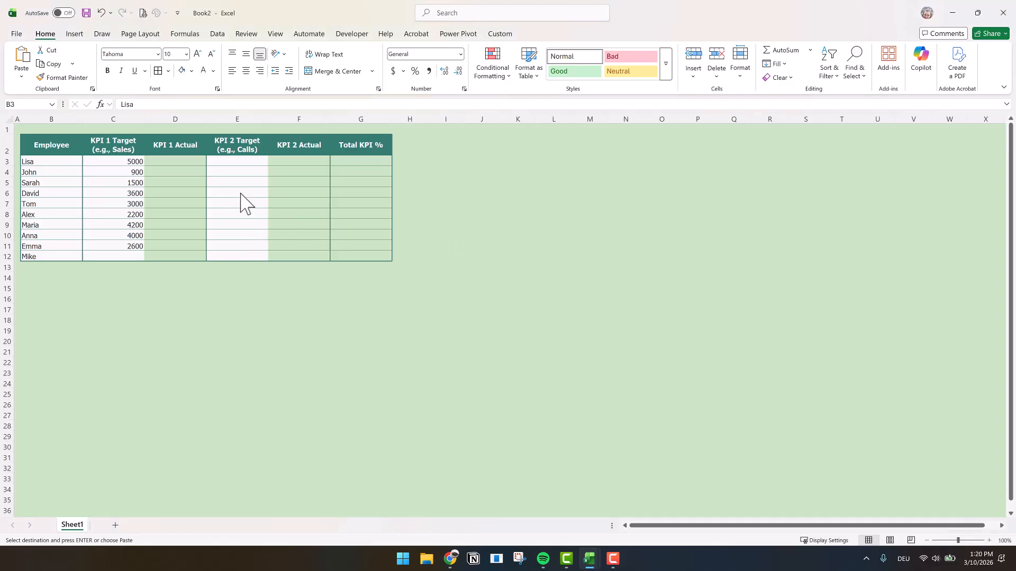
{"action": "left_click", "coordinate": [233, 162]}
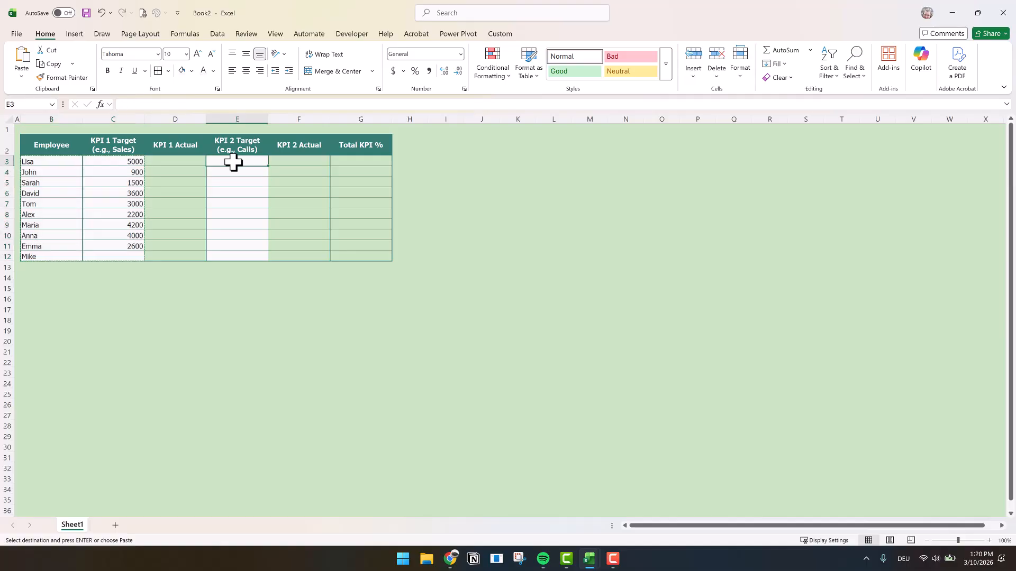
{"action": "right_click", "coordinate": [233, 162]}
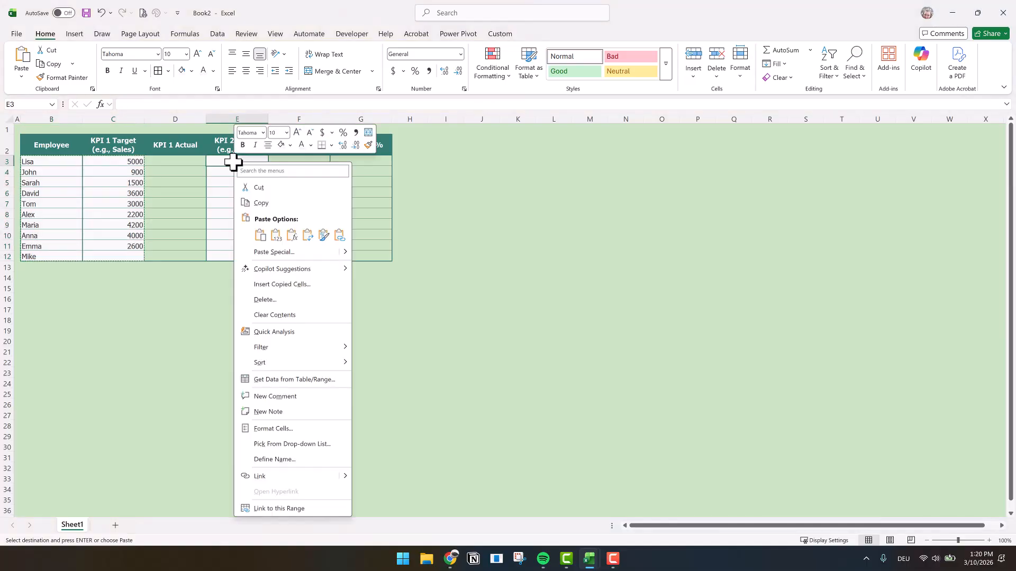
{"action": "left_click", "coordinate": [276, 235]}
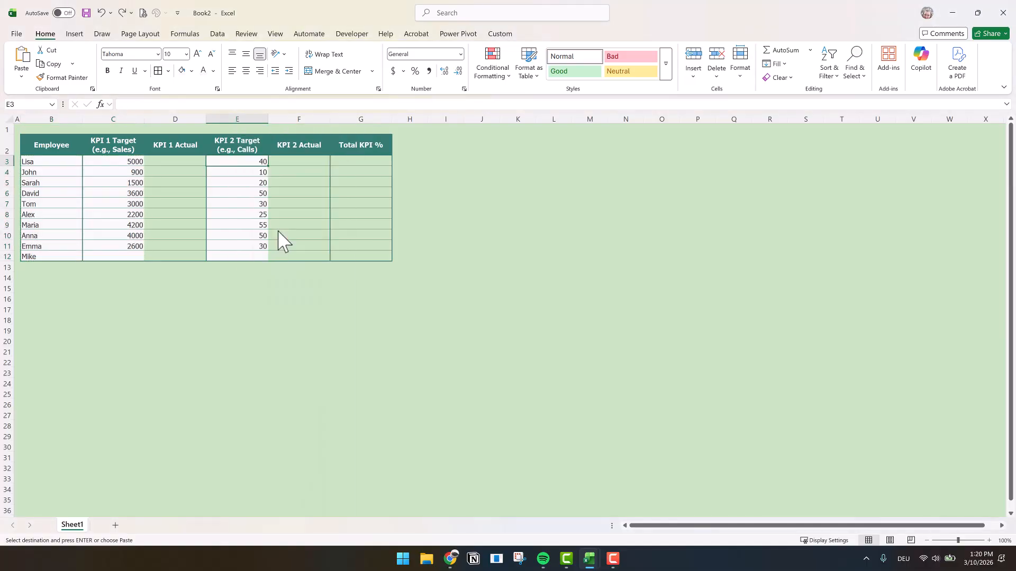
{"action": "left_click", "coordinate": [187, 354]}
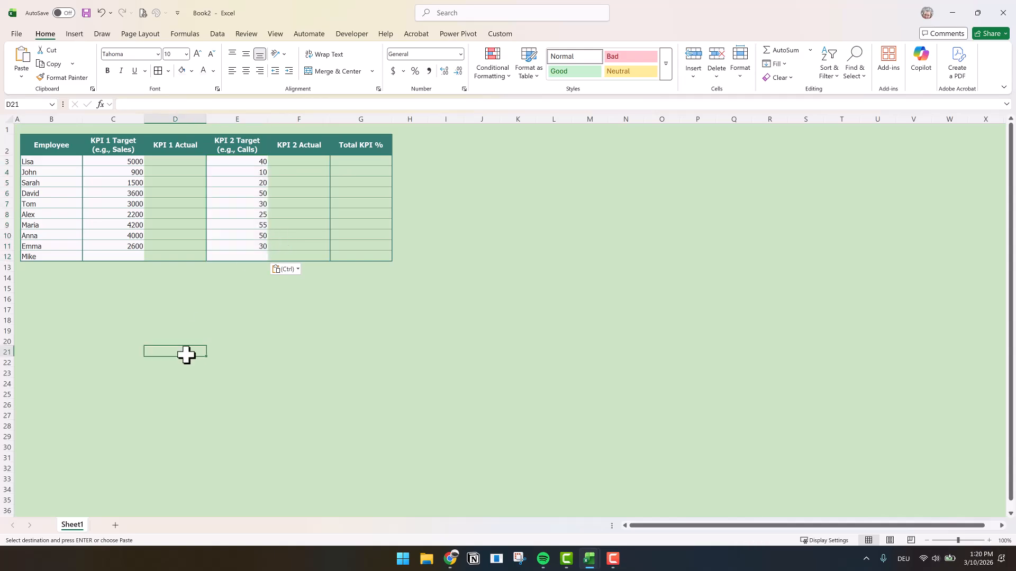
Copy the header cells B2:F2 to B15 and set the height of row 15 to 30.
{"action": "left_click", "coordinate": [43, 141]}
{"action": "left_click_drag", "start_coordinate": [170, 141], "coordinate": [292, 141]}
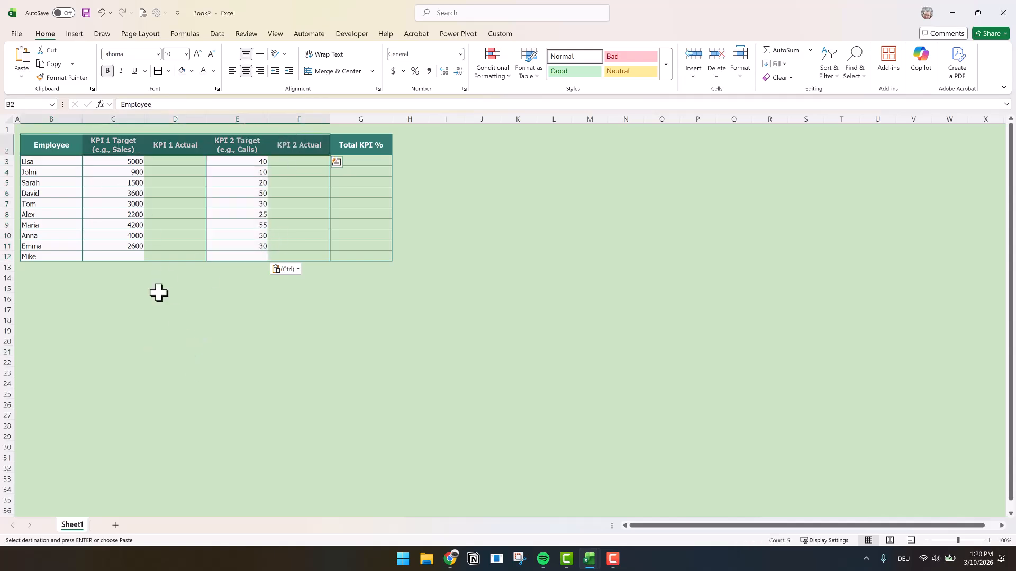
{"action": "left_click", "coordinate": [28, 288]}
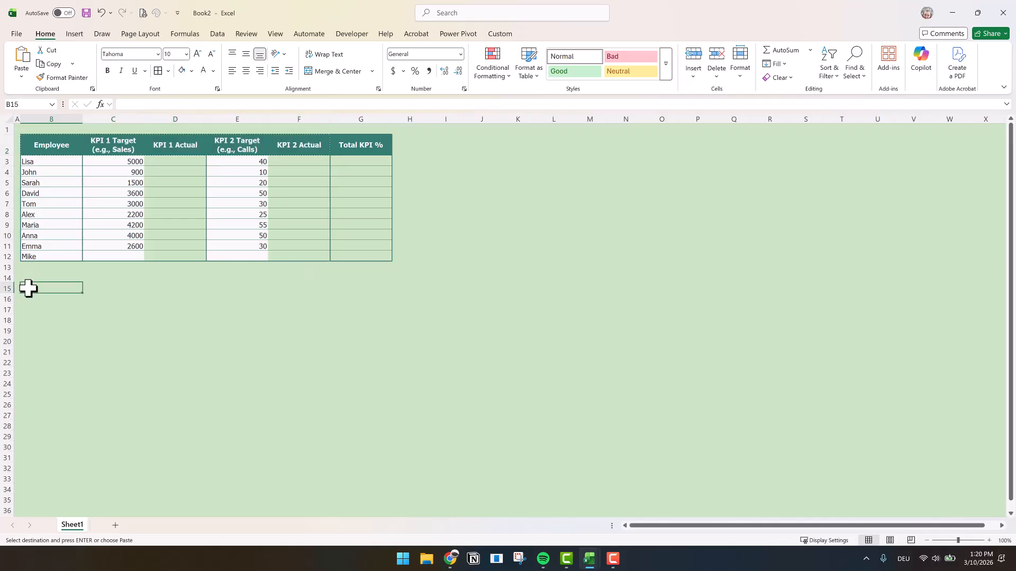
{"action": "key", "text": "ctrl+v"}
{"action": "right_click", "coordinate": [3, 287]}
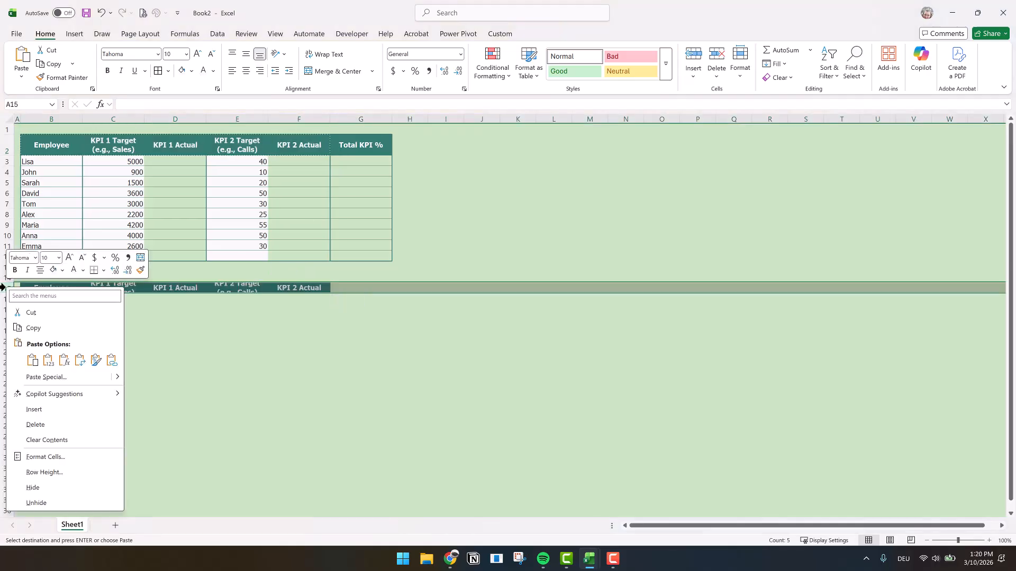
{"action": "left_click", "coordinate": [44, 472]}
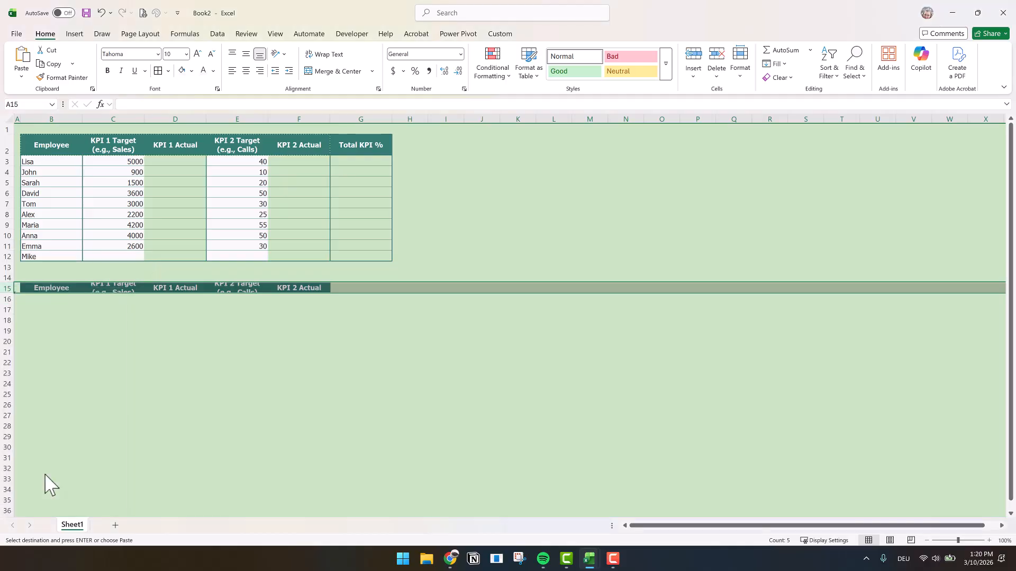
{"action": "type", "text": "30"}
{"action": "key", "text": "Return"}
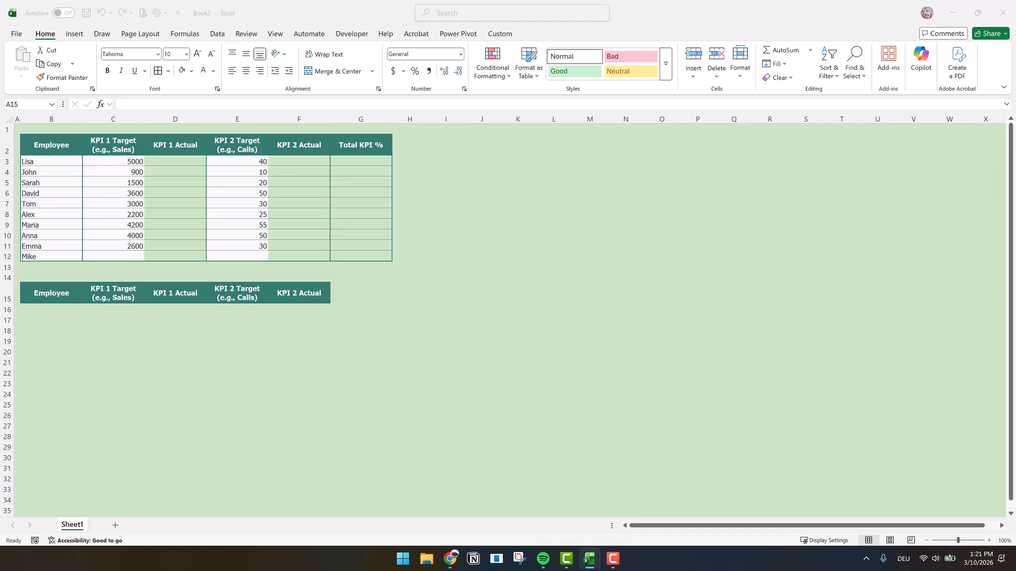
Paste the Date, Employee, KPI 1 Value, KPI 2 Value and Notes log table at B15 and fill its entry cells white.
{"action": "left_click", "coordinate": [80, 292]}
{"action": "key", "text": "ctrl+v"}
{"action": "left_click_drag", "start_coordinate": [43, 308], "coordinate": [296, 288]}
{"action": "left_click", "coordinate": [184, 69]}
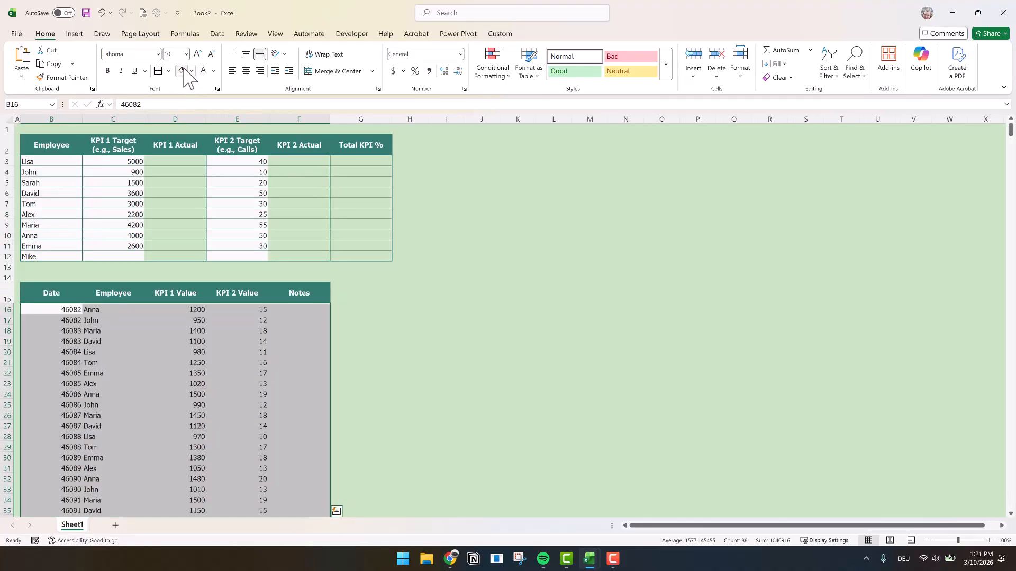
Give the log entries from row 16 down dark teal borders, with thin inside lines and a thicker outline.
{"action": "left_click", "coordinate": [169, 71]}
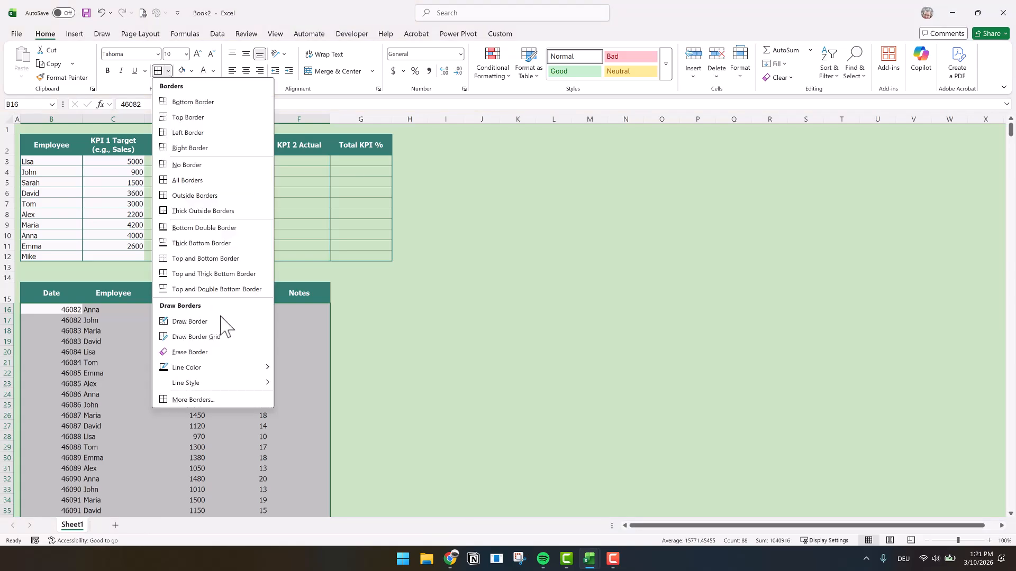
{"action": "left_click", "coordinate": [200, 399]}
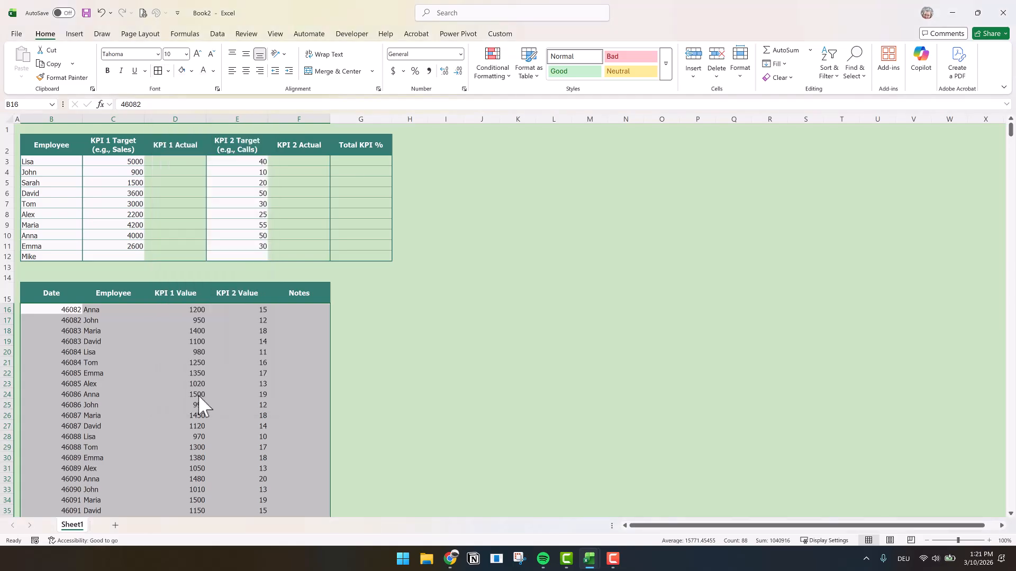
{"action": "left_click", "coordinate": [311, 116]}
{"action": "left_click", "coordinate": [338, 117]}
{"action": "left_click", "coordinate": [233, 169]}
{"action": "left_click", "coordinate": [311, 117]}
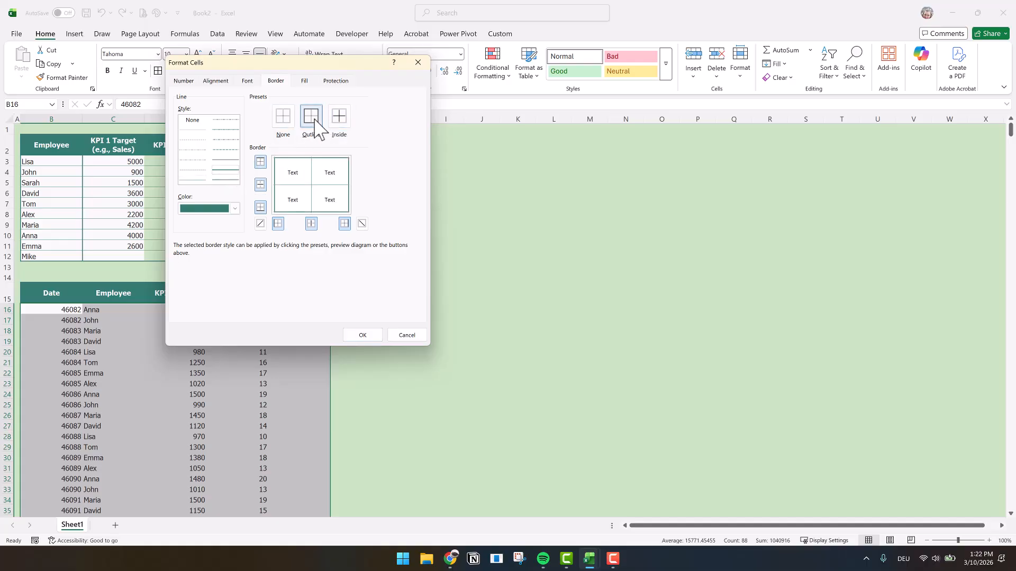
{"action": "left_click", "coordinate": [31, 292]}
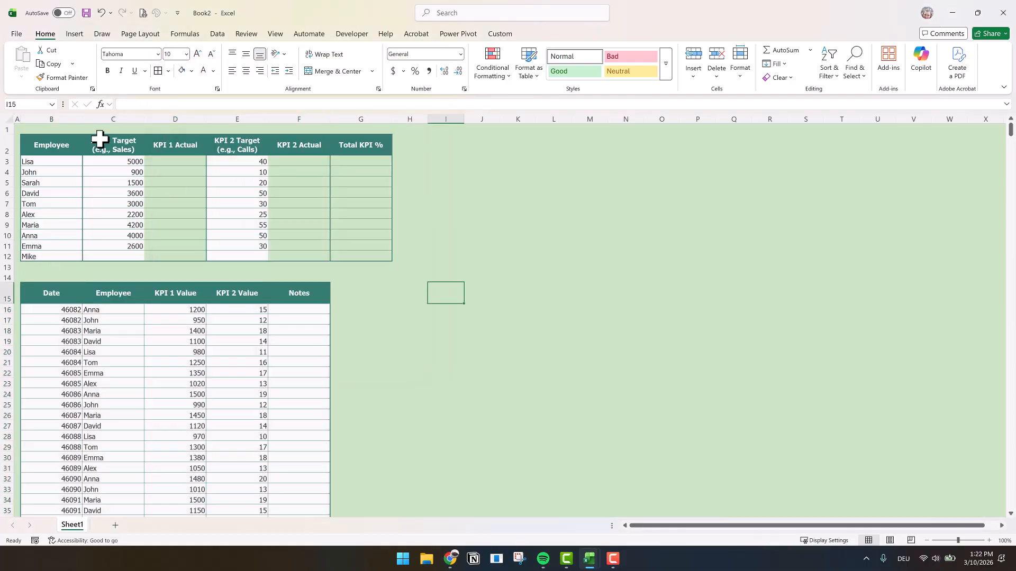
Format column B as Short Date.
{"action": "left_click", "coordinate": [48, 117]}
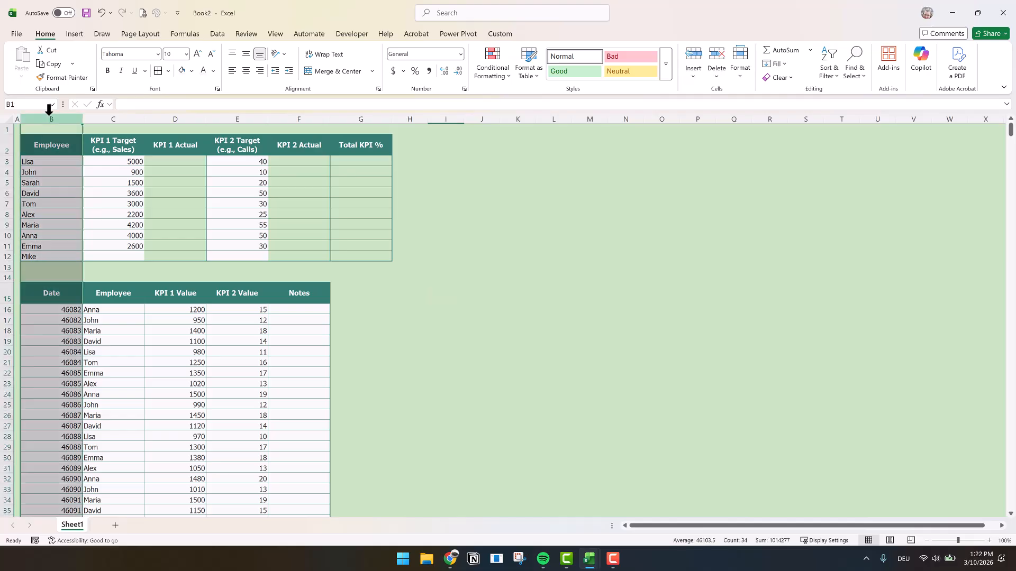
{"action": "left_click", "coordinate": [460, 54]}
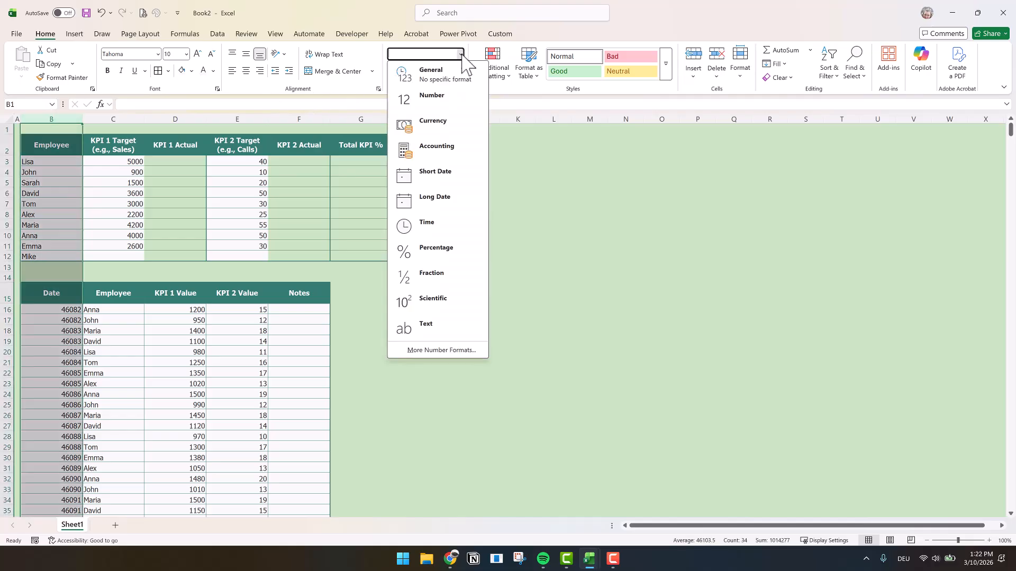
{"action": "left_click", "coordinate": [433, 170]}
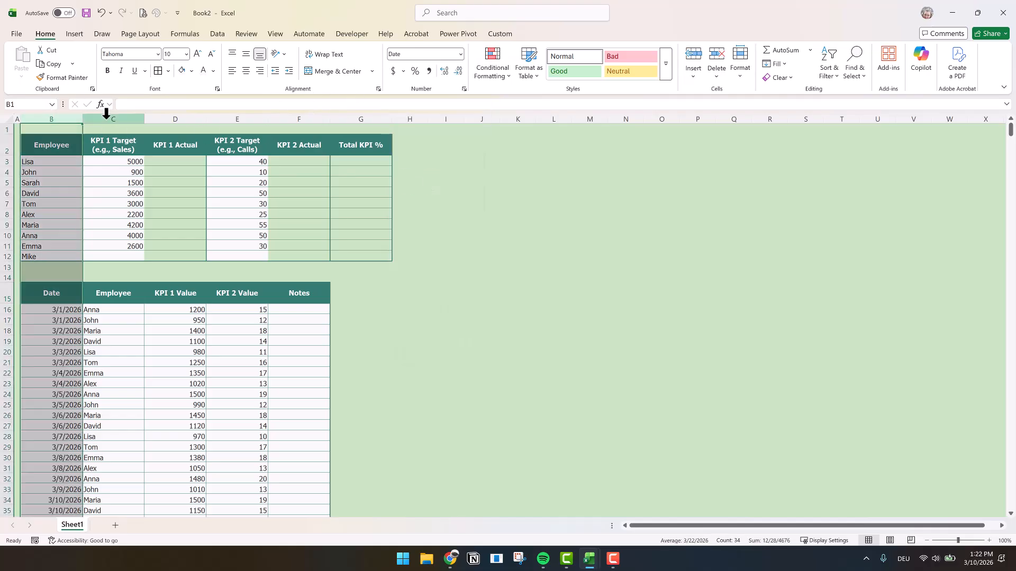
Apply the dollar accounting format to column C and to the KPI 1 Actual cells D3:D12.
{"action": "left_click", "coordinate": [109, 118]}
{"action": "left_click", "coordinate": [395, 71]}
{"action": "left_click_drag", "start_coordinate": [170, 160], "coordinate": [170, 256]}
{"action": "left_click", "coordinate": [394, 71]}
Format the Total KPI % cells G3:G12 as percentages.
{"action": "left_click_drag", "start_coordinate": [354, 160], "coordinate": [354, 257]}
{"action": "left_click", "coordinate": [416, 71]}
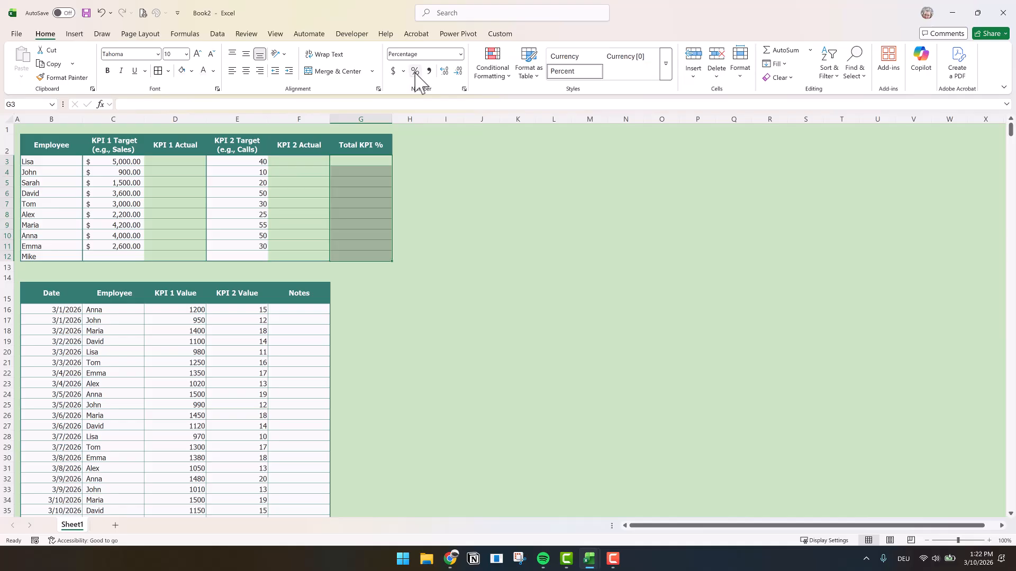
{"action": "left_click", "coordinate": [370, 291]}
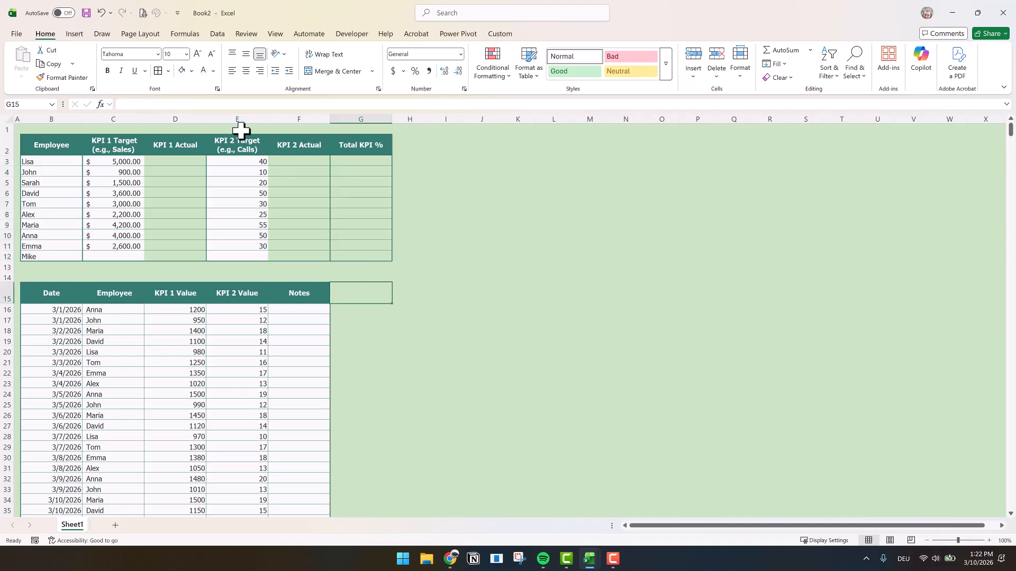
Apply the dollar accounting format to the whole of column D.
{"action": "left_click", "coordinate": [198, 112]}
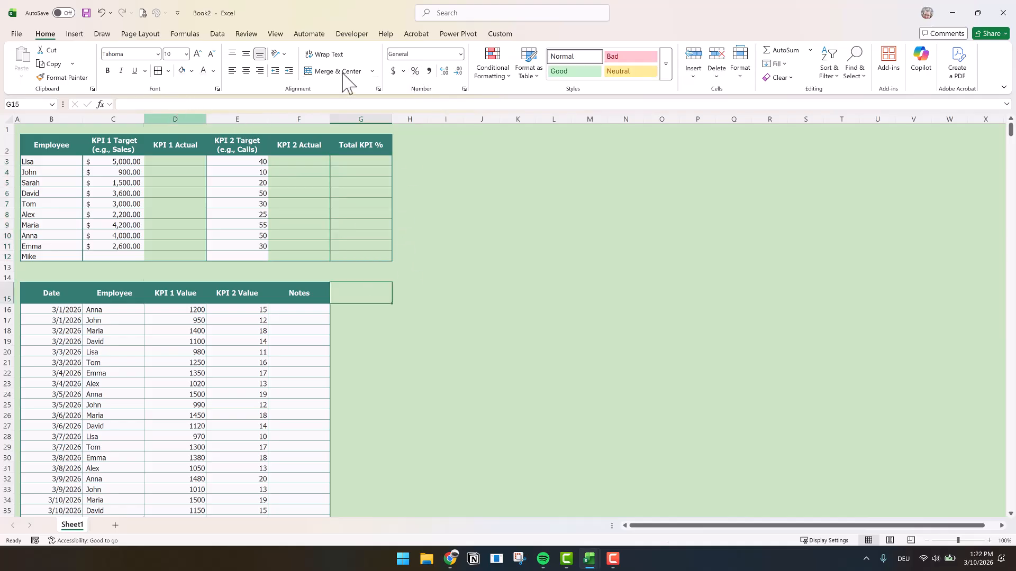
{"action": "left_click", "coordinate": [393, 71]}
{"action": "left_click", "coordinate": [534, 344]}
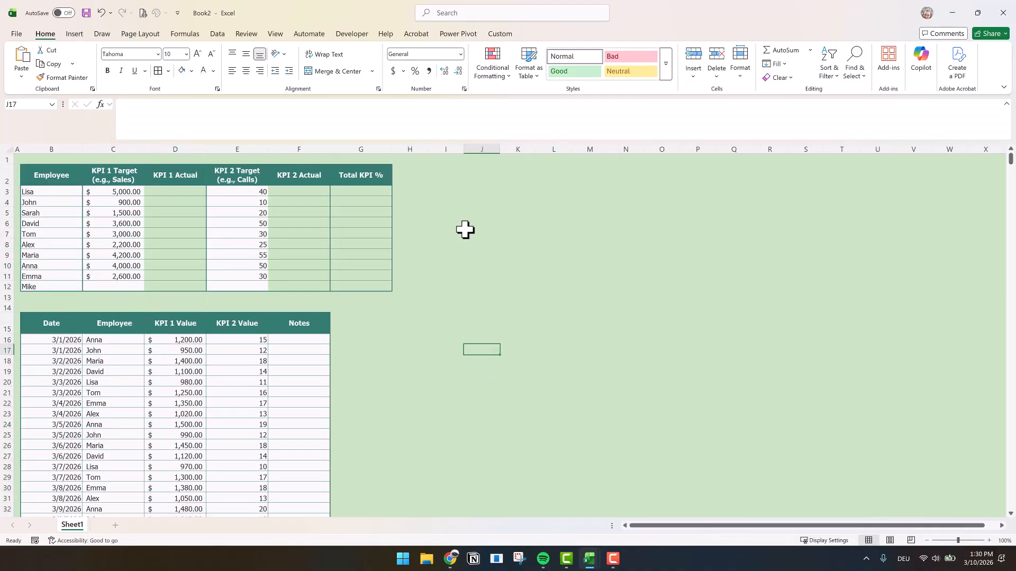
Narrow column H to a thin spacer and set the width of columns I and J to 20.
{"action": "left_click", "coordinate": [416, 144]}
{"action": "right_click", "coordinate": [417, 144]}
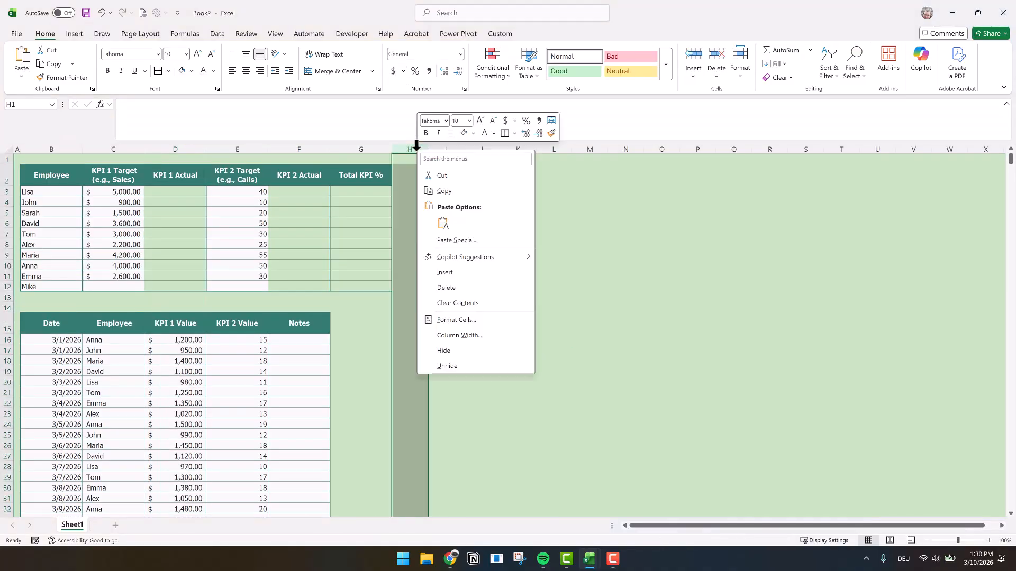
{"action": "left_click", "coordinate": [464, 334]}
{"action": "left_click_drag", "start_coordinate": [418, 149], "coordinate": [515, 179]}
{"action": "right_click", "coordinate": [452, 149]}
{"action": "left_click", "coordinate": [494, 341]}
{"action": "type", "text": "20"}
{"action": "key", "text": "Return"}
Style I2:J2 as a dark teal header with white text and fill I3:J3 with white.
{"action": "left_click", "coordinate": [213, 71]}
{"action": "left_click", "coordinate": [249, 134]}
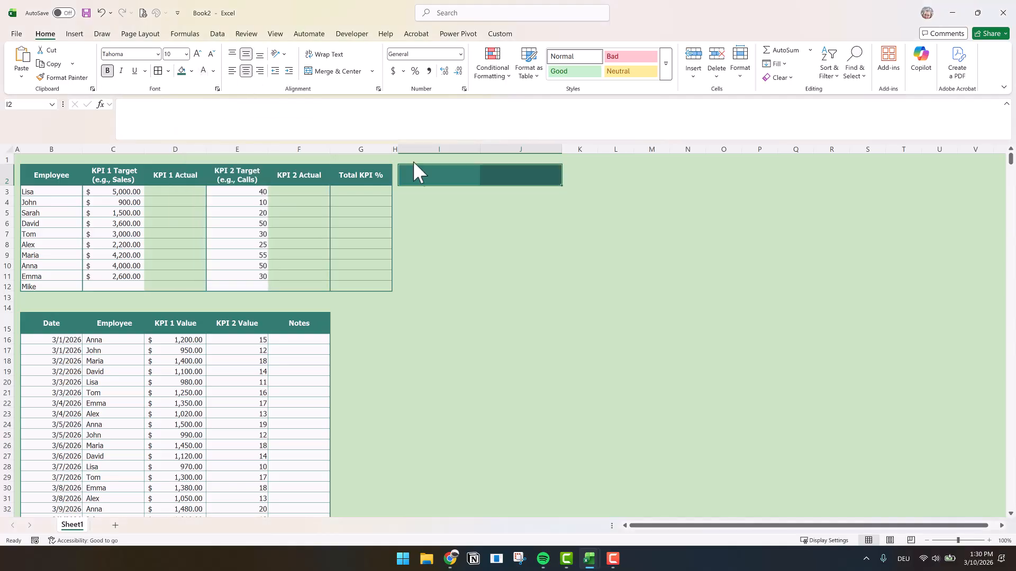
{"action": "left_click_drag", "start_coordinate": [418, 191], "coordinate": [533, 191]}
{"action": "left_click", "coordinate": [192, 71]}
{"action": "left_click", "coordinate": [184, 123]}
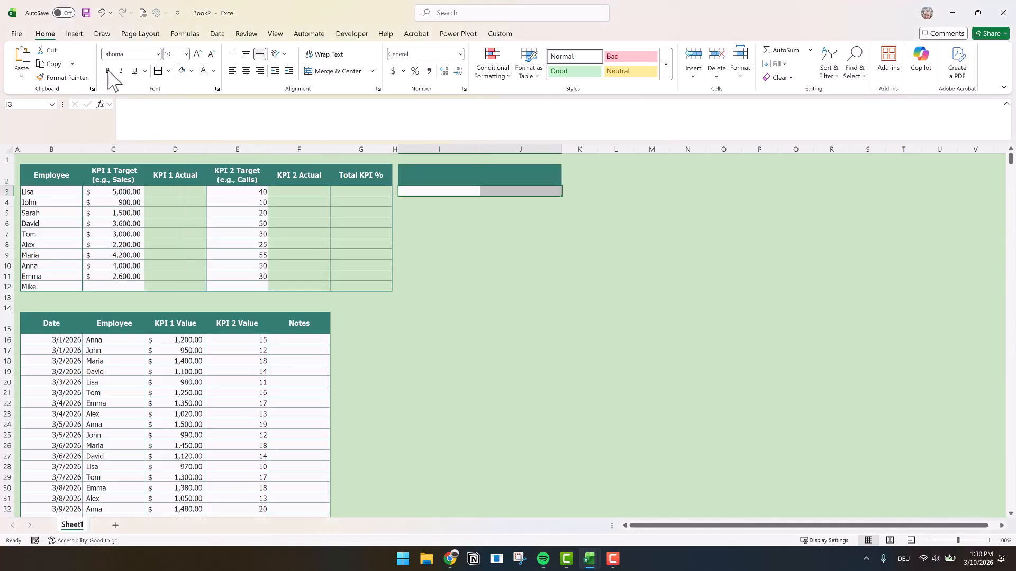
Enter the headings Year in I2 and Month in J2.
{"action": "left_click", "coordinate": [443, 178]}
{"action": "type", "text": "Year"}
{"action": "key", "text": "Tab"}
{"action": "type", "text": "Month"}
{"action": "key", "text": "Return"}
Enter 2026 as the year in I3 and 3 as the month in J3.
{"action": "type", "text": "2024"}
{"action": "left_click", "coordinate": [521, 192]}
{"action": "type", "text": "3"}
{"action": "left_click", "coordinate": [440, 191]}
{"action": "left_click", "coordinate": [236, 110]}
{"action": "key", "text": "BackSpace"}
{"action": "type", "text": "6"}
Apply dark teal outline and inside borders to the Year and Month block I2:J3.
{"action": "left_click_drag", "start_coordinate": [439, 176], "coordinate": [521, 191]}
{"action": "left_click", "coordinate": [168, 71]}
{"action": "left_click", "coordinate": [200, 396]}
{"action": "left_click", "coordinate": [235, 209]}
{"action": "left_click", "coordinate": [227, 251]}
{"action": "left_click", "coordinate": [311, 116]}
{"action": "left_click", "coordinate": [339, 116]}
{"action": "left_click", "coordinate": [363, 335]}
{"action": "left_click", "coordinate": [517, 297]}
Open the data validation settings for the Month value cell J3.
{"action": "left_click", "coordinate": [516, 191]}
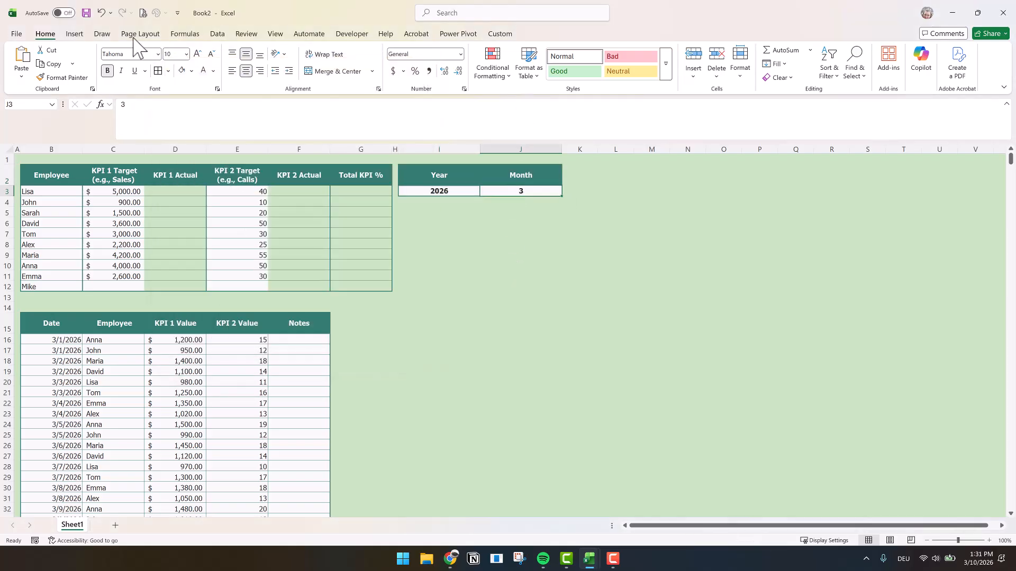
{"action": "left_click", "coordinate": [217, 34]}
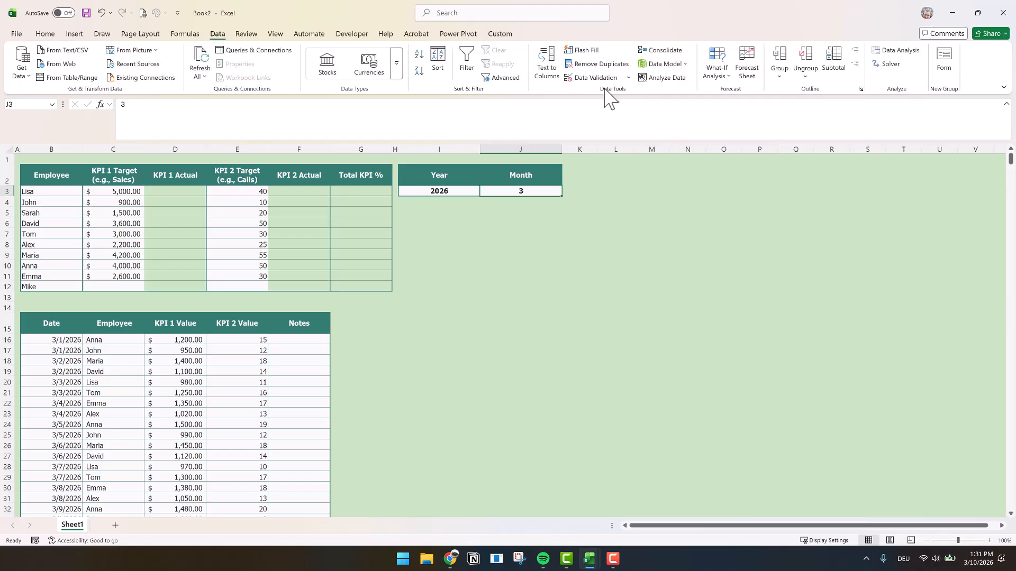
{"action": "left_click", "coordinate": [630, 78]}
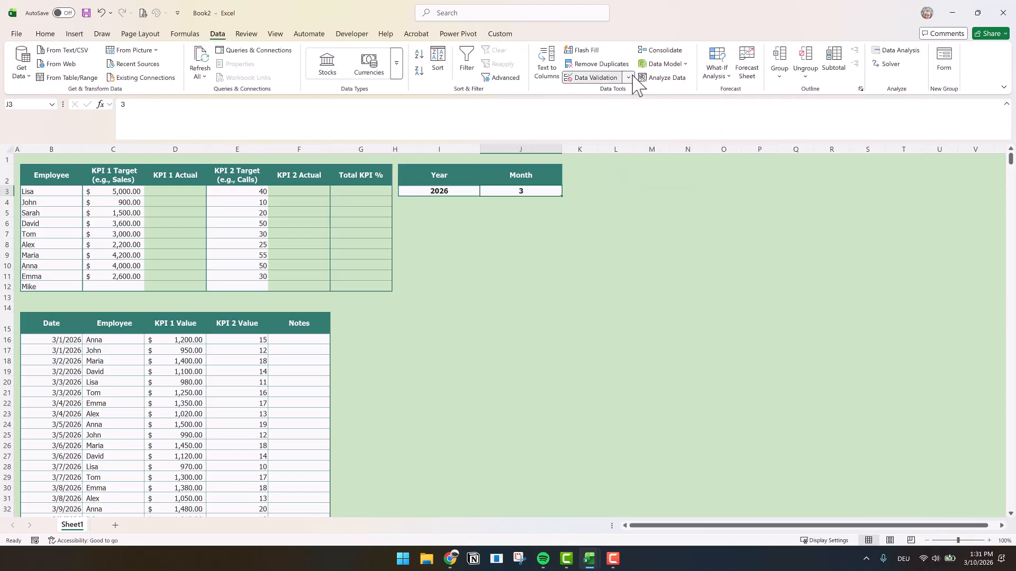
{"action": "left_click", "coordinate": [620, 101]}
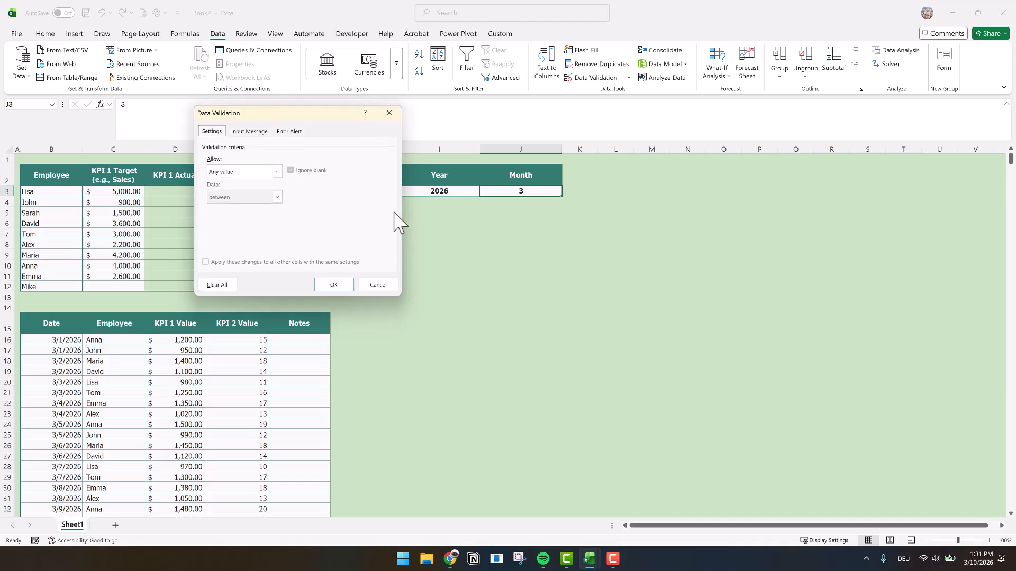
{"action": "left_click", "coordinate": [276, 172]}
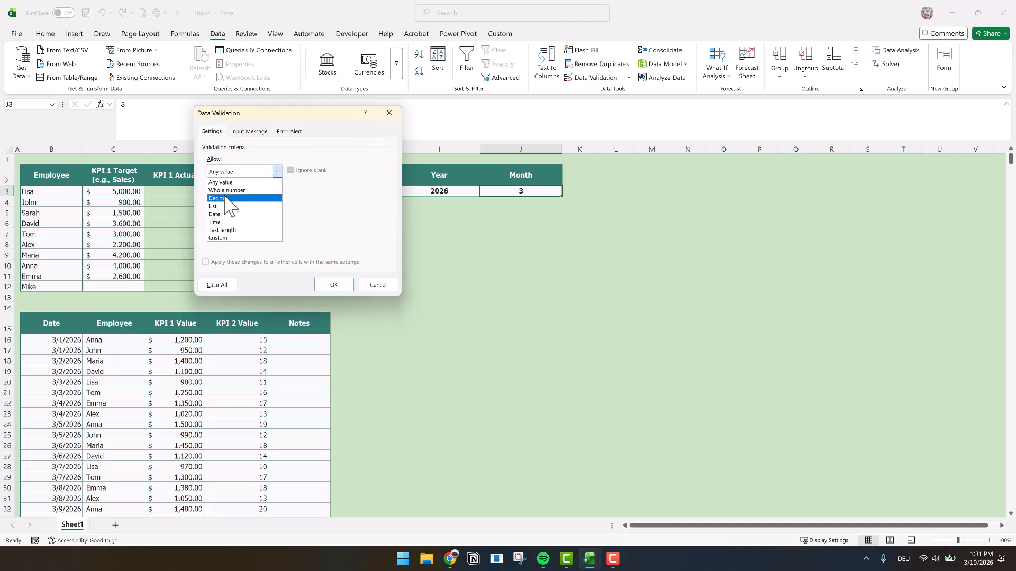
{"action": "left_click", "coordinate": [228, 190]}
{"action": "left_click", "coordinate": [230, 221]}
{"action": "type", "text": "1"}
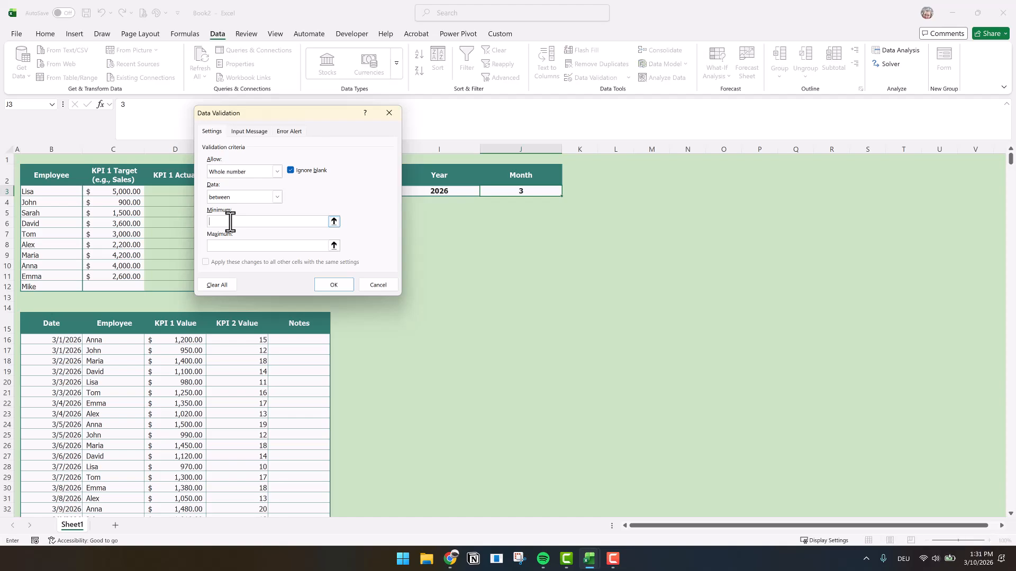
{"action": "left_click", "coordinate": [232, 244]}
{"action": "type", "text": "12"}
Restrict J3 to a dropdown list with the source 1,2,3,4,5,6,7,8,9,10,11,12, and check the dropdown in the cell.
{"action": "left_click", "coordinate": [238, 174]}
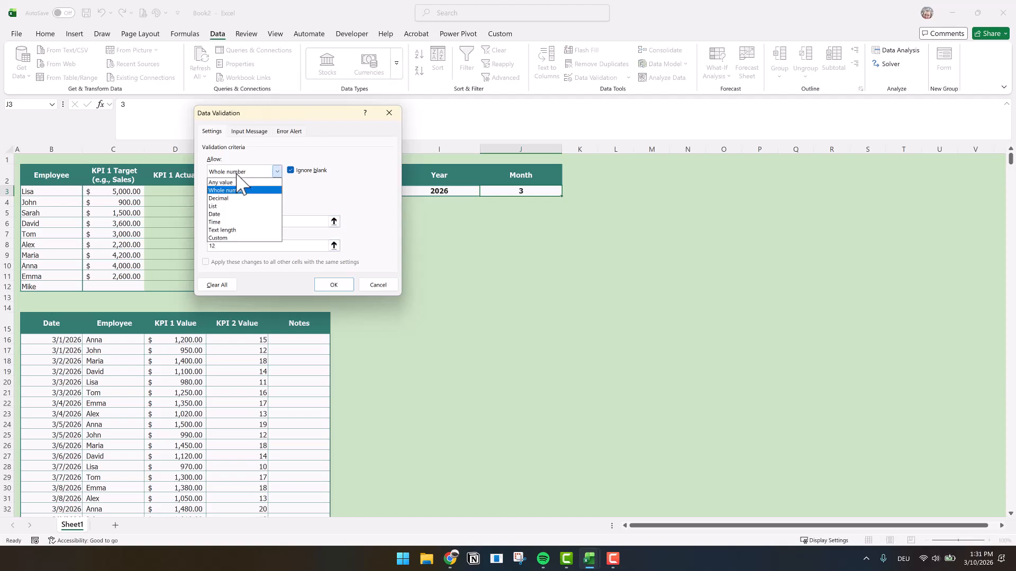
{"action": "left_click", "coordinate": [227, 206]}
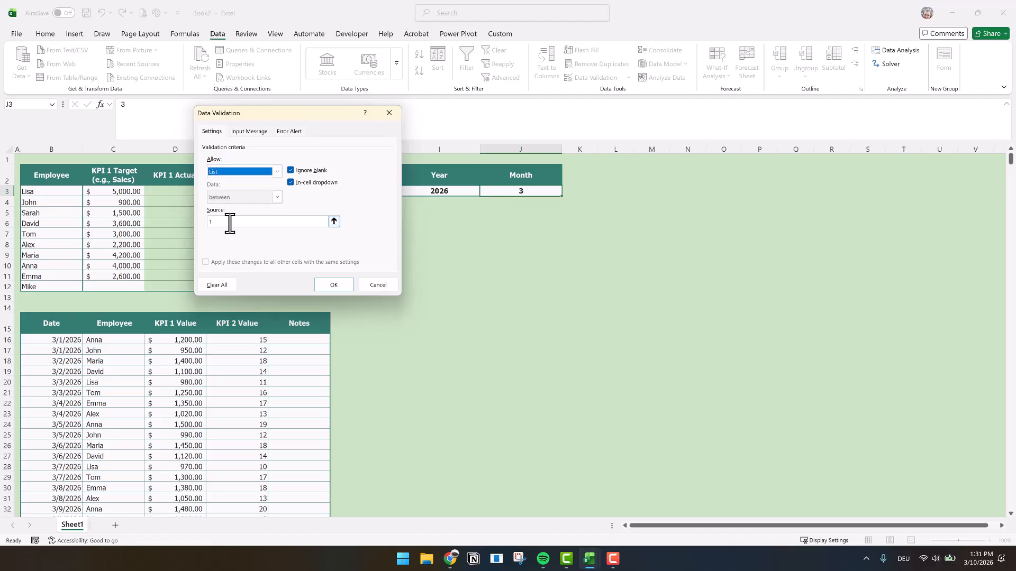
{"action": "left_click", "coordinate": [229, 222]}
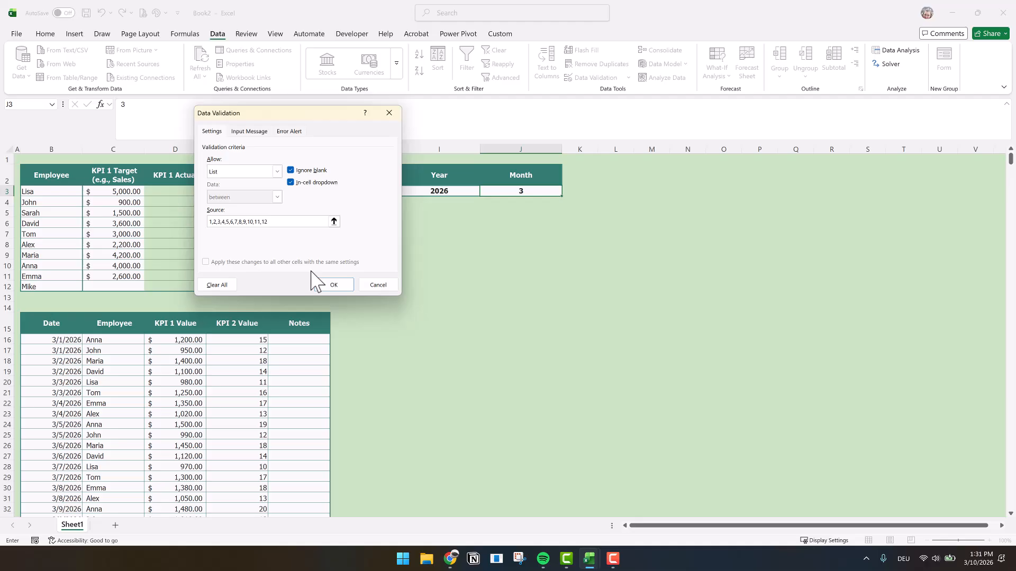
{"action": "left_click", "coordinate": [332, 285]}
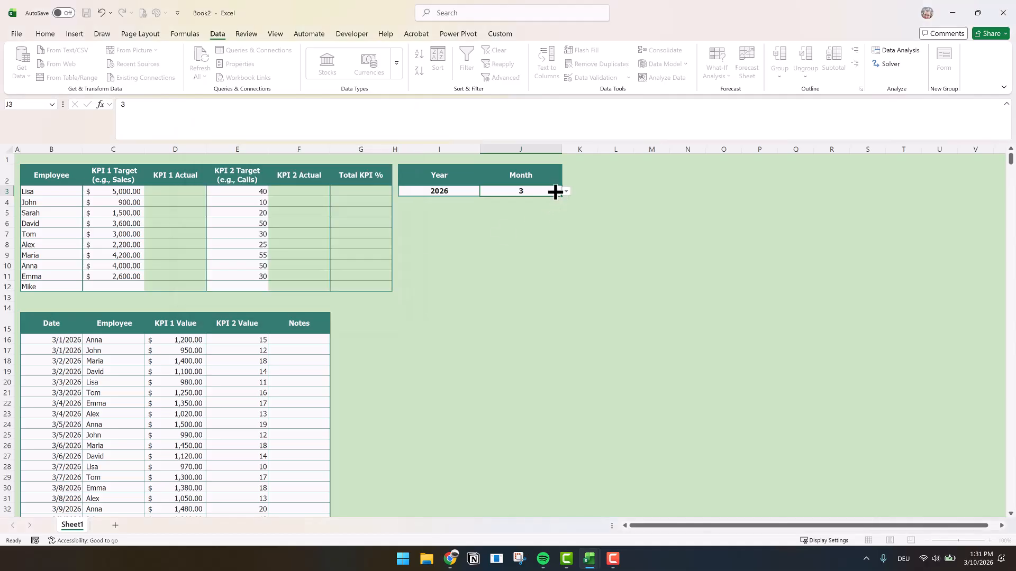
{"action": "left_click", "coordinate": [565, 193]}
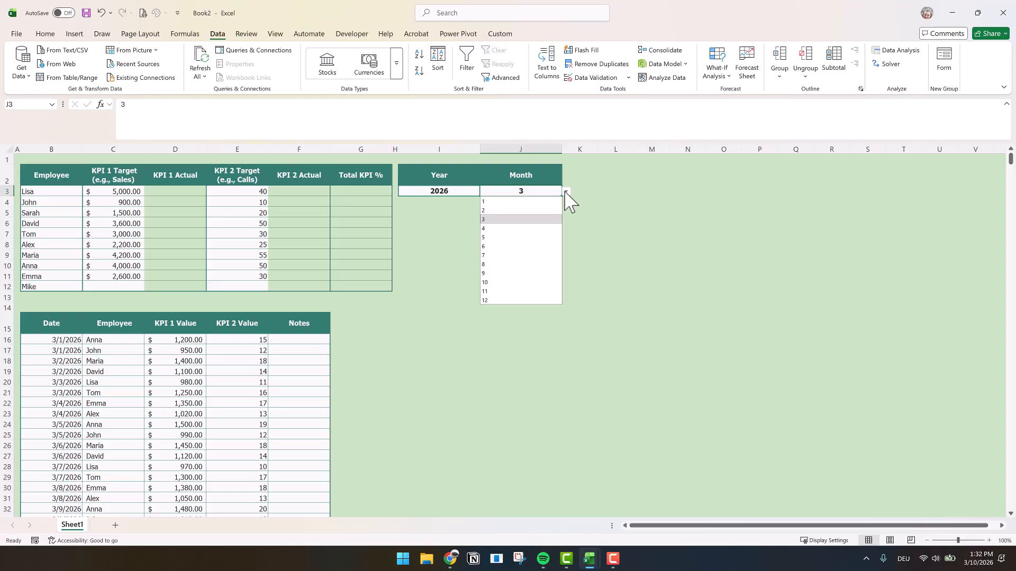
{"action": "left_click", "coordinate": [565, 193]}
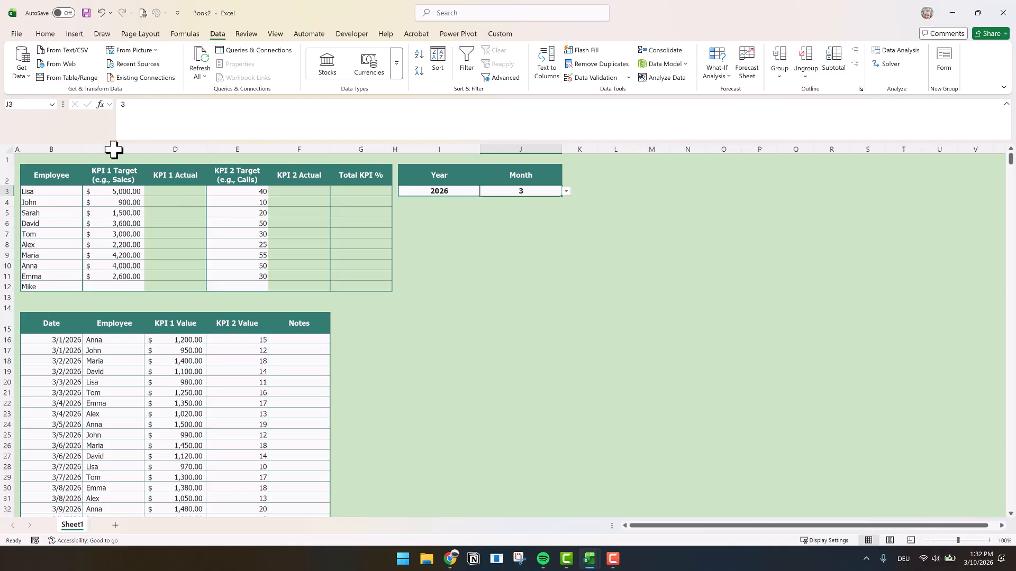
{"action": "left_click", "coordinate": [147, 115]}
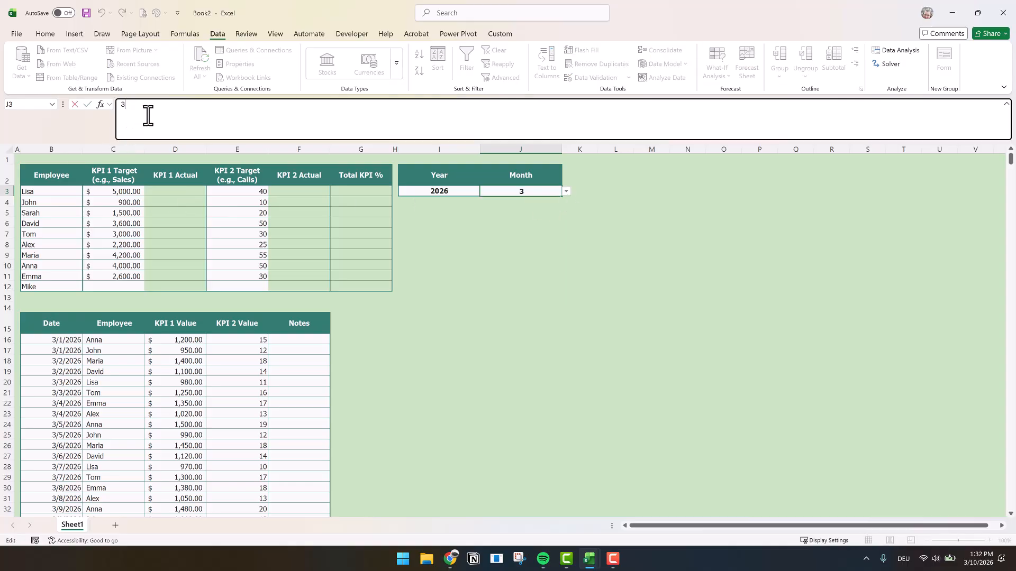
{"action": "left_click", "coordinate": [75, 104]}
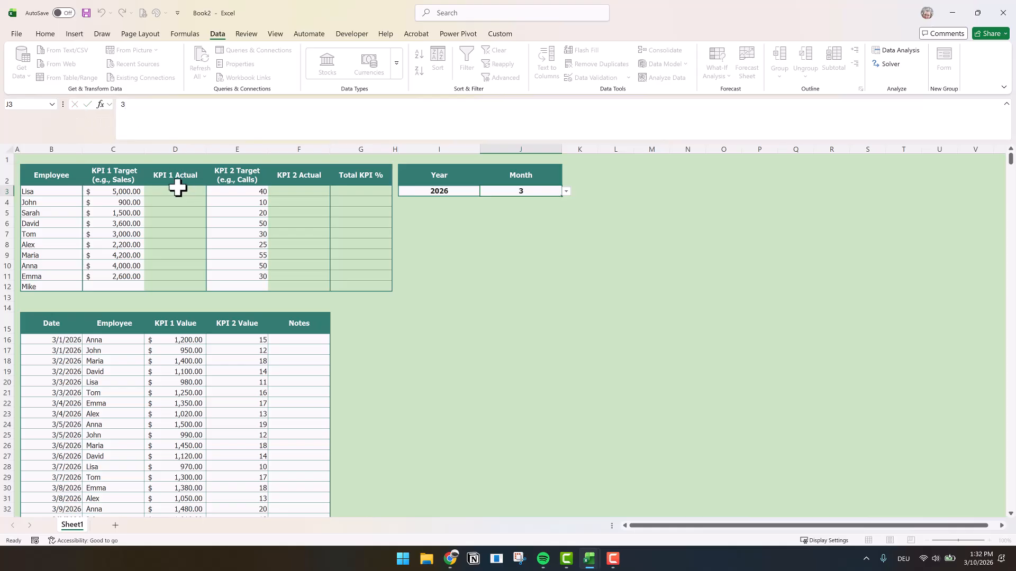
Start a SUMIFS formula in D3, the first KPI 1 Actual cell, with D16:D1015 as the sum range.
{"action": "left_click", "coordinate": [175, 191]}
{"action": "left_click", "coordinate": [154, 121]}
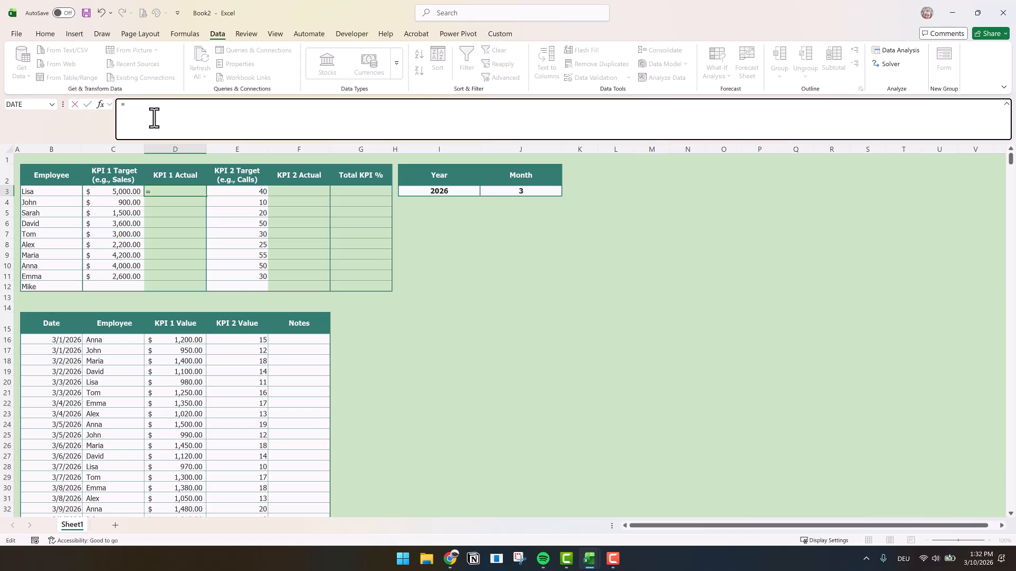
{"action": "type", "text": "=SUMIFS("}
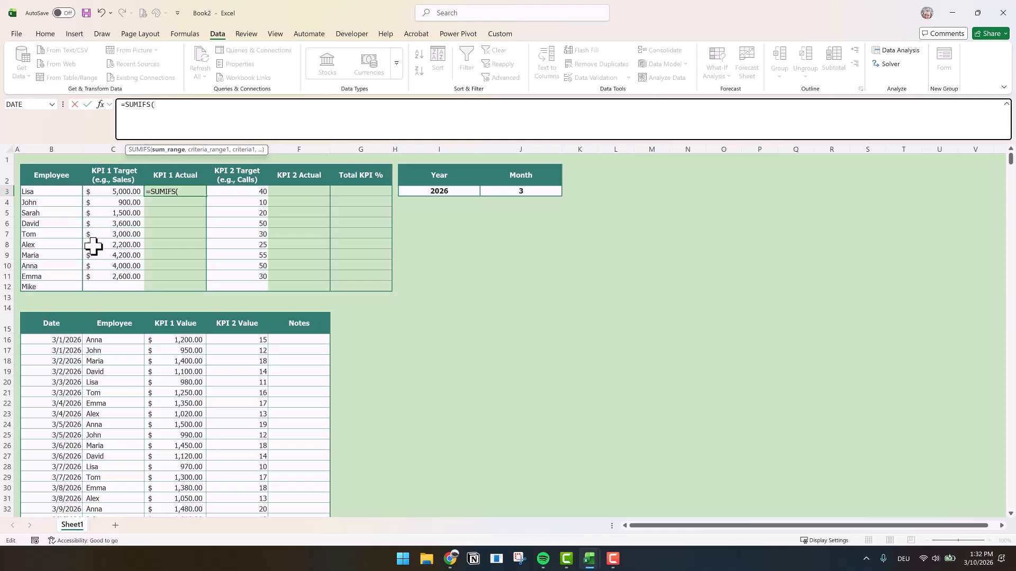
{"action": "left_click_drag", "start_coordinate": [168, 340], "coordinate": [168, 425]}
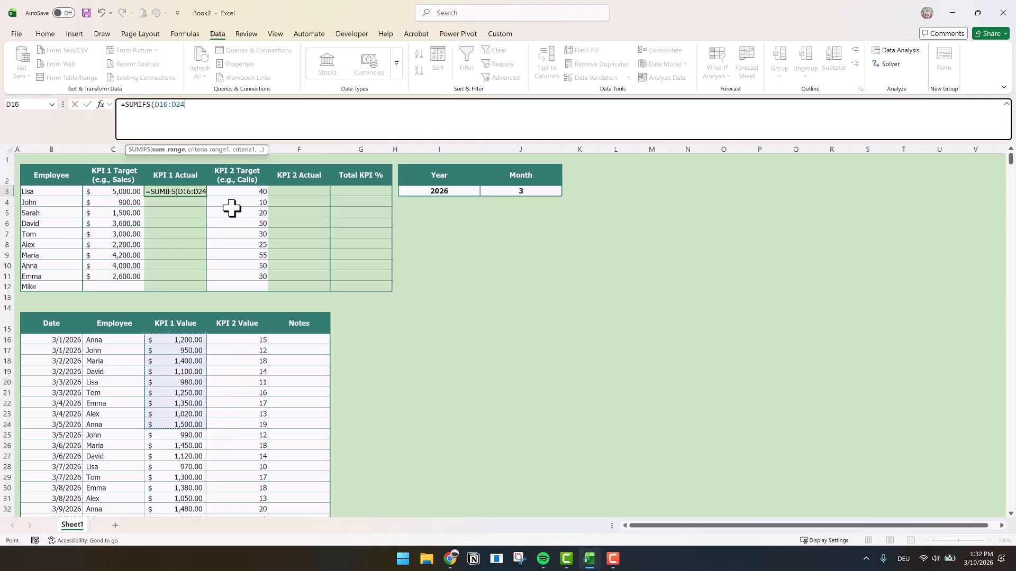
{"action": "key", "text": "BackSpace"}
{"action": "key", "text": "BackSpace"}
{"action": "type", "text": "1015"}
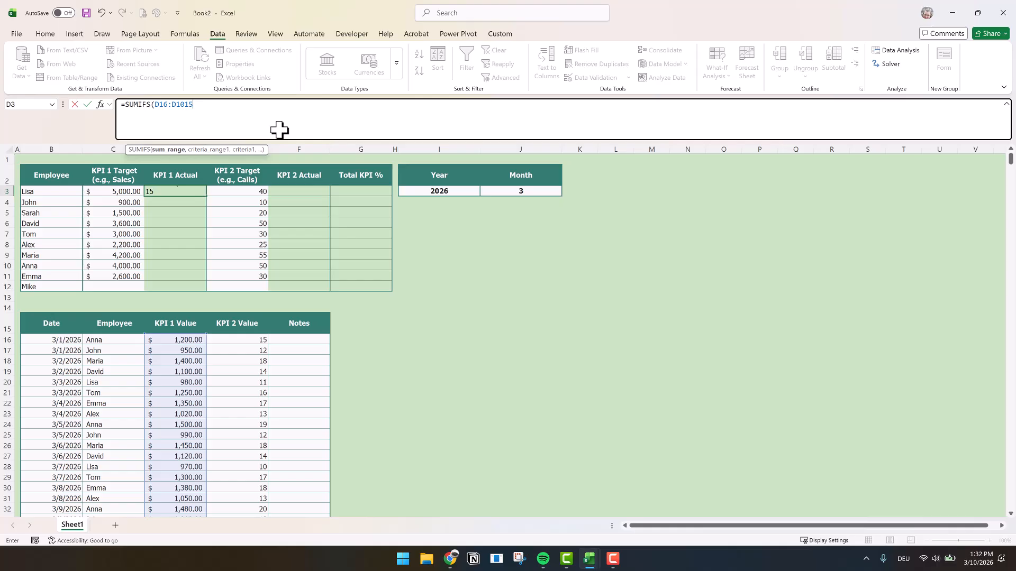
{"action": "type", "text": ","}
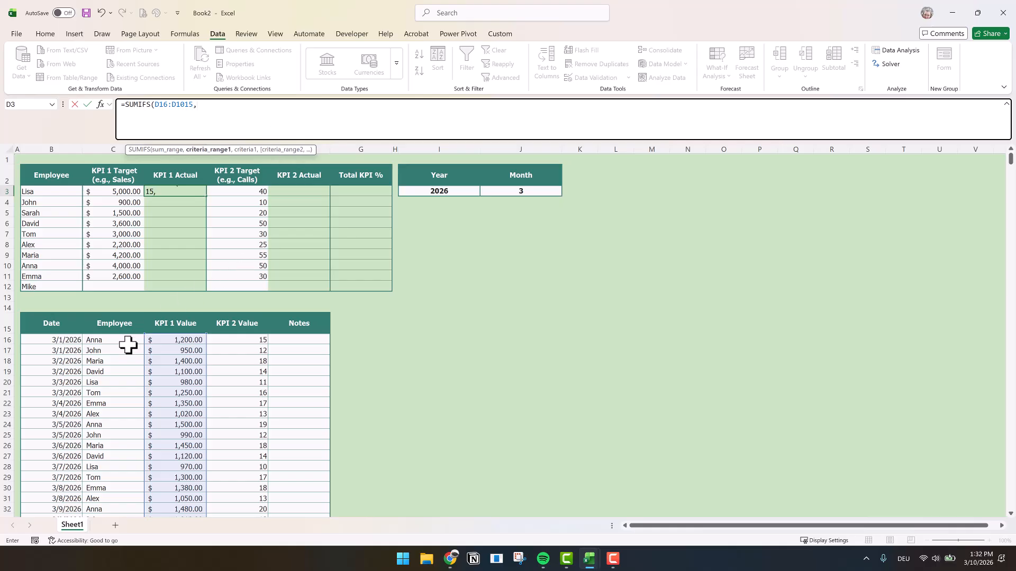
Add the log's Employee column C16:C1015 as the first criteria range of the SUMIFS formula.
{"action": "left_click_drag", "start_coordinate": [155, 106], "coordinate": [192, 107]}
{"action": "key", "text": "ctrl+c"}
{"action": "left_click", "coordinate": [214, 105]}
{"action": "key", "text": "ctrl+v"}
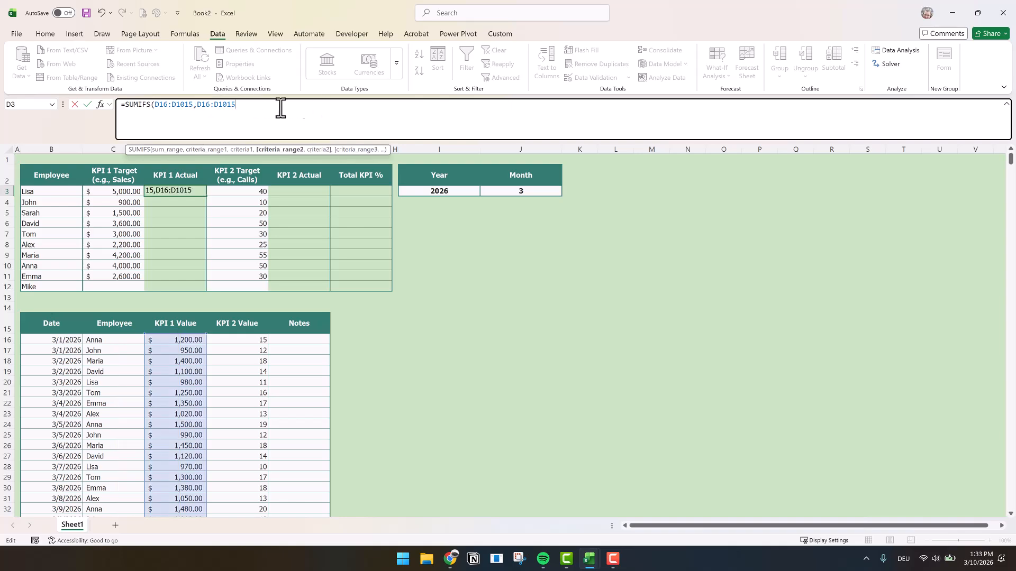
{"action": "left_click", "coordinate": [198, 104]}
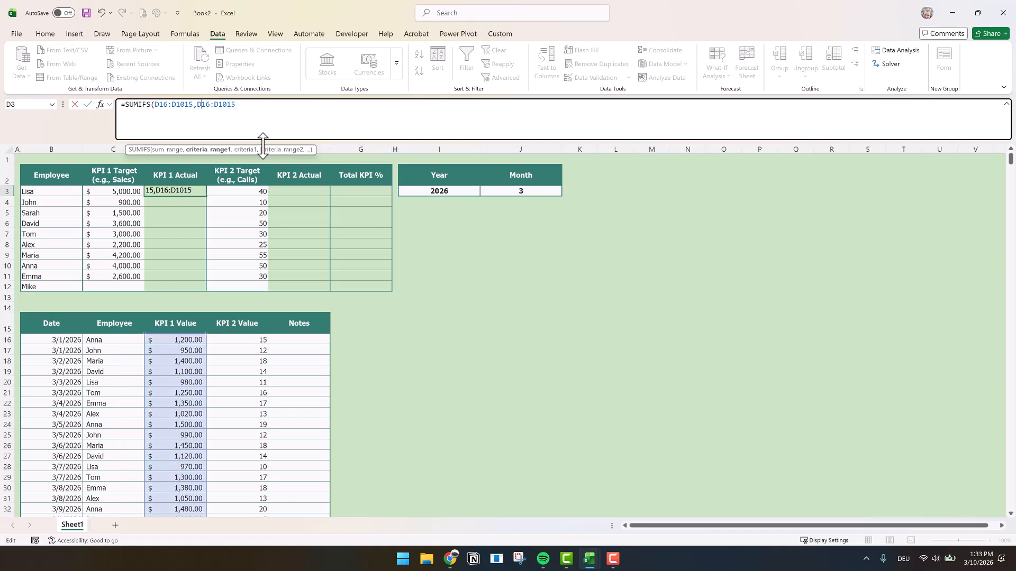
{"action": "key", "text": "BackSpace"}
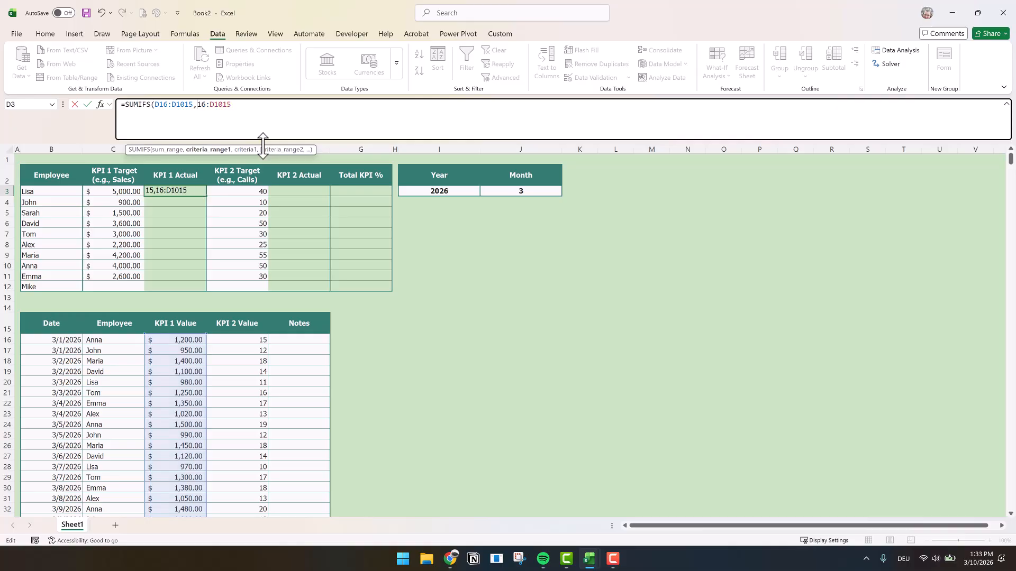
{"action": "type", "text": "C"}
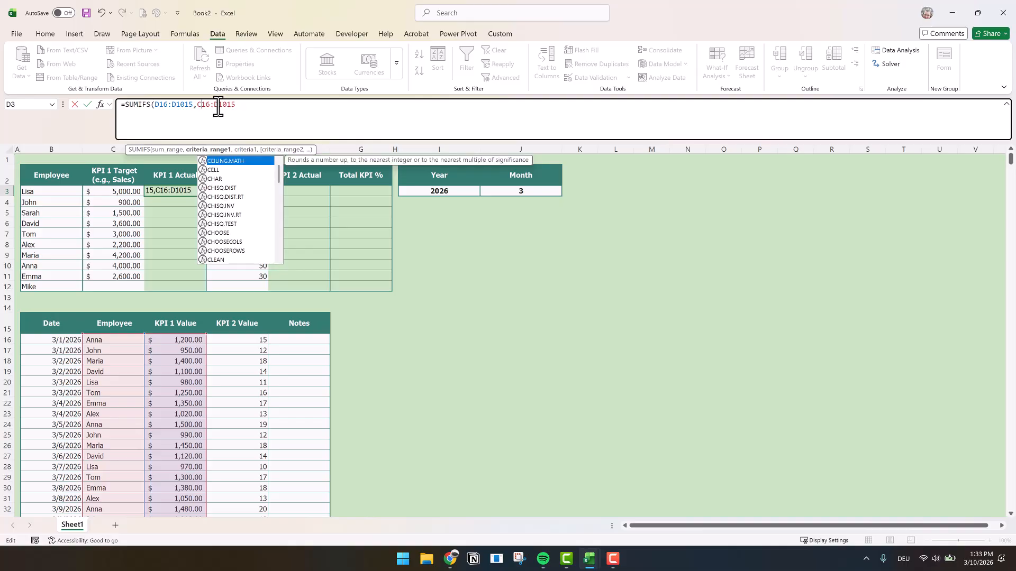
{"action": "left_click", "coordinate": [218, 106]}
{"action": "key", "text": "BackSpace"}
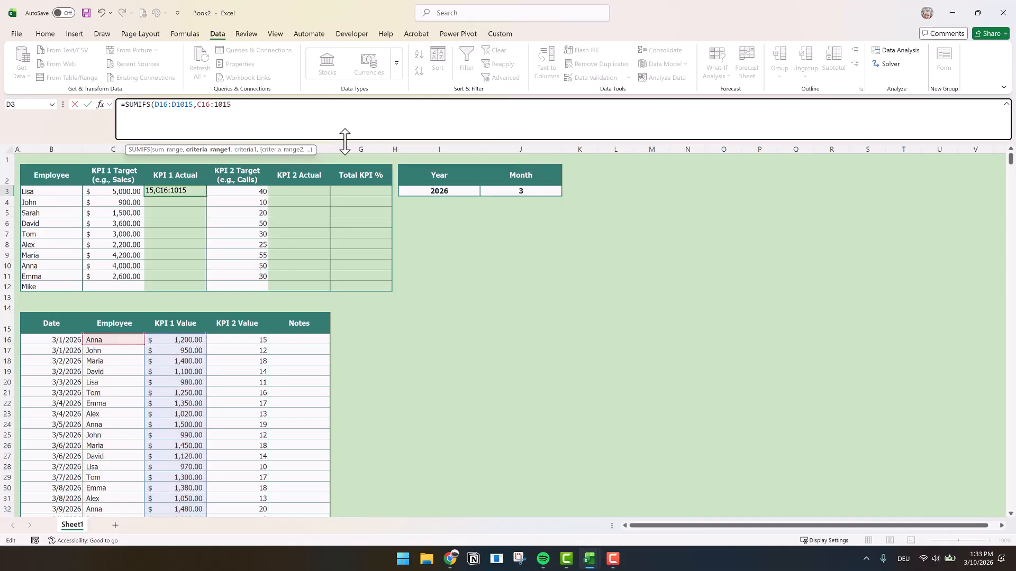
{"action": "type", "text": "C"}
{"action": "left_click", "coordinate": [300, 109]}
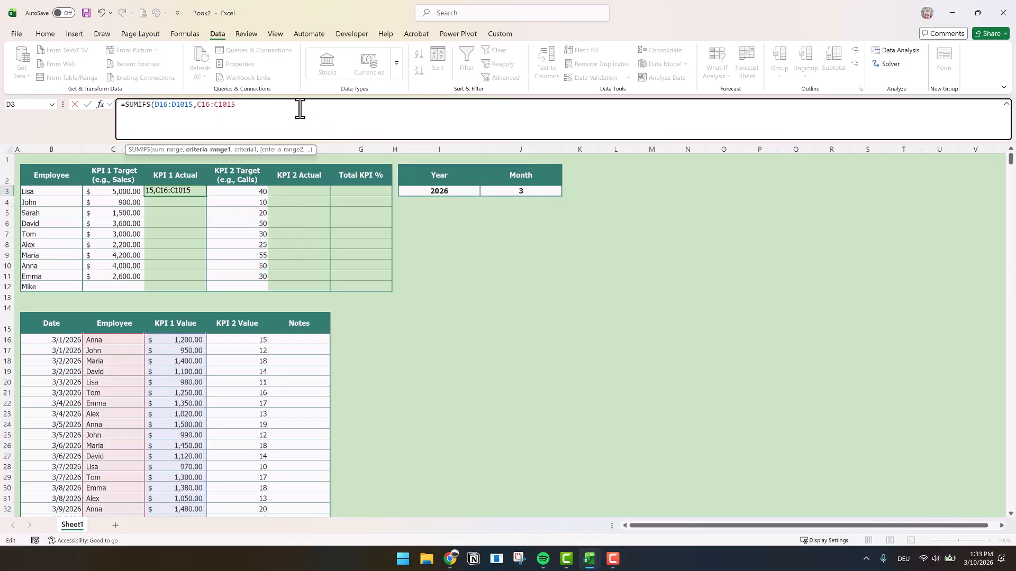
Use the employee name in B3 as the criterion for the Employee range.
{"action": "type", "text": ","}
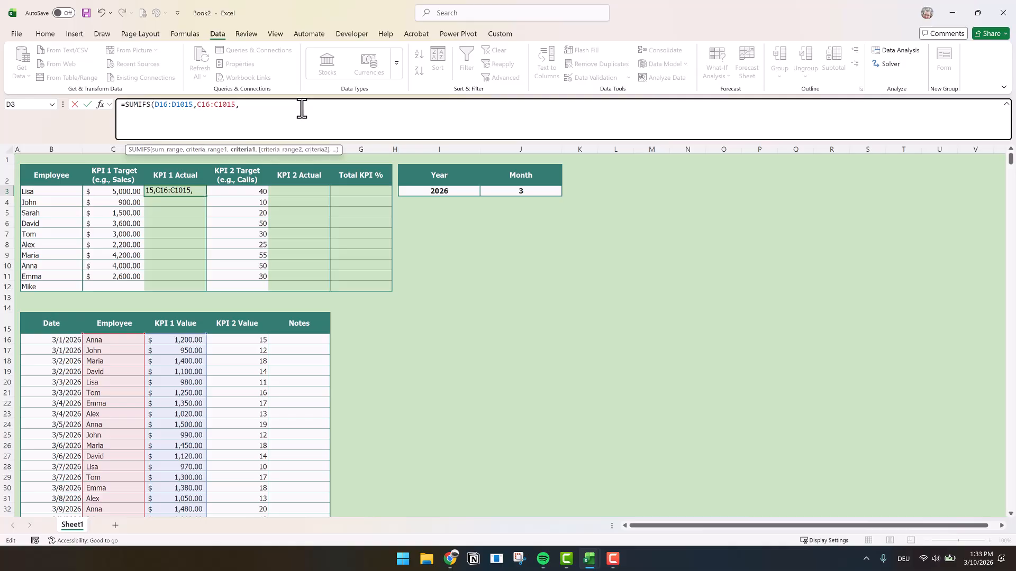
{"action": "left_click", "coordinate": [49, 193]}
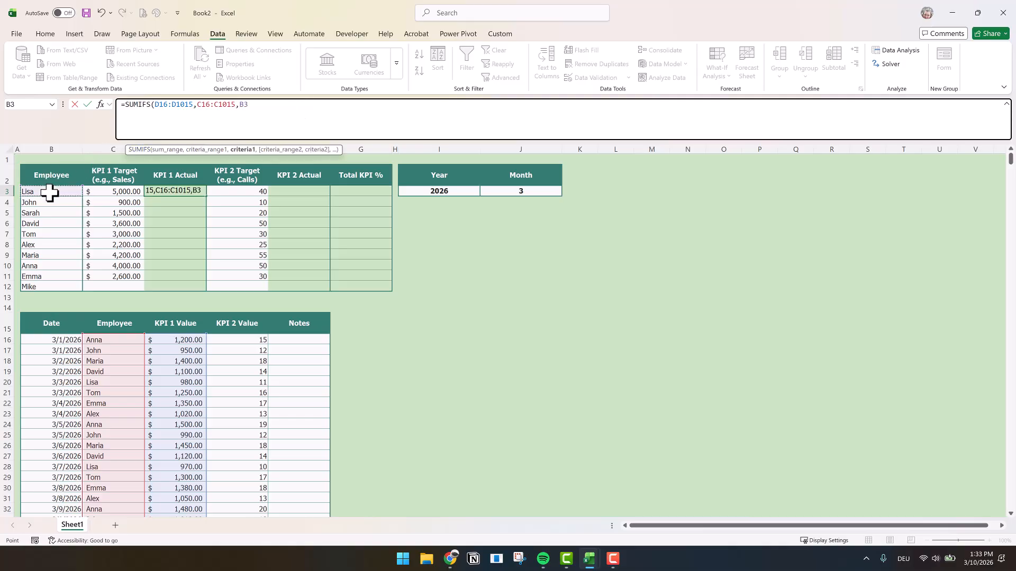
{"action": "type", "text": ","}
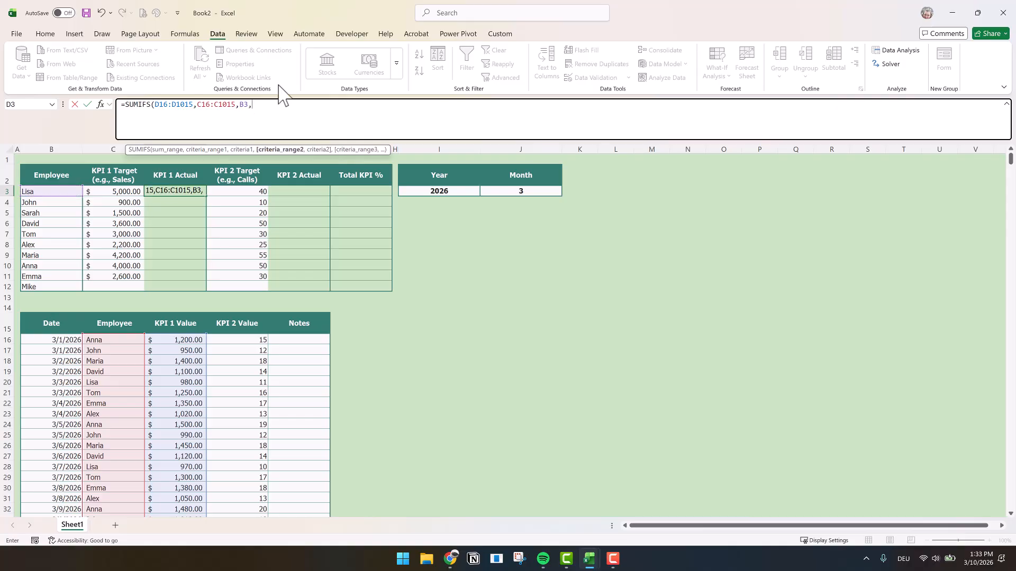
Add the log's Date column B16:B1015 as the second criteria range of the SUMIFS formula.
{"action": "key", "text": "ctrl+v"}
{"action": "left_click", "coordinate": [256, 107]}
{"action": "key", "text": "BackSpace"}
{"action": "type", "text": "B"}
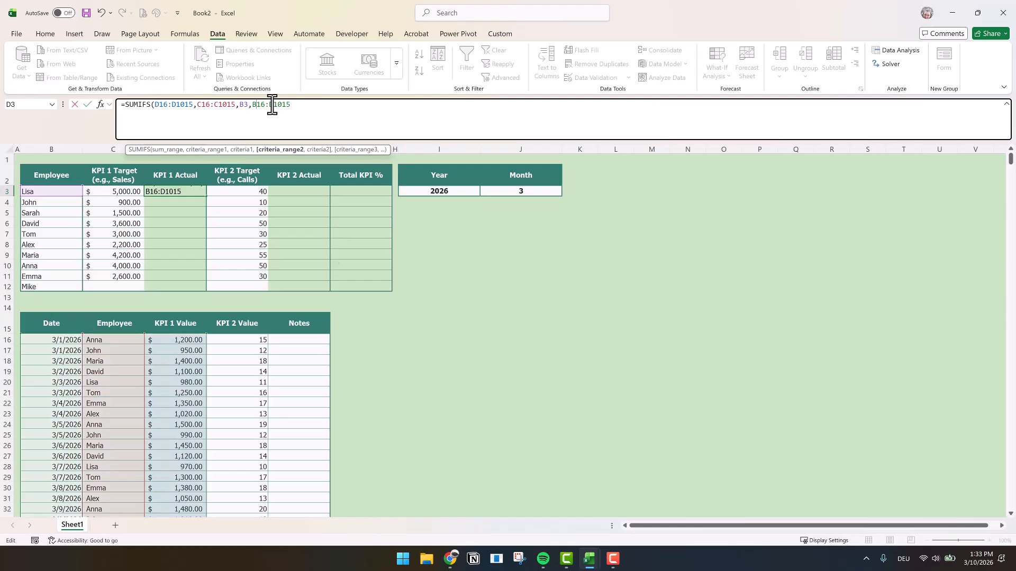
{"action": "key", "text": "BackSpace"}
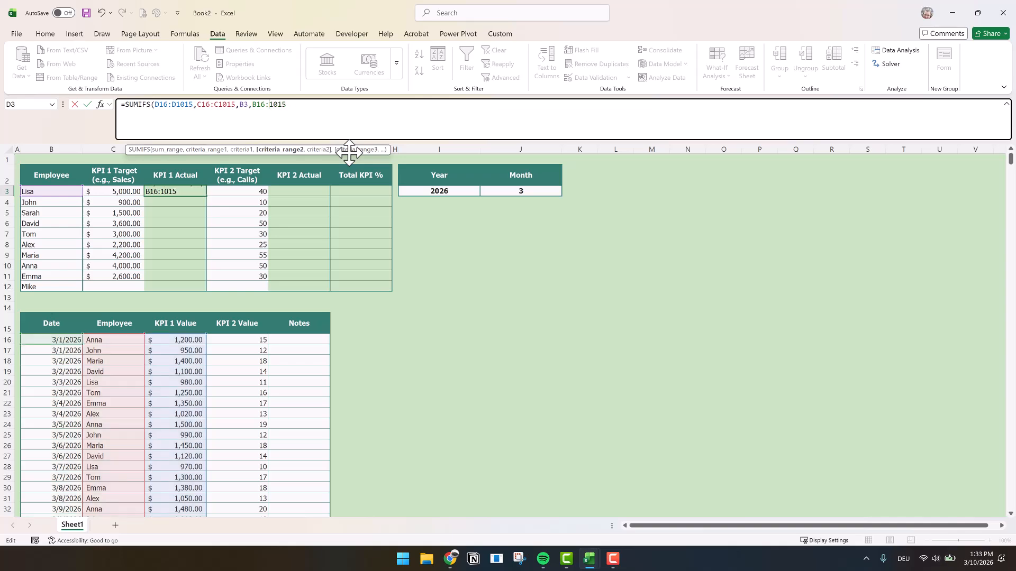
{"action": "type", "text": "B"}
{"action": "left_click", "coordinate": [303, 105]}
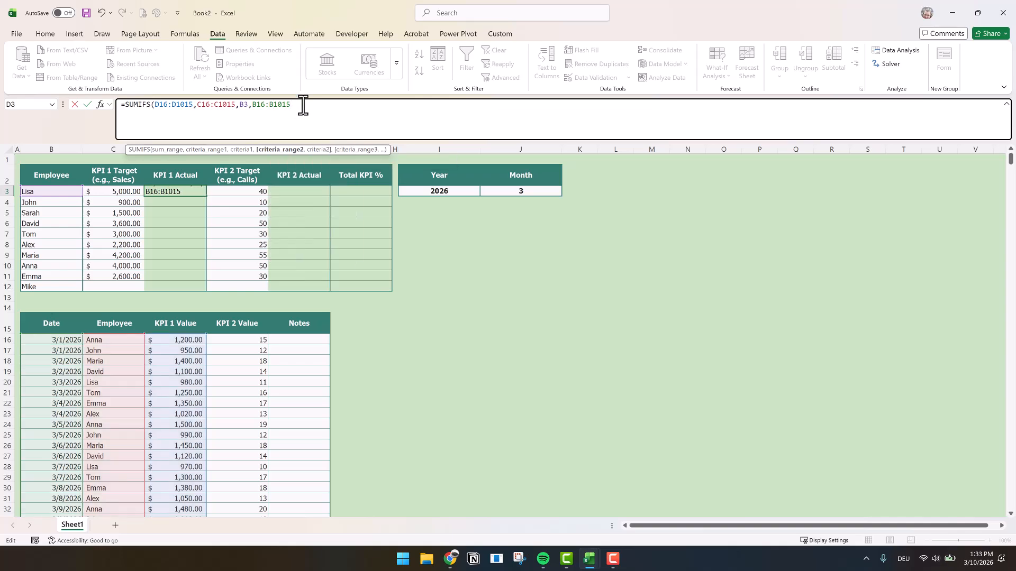
Set the second criterion to ">="&Date(I3,J3,1), so that dates count from the first day of the selected month.
{"action": "type", "text": ",\">=\"&"}
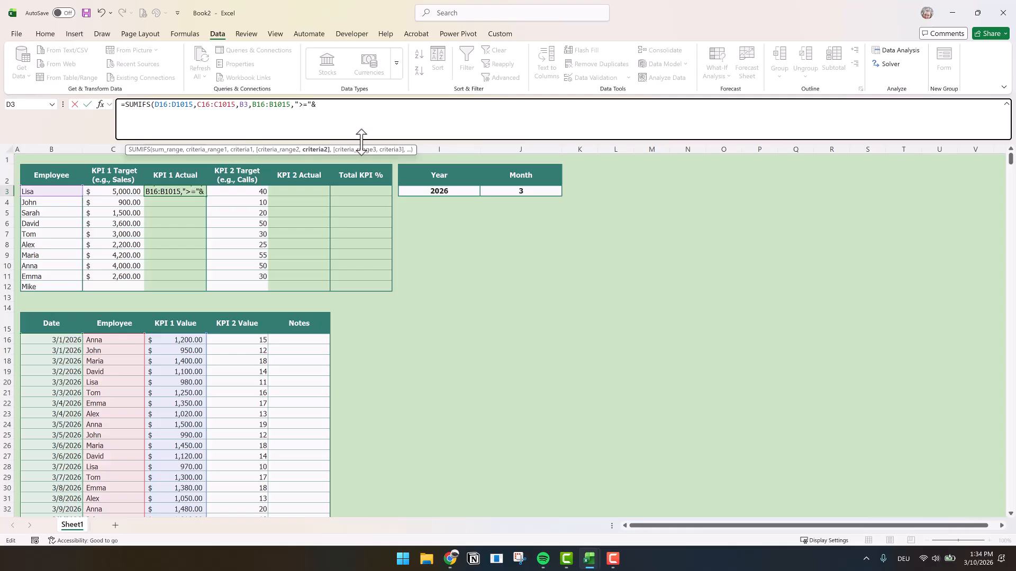
{"action": "type", "text": "Date("}
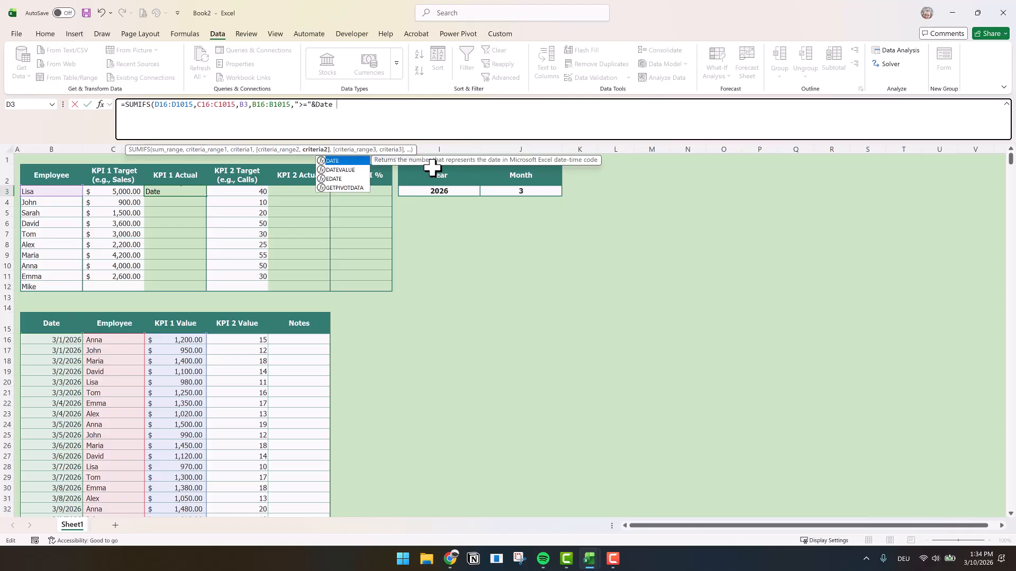
{"action": "left_click", "coordinate": [472, 191]}
{"action": "type", "text": ","}
{"action": "left_click", "coordinate": [522, 191]}
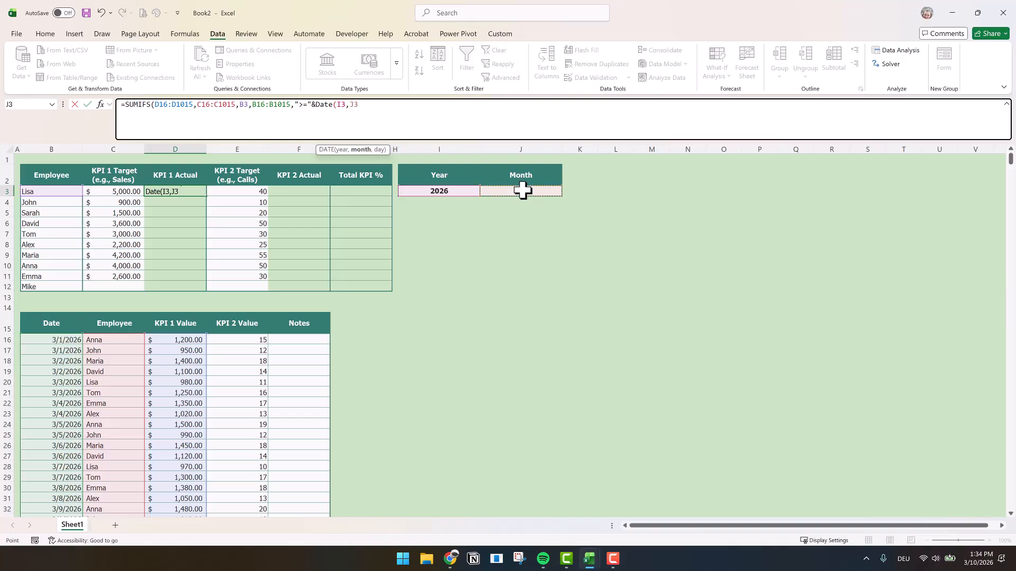
{"action": "type", "text": ",1)"}
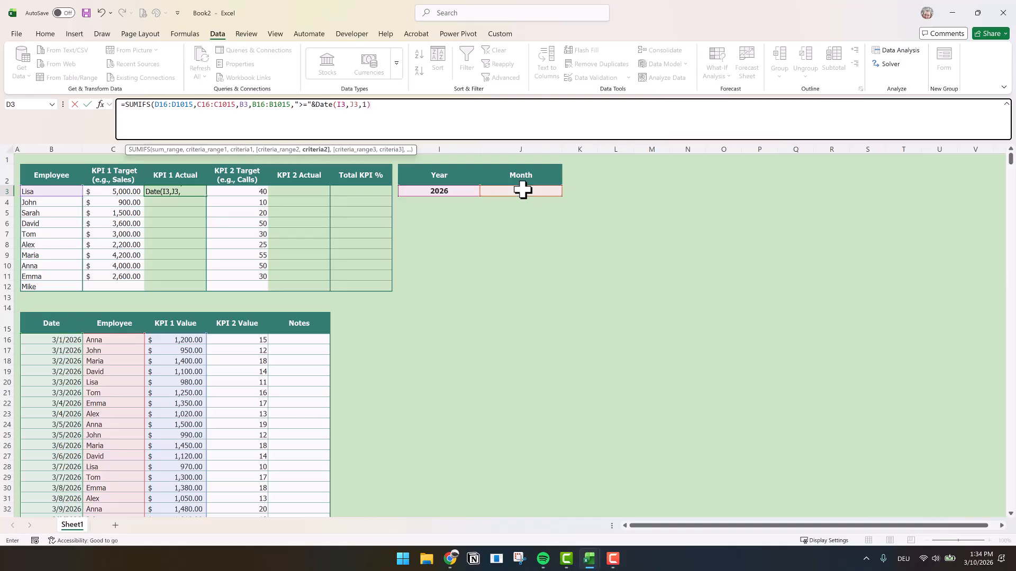
Duplicate the date criteria pair as the third criteria, using range B16:B1015 and "<"&Date(I3,J3,1).
{"action": "type", "text": ","}
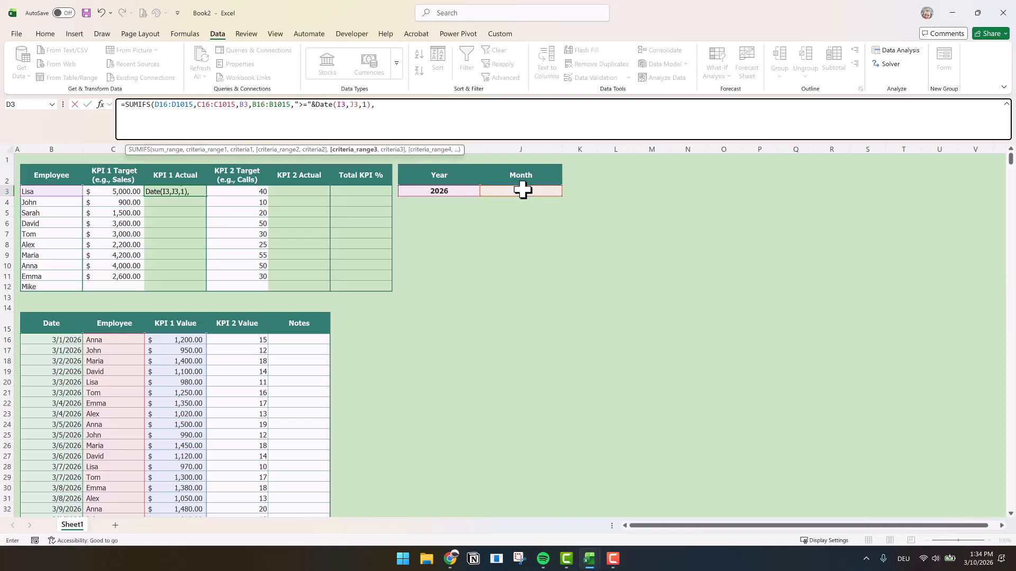
{"action": "left_click_drag", "start_coordinate": [253, 104], "coordinate": [370, 104]}
{"action": "key", "text": "ctrl+c"}
{"action": "left_click", "coordinate": [463, 132]}
{"action": "key", "text": "ctrl+v"}
{"action": "key", "text": "Delete"}
{"action": "key", "text": "Delete"}
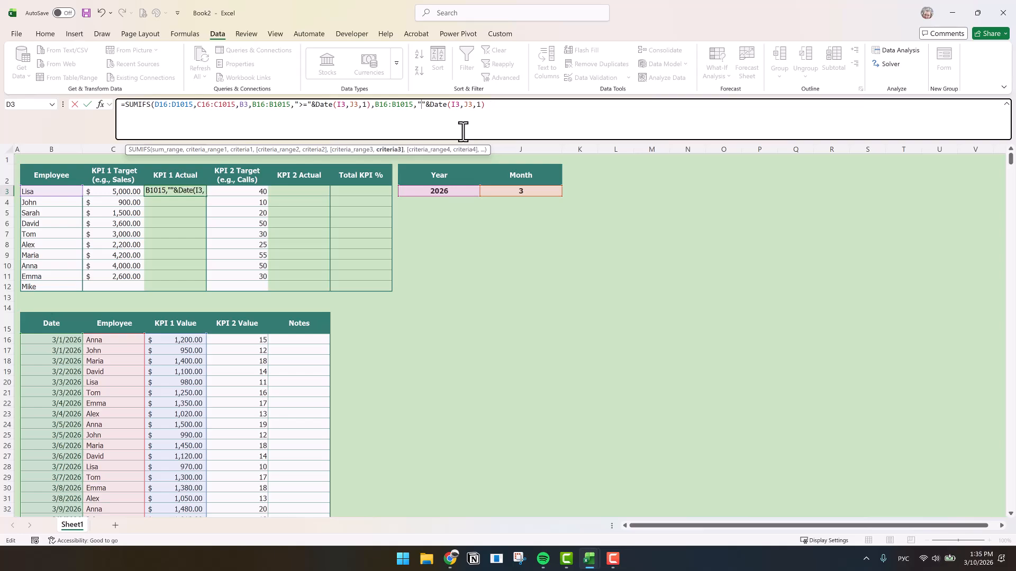
{"action": "key", "text": "alt+shift"}
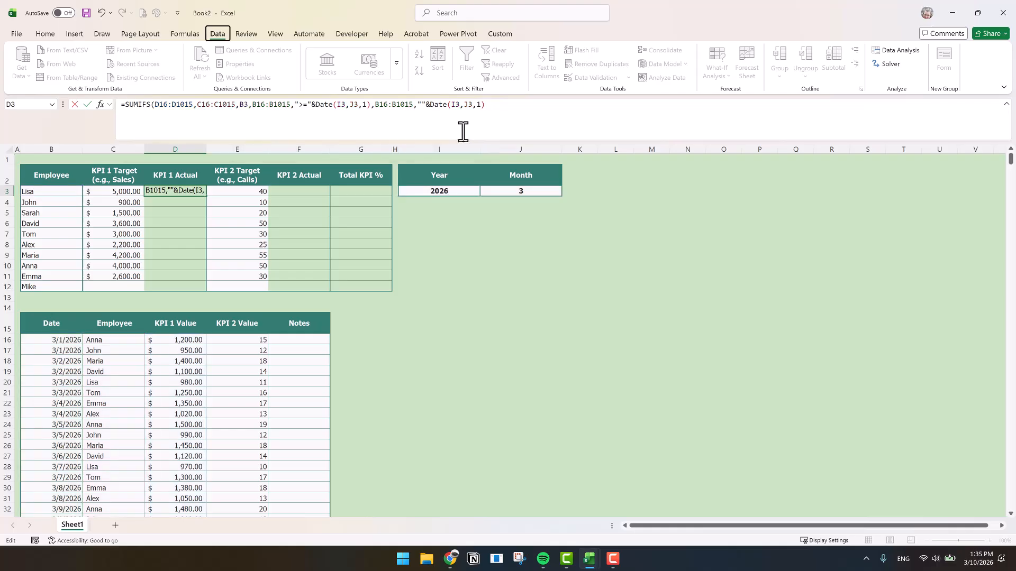
{"action": "left_click", "coordinate": [421, 104]}
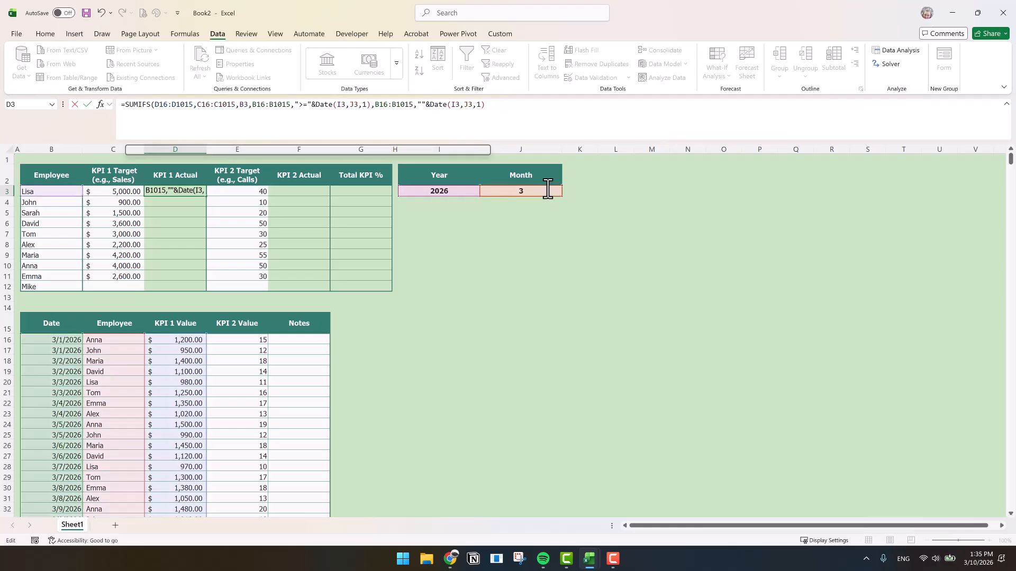
{"action": "type", "text": "<\"&"}
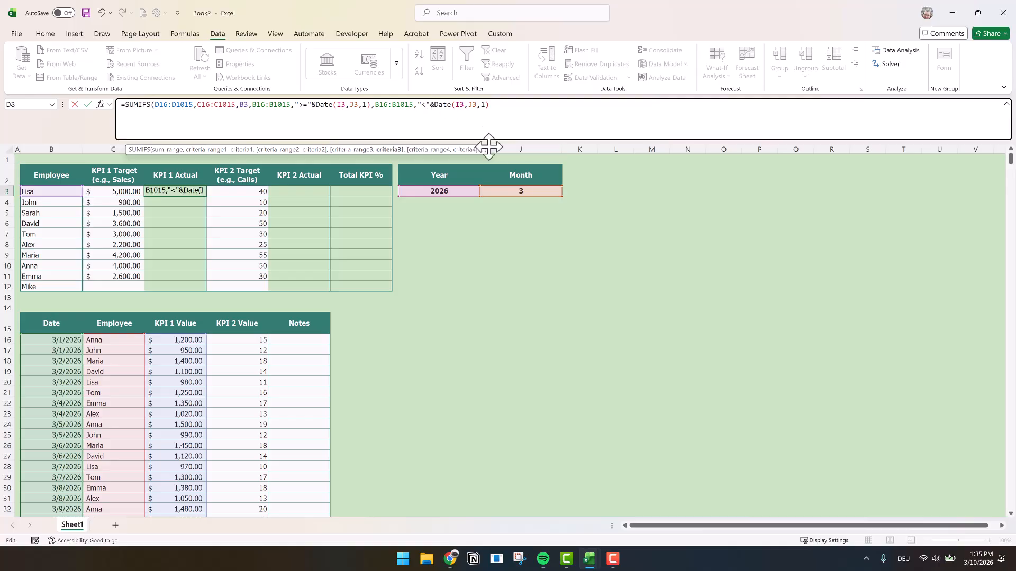
Wrap the third criterion's date in EOMONTH with 0 months, add 1, and close the SUMIFS formula.
{"action": "type", "text": "E"}
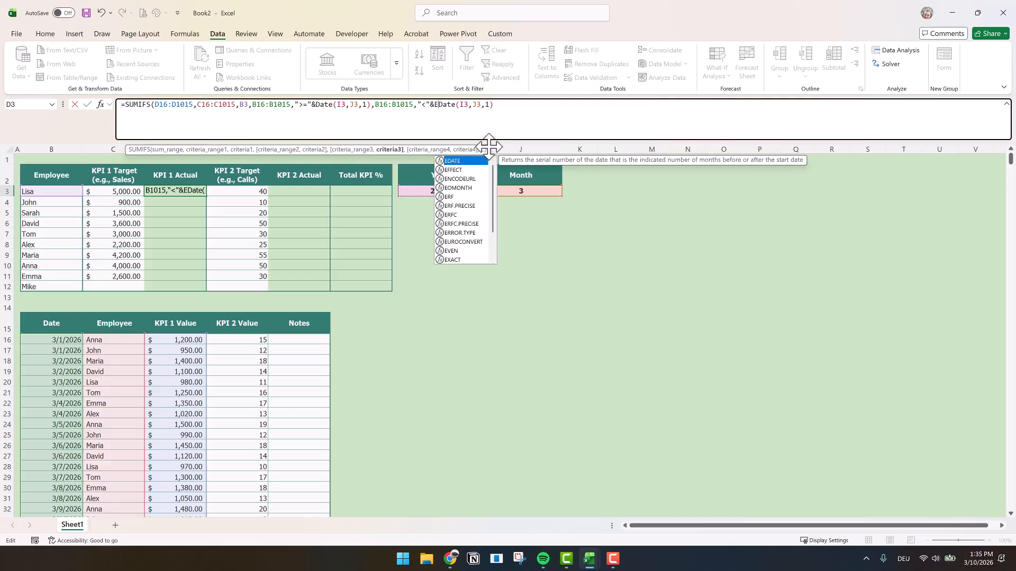
{"action": "type", "text": "OM"}
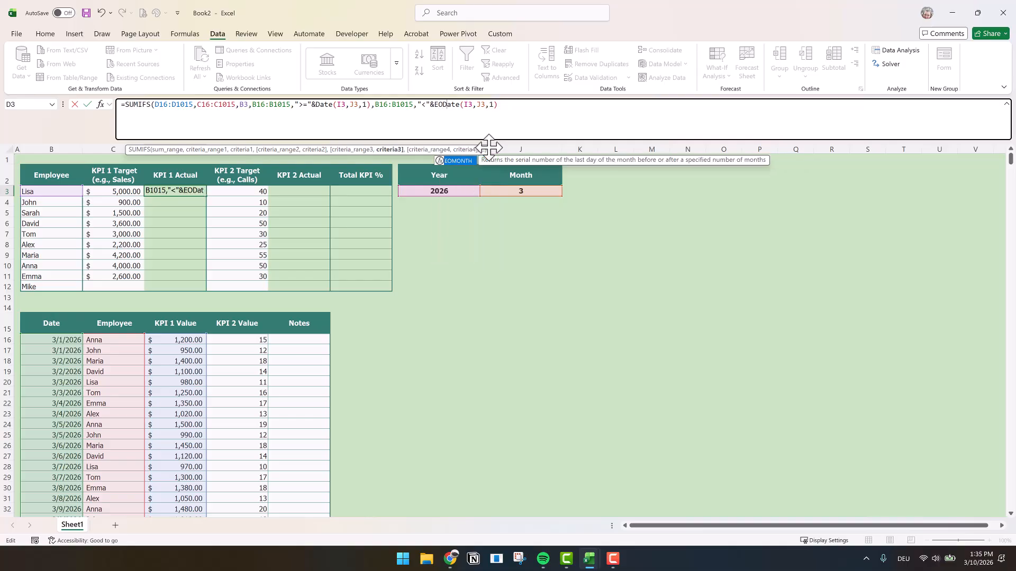
{"action": "double_click", "coordinate": [467, 160]}
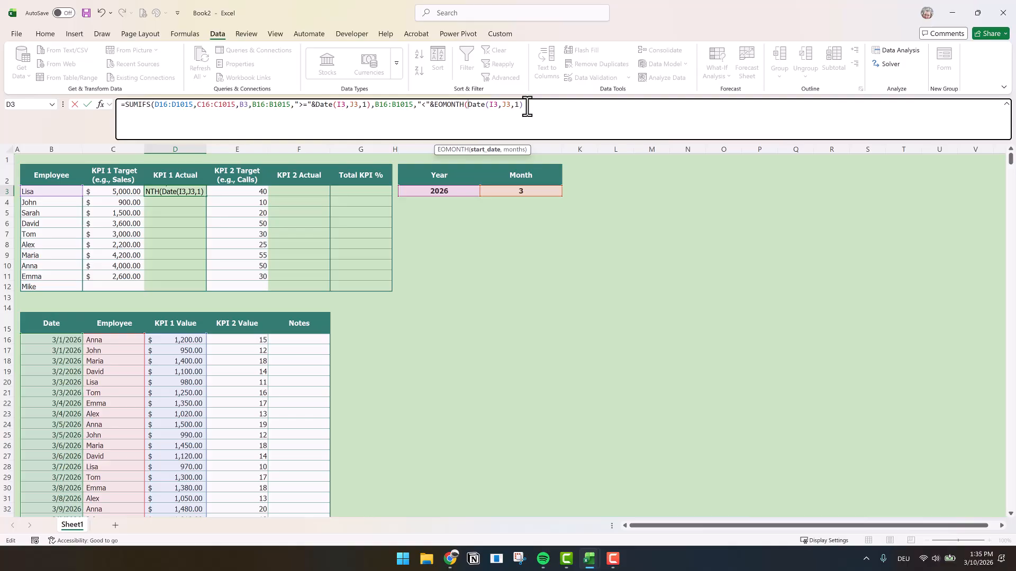
{"action": "type", "text": ",0)"}
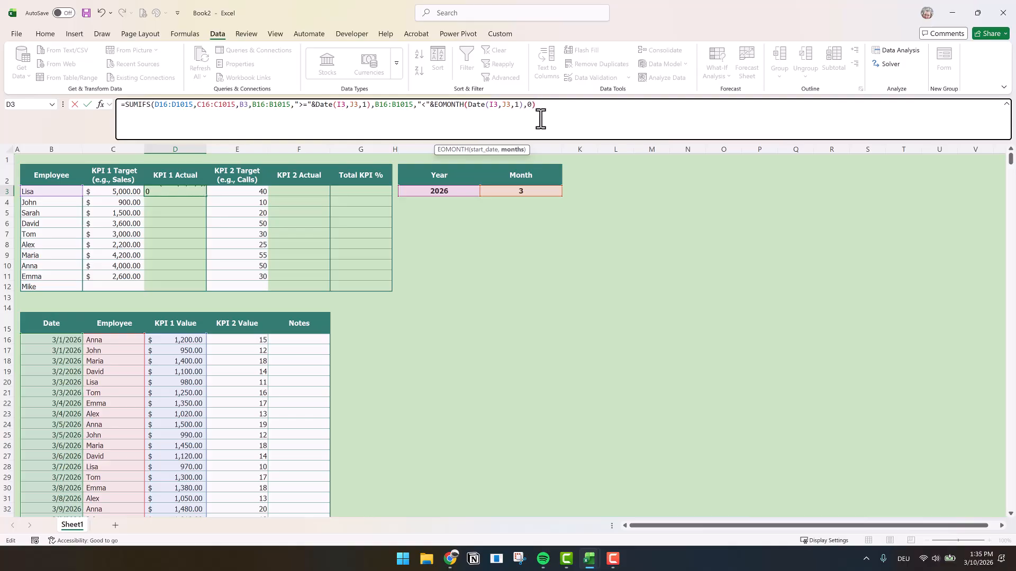
{"action": "type", "text": "+1"}
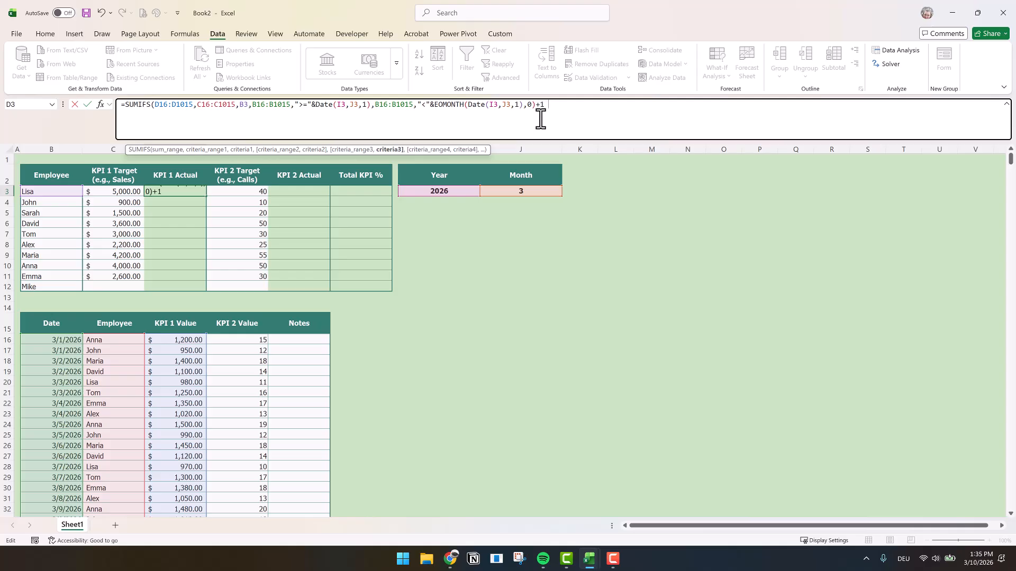
{"action": "type", "text": ")"}
Make the sum range D16:D1015 and Employee range C16:C1015 absolute, and lock only the column of B3 as $B3.
{"action": "left_click_drag", "start_coordinate": [155, 105], "coordinate": [191, 106]}
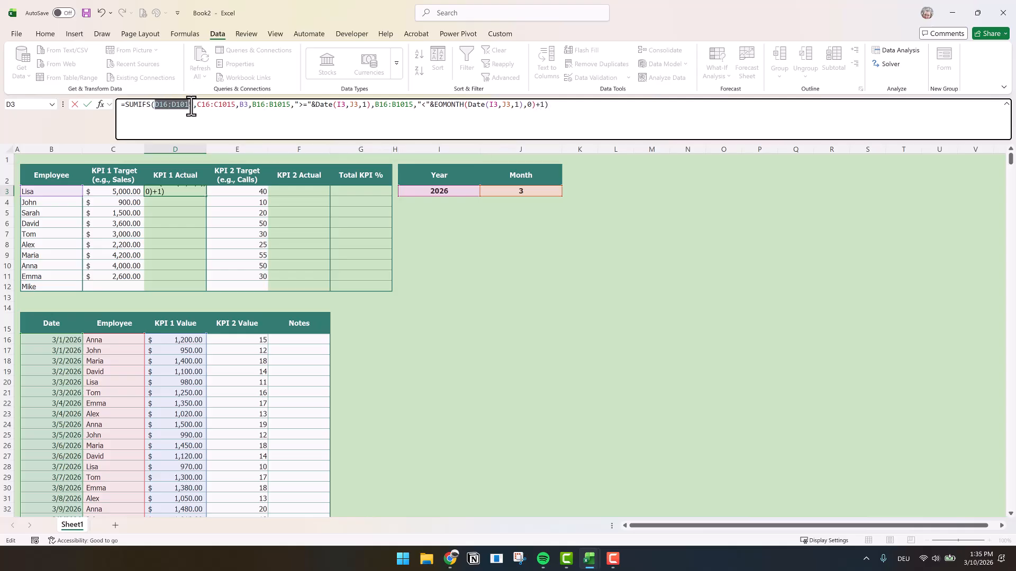
{"action": "key", "text": "F4"}
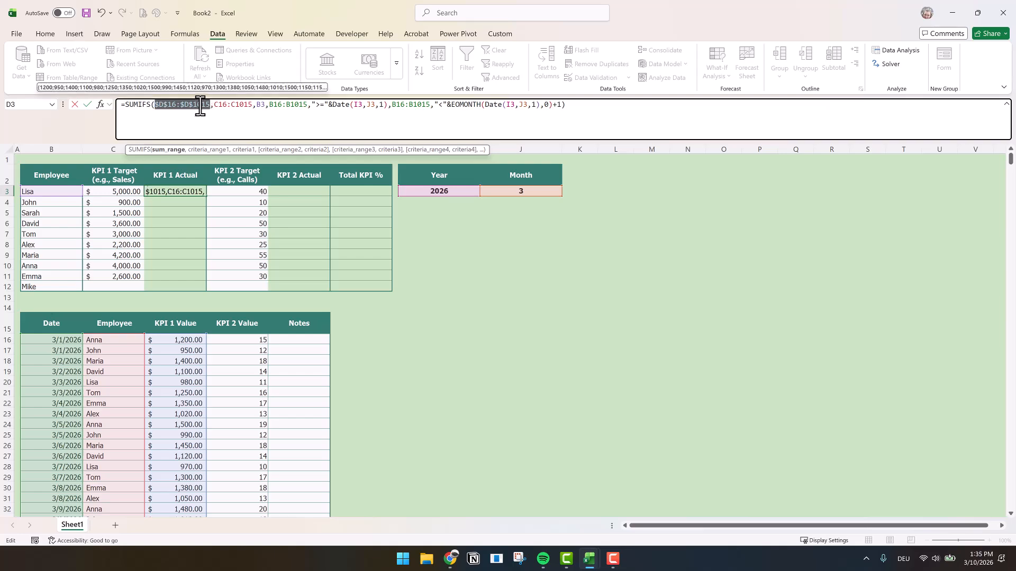
{"action": "left_click_drag", "start_coordinate": [214, 105], "coordinate": [253, 105]}
{"action": "key", "text": "F4"}
{"action": "key", "text": "Right"}
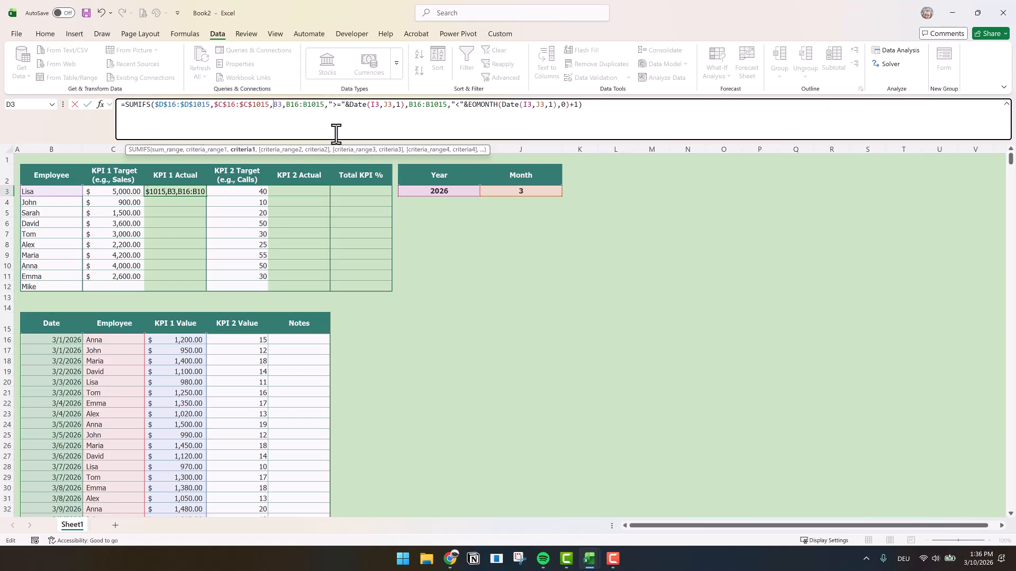
{"action": "type", "text": "$"}
Make the Date range B16:B1015 and the I3 and J3 references absolute in the ">=" criteria pair.
{"action": "left_click_drag", "start_coordinate": [290, 105], "coordinate": [326, 105]}
{"action": "key", "text": "F4"}
{"action": "left_click", "coordinate": [395, 104]}
{"action": "left_click_drag", "start_coordinate": [393, 105], "coordinate": [407, 104]}
{"action": "key", "text": "F4"}
{"action": "left_click", "coordinate": [418, 104]}
{"action": "double_click", "coordinate": [418, 105]}
{"action": "key", "text": "F4"}
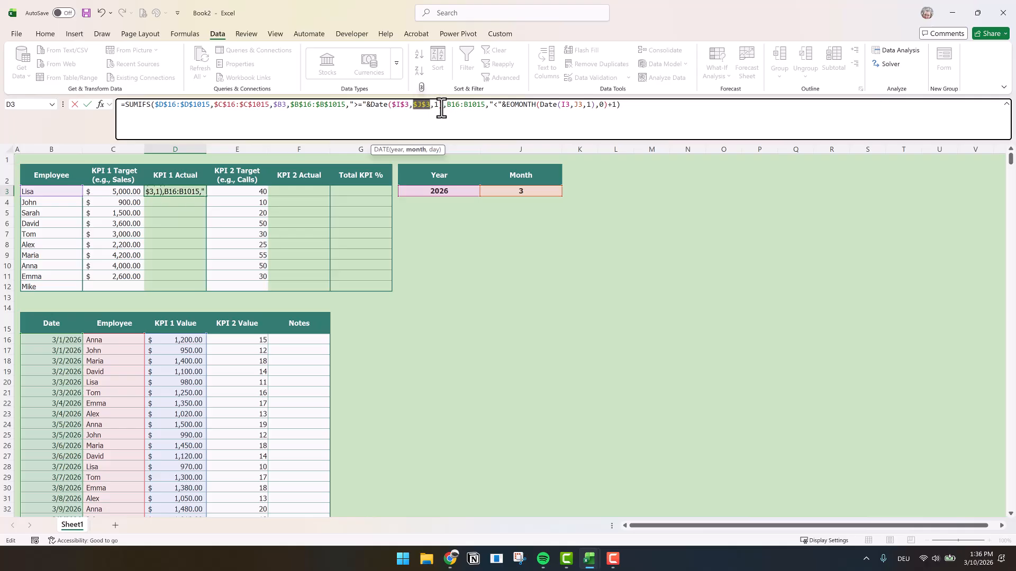
Make B16:B1015, I3 and J3 absolute in the "<" criteria pair and commit the formula in D3.
{"action": "left_click_drag", "start_coordinate": [448, 104], "coordinate": [486, 104]}
{"action": "key", "text": "F4"}
{"action": "double_click", "coordinate": [582, 104]}
{"action": "key", "text": "F4"}
{"action": "double_click", "coordinate": [603, 104]}
{"action": "key", "text": "F4"}
{"action": "left_click", "coordinate": [683, 113]}
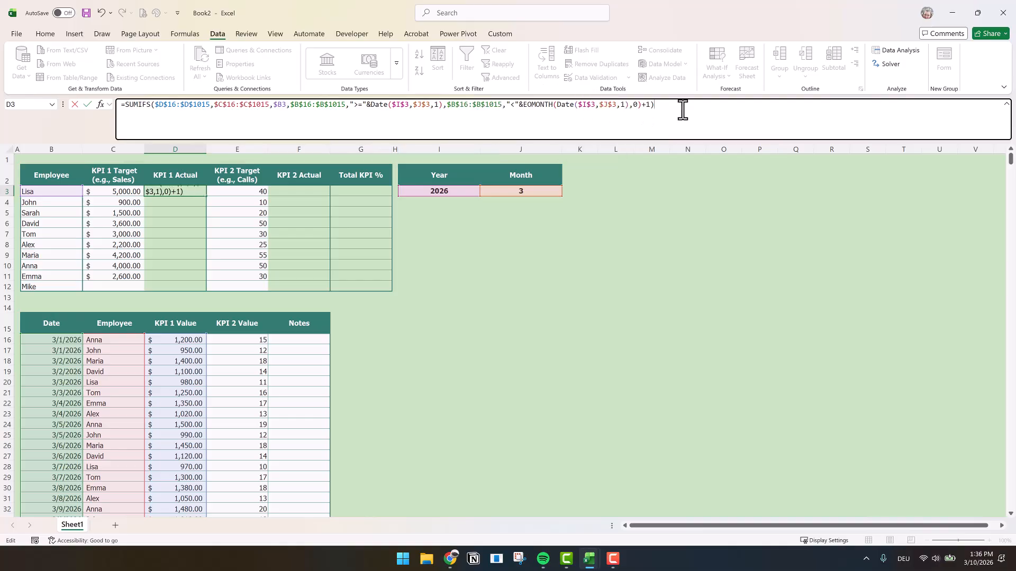
{"action": "left_click", "coordinate": [87, 104]}
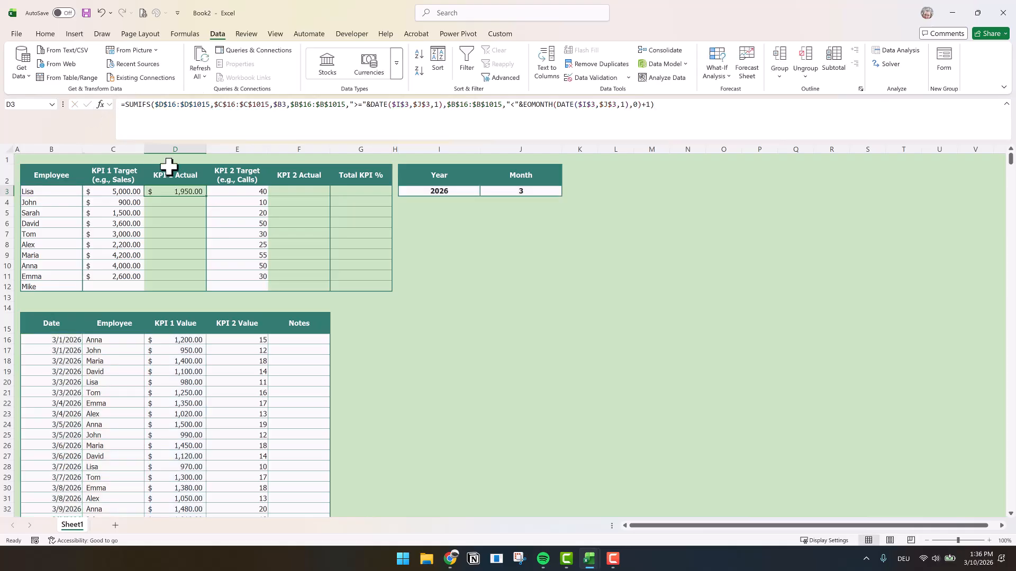
Fill the KPI 1 Actual formula from D3 down to D12 without formatting.
{"action": "left_click_drag", "start_coordinate": [207, 197], "coordinate": [202, 293]}
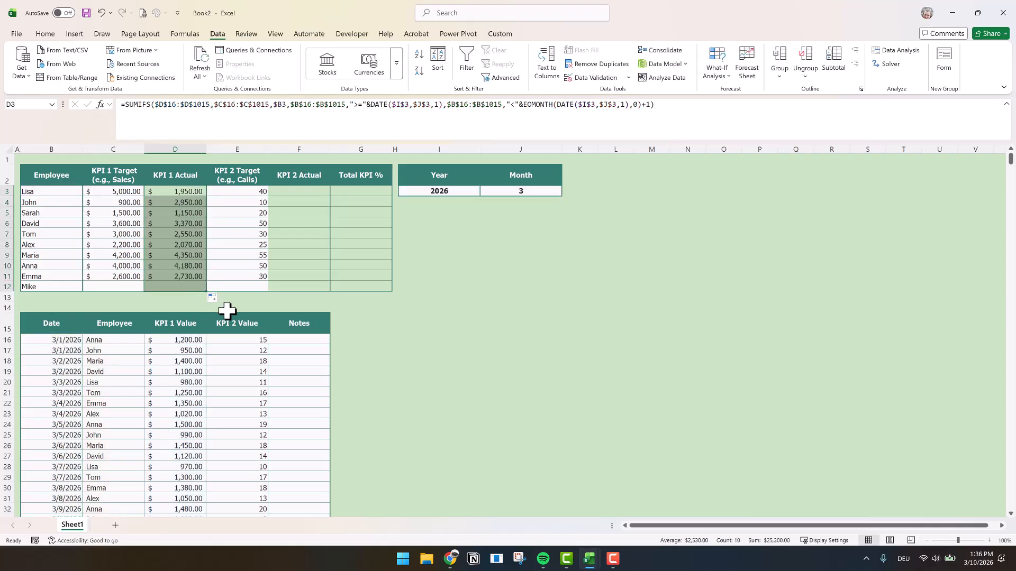
{"action": "left_click", "coordinate": [212, 298]}
{"action": "left_click", "coordinate": [243, 335]}
Copy the full SUMIFS formula text from D3 into the first KPI 2 Actual cell, F3.
{"action": "left_click", "coordinate": [176, 190]}
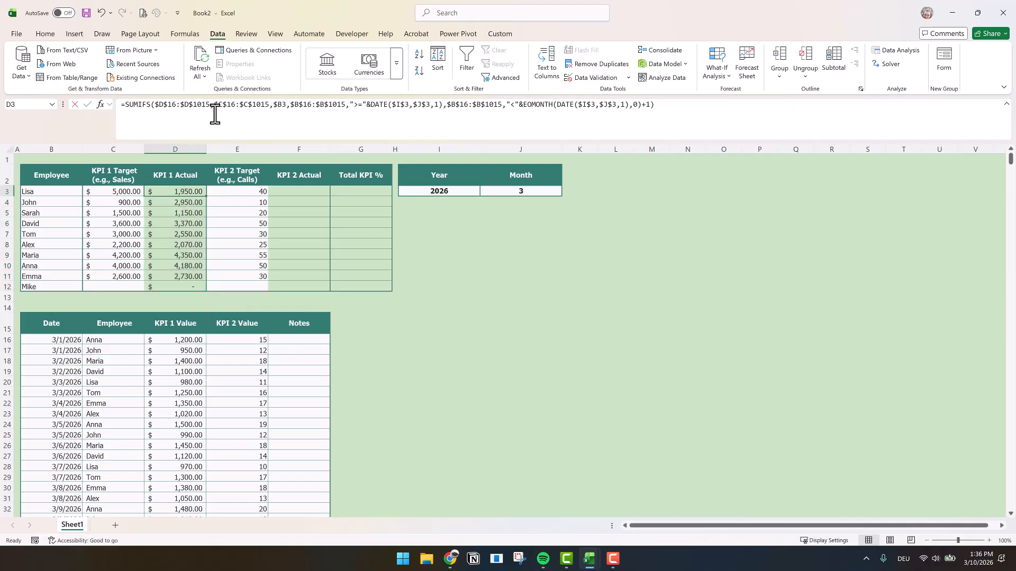
{"action": "left_click", "coordinate": [215, 113]}
{"action": "key", "text": "ctrl+a"}
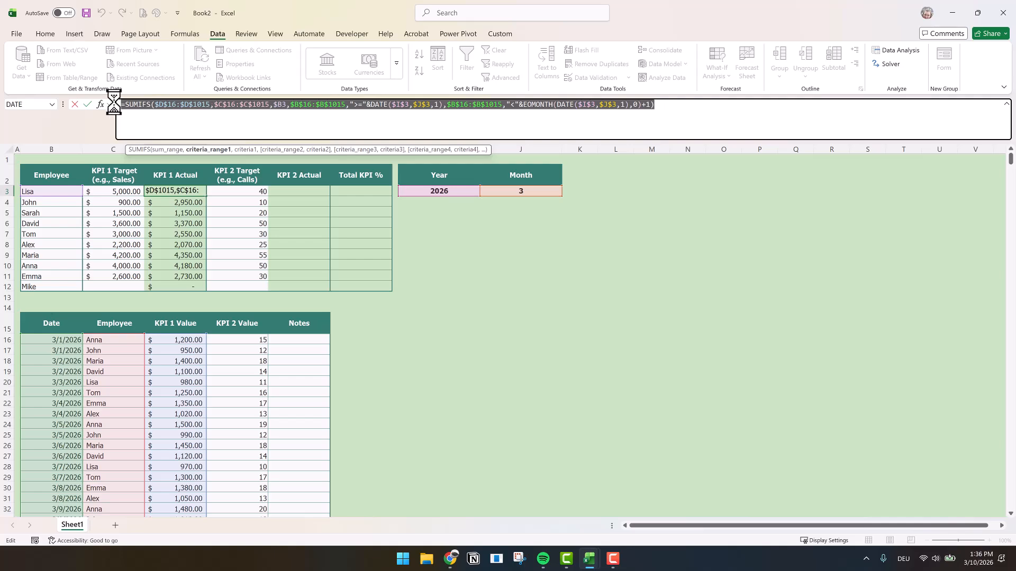
{"action": "key", "text": "Escape"}
{"action": "left_click", "coordinate": [281, 190]}
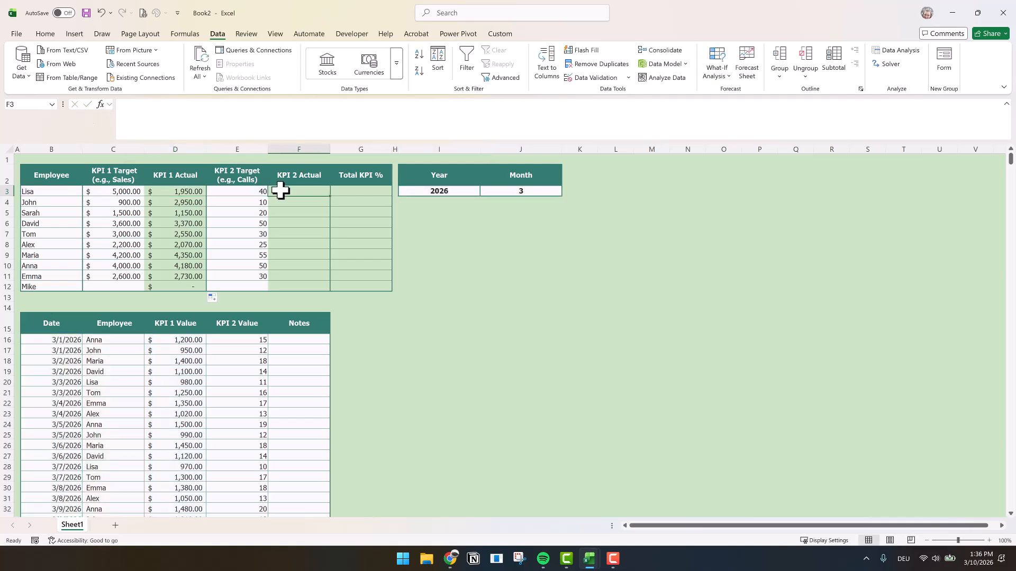
{"action": "left_click", "coordinate": [236, 113]}
{"action": "key", "text": "ctrl+v"}
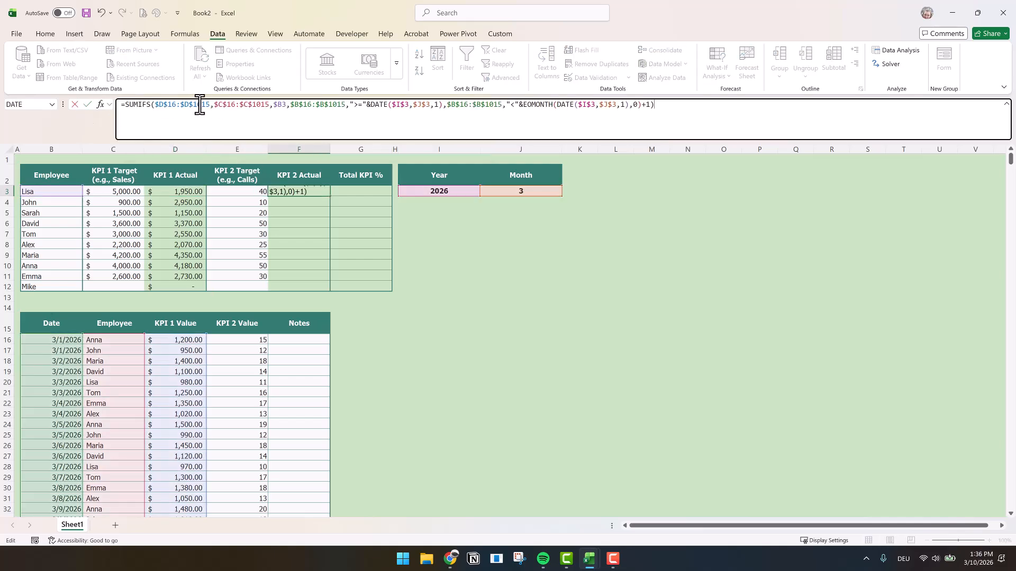
Change the sum range in F3's formula to $E$16:$E$1015 and commit it.
{"action": "left_click", "coordinate": [198, 104]}
{"action": "left_click", "coordinate": [280, 105]}
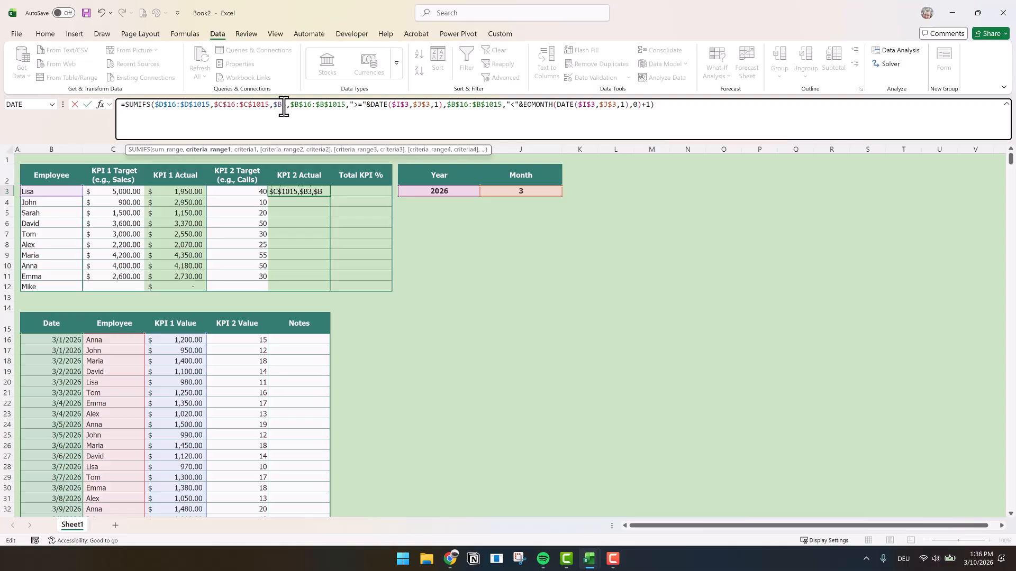
{"action": "left_click", "coordinate": [161, 105]}
{"action": "key", "text": "BackSpace"}
{"action": "type", "text": "E"}
{"action": "left_click", "coordinate": [189, 104]}
{"action": "key", "text": "BackSpace"}
{"action": "type", "text": "E"}
{"action": "key", "text": "ctrl+Return"}
{"action": "key", "text": "Return"}
Fill the KPI 2 Actual formula from F3 down to F12 without formatting.
{"action": "left_click", "coordinate": [324, 191]}
{"action": "left_click_drag", "start_coordinate": [330, 196], "coordinate": [330, 294]}
{"action": "left_click", "coordinate": [337, 299]}
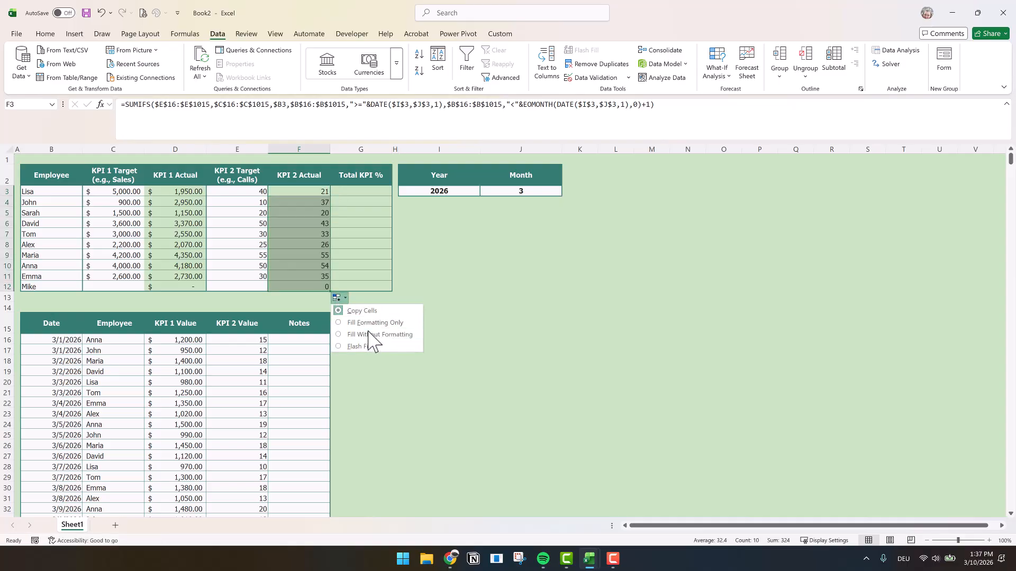
{"action": "left_click", "coordinate": [368, 339]}
Enter the Total KPI % formula =(D3/C3+F3/E3)/2 in G3.
{"action": "left_click", "coordinate": [375, 196]}
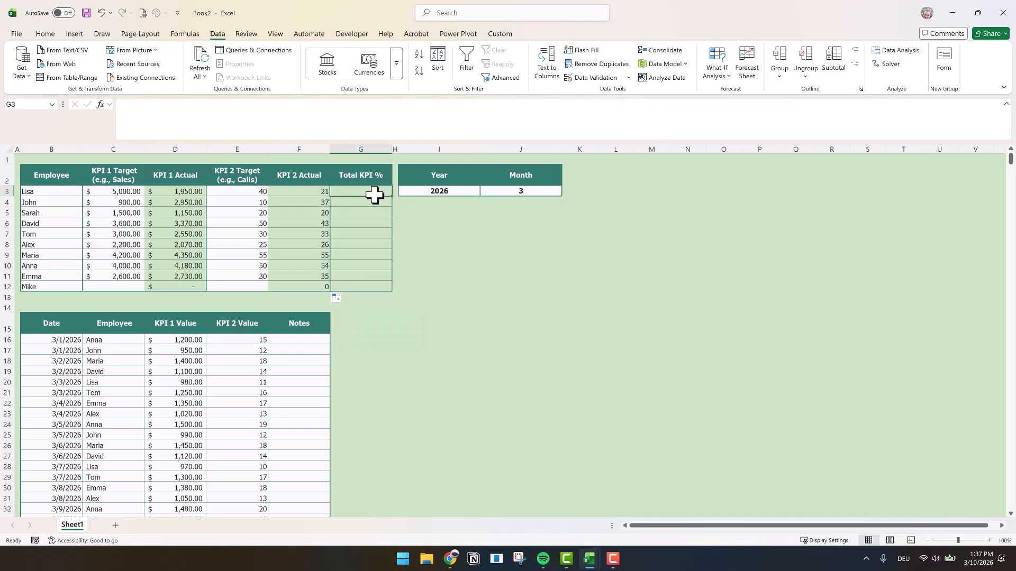
{"action": "left_click", "coordinate": [210, 115]}
{"action": "type", "text": "=("}
{"action": "left_click", "coordinate": [160, 191]}
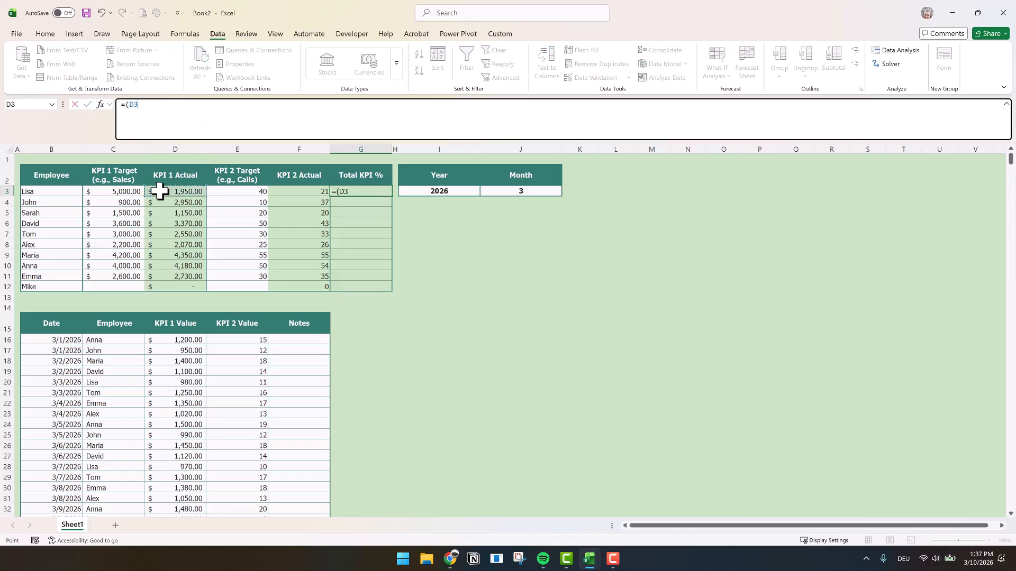
{"action": "type", "text": "/"}
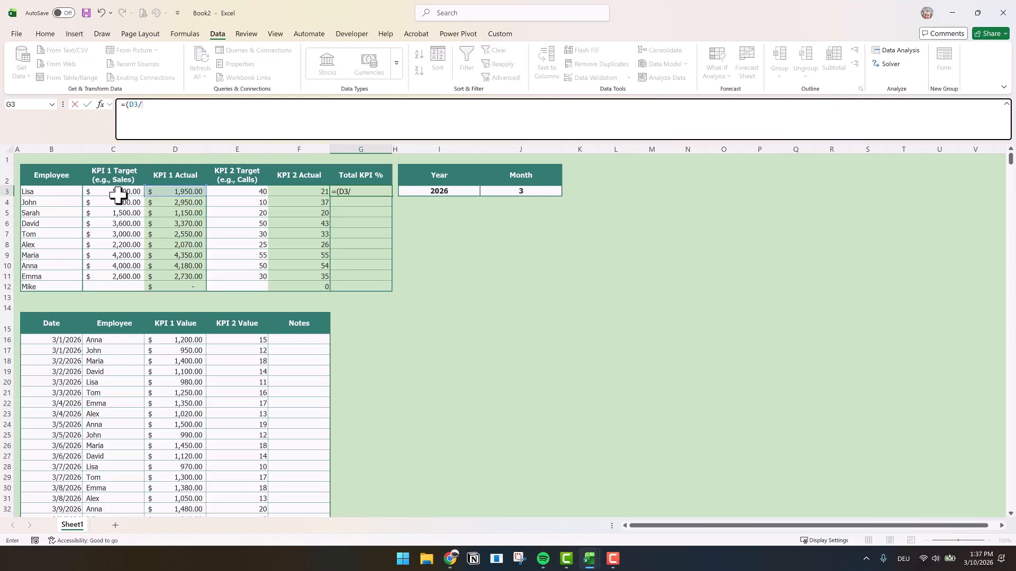
{"action": "left_click", "coordinate": [120, 191]}
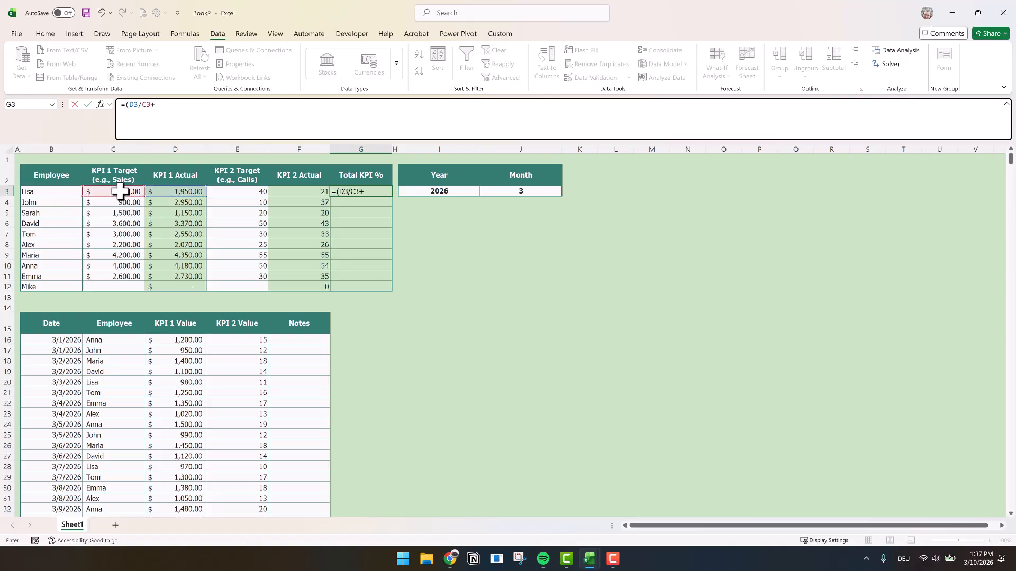
{"action": "type", "text": "+"}
{"action": "left_click", "coordinate": [300, 191]}
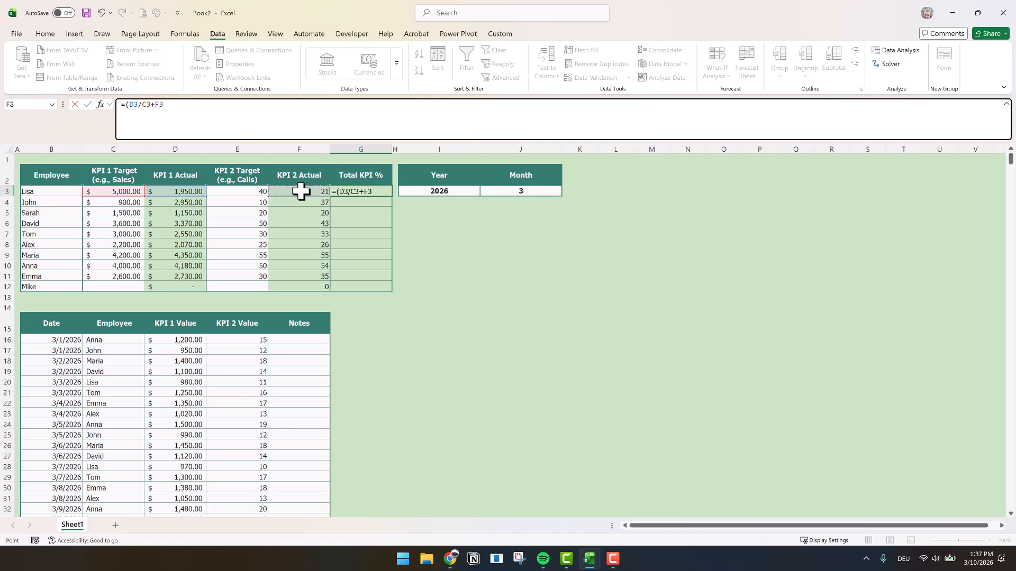
{"action": "left_click", "coordinate": [247, 191]}
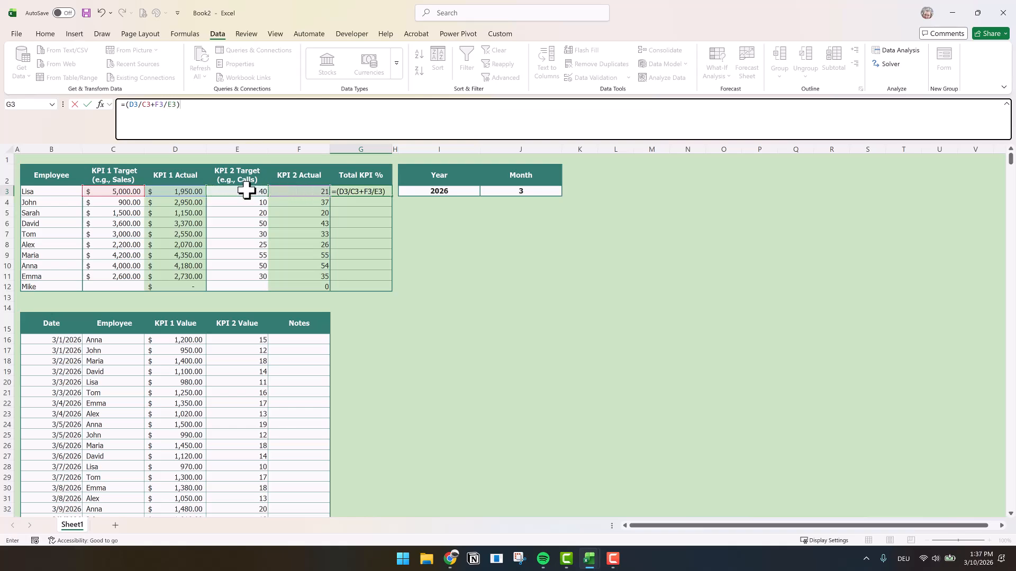
{"action": "key", "text": "Return"}
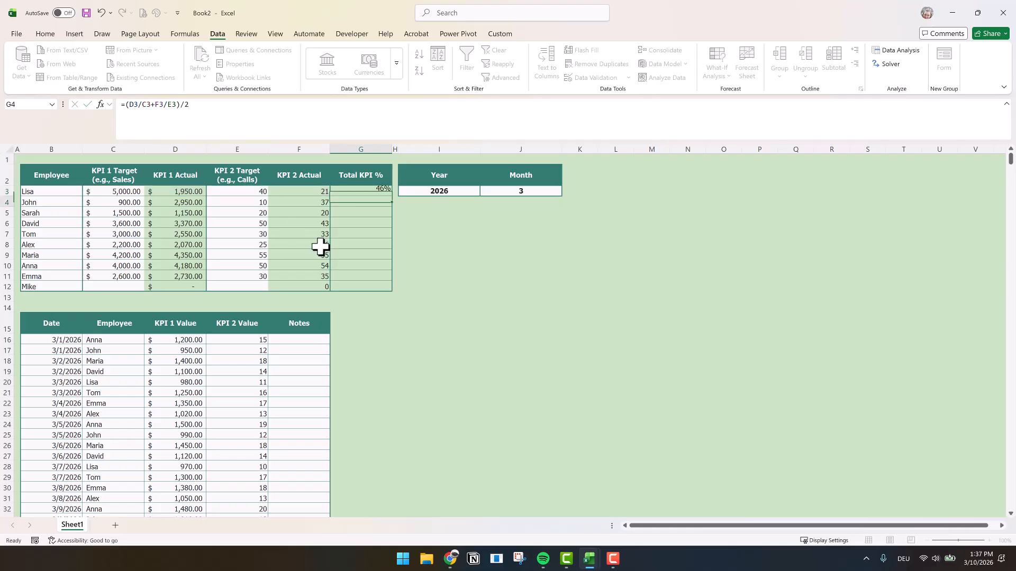
Show G3's percentage with one decimal place and fill its formula down to G12 without formatting.
{"action": "left_click", "coordinate": [379, 193]}
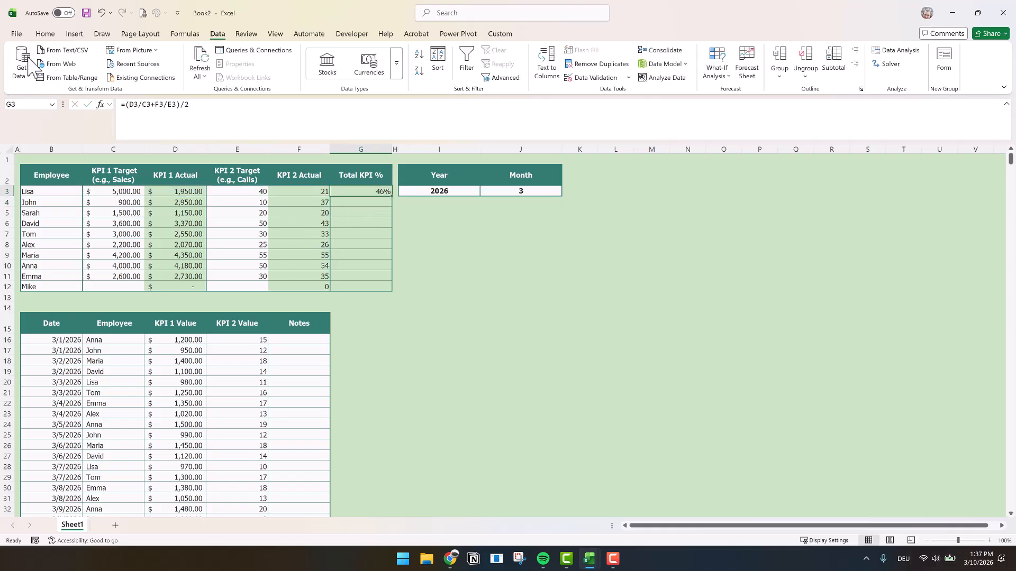
{"action": "scroll", "coordinate": [453, 66], "scroll_direction": "up", "scroll_amount": 5}
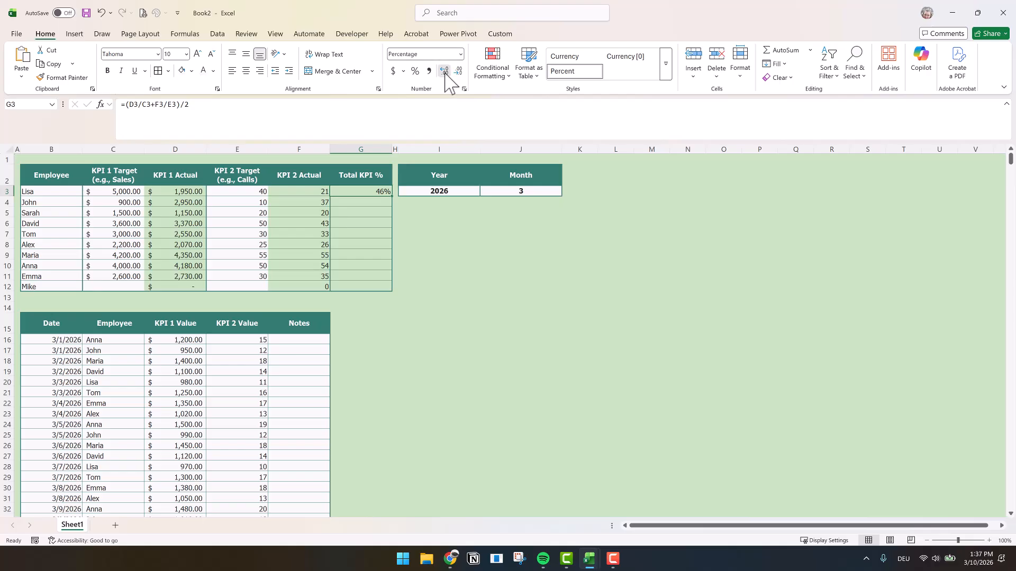
{"action": "left_click_drag", "start_coordinate": [392, 196], "coordinate": [385, 290]}
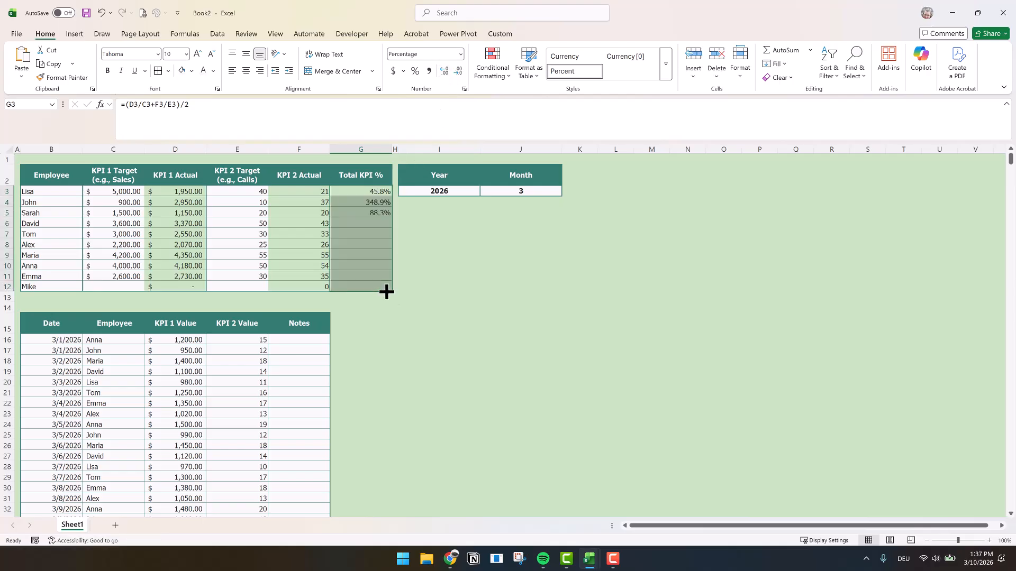
{"action": "left_click", "coordinate": [398, 298]}
{"action": "left_click", "coordinate": [423, 333]}
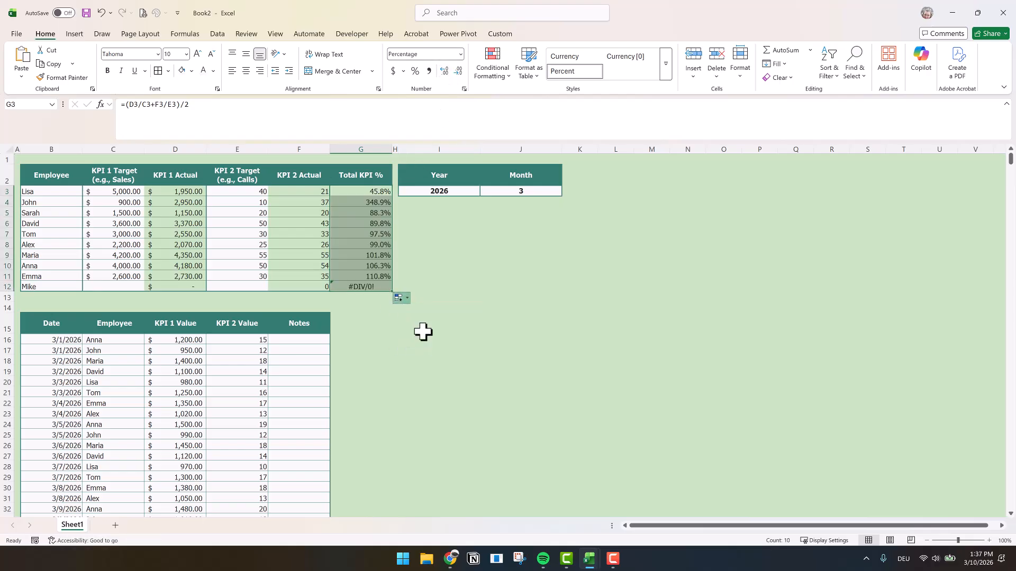
{"action": "left_click", "coordinate": [373, 191]}
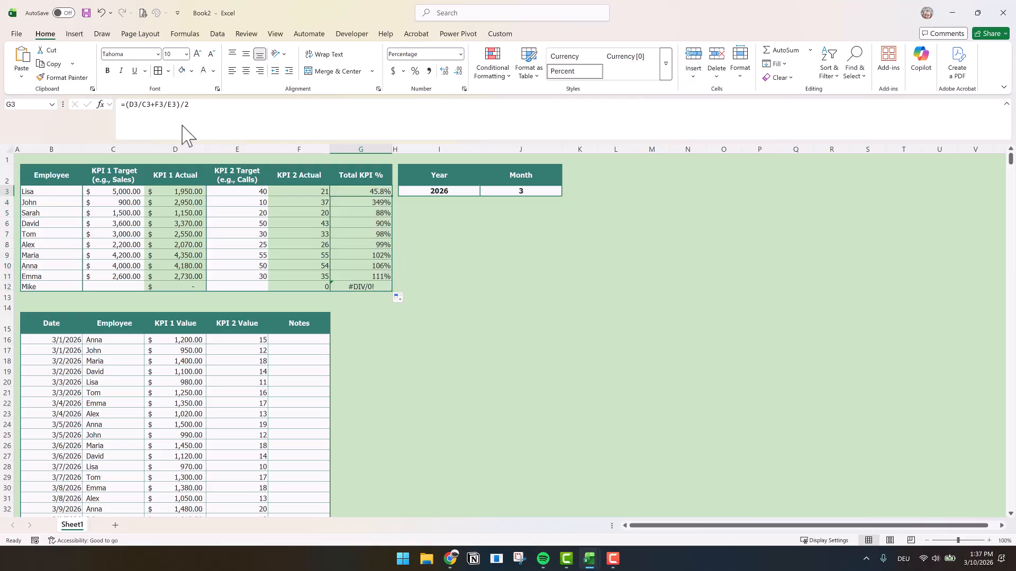
Wrap G3's Total KPI % formula in IFERROR with an empty-text fallback, giving =IFERROR((D3/C3+F3/E3)/2,"").
{"action": "left_click", "coordinate": [126, 104]}
{"action": "type", "text": "IF"}
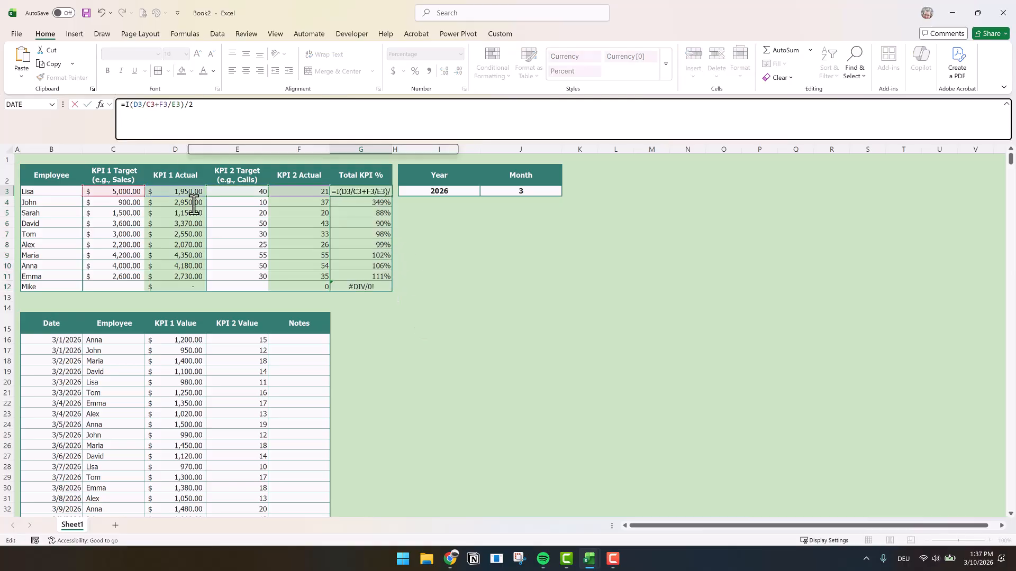
{"action": "key", "text": "Down"}
{"action": "key", "text": "Tab"}
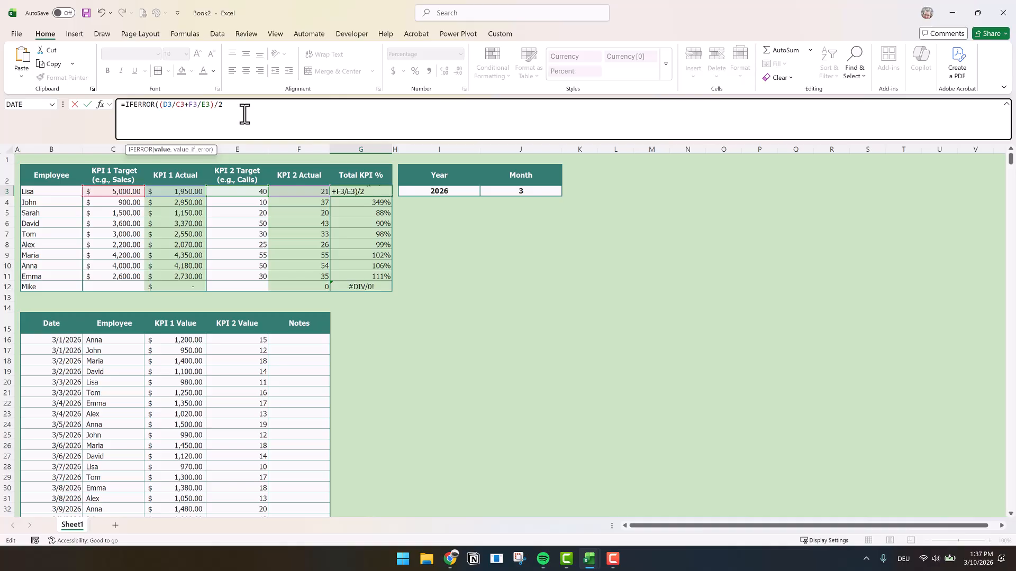
{"action": "type", "text": ",\"\")"}
{"action": "key", "text": "Return"}
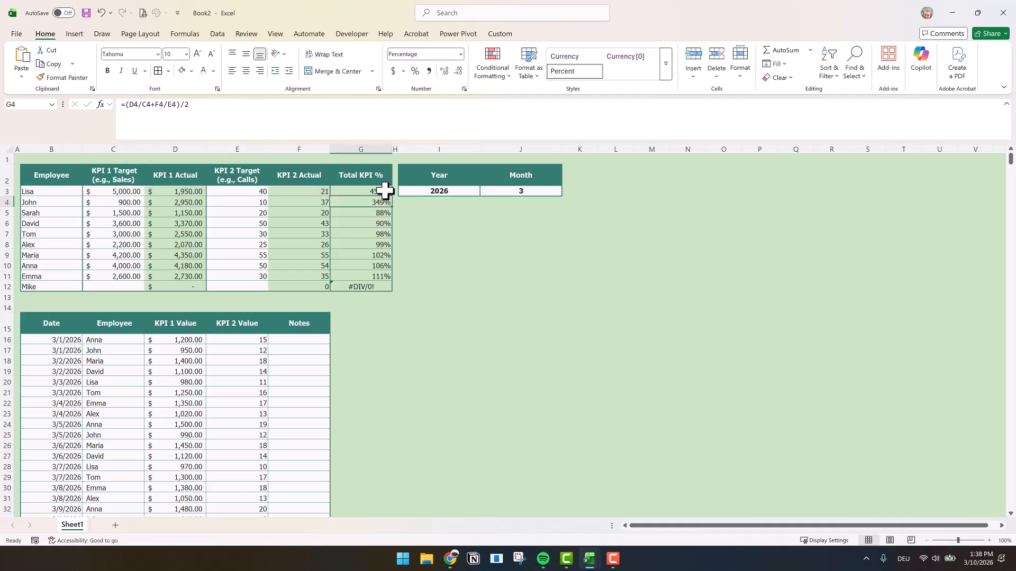
Fill the IFERROR formula from G3 down to G12 without formatting.
{"action": "left_click_drag", "start_coordinate": [392, 195], "coordinate": [392, 292]}
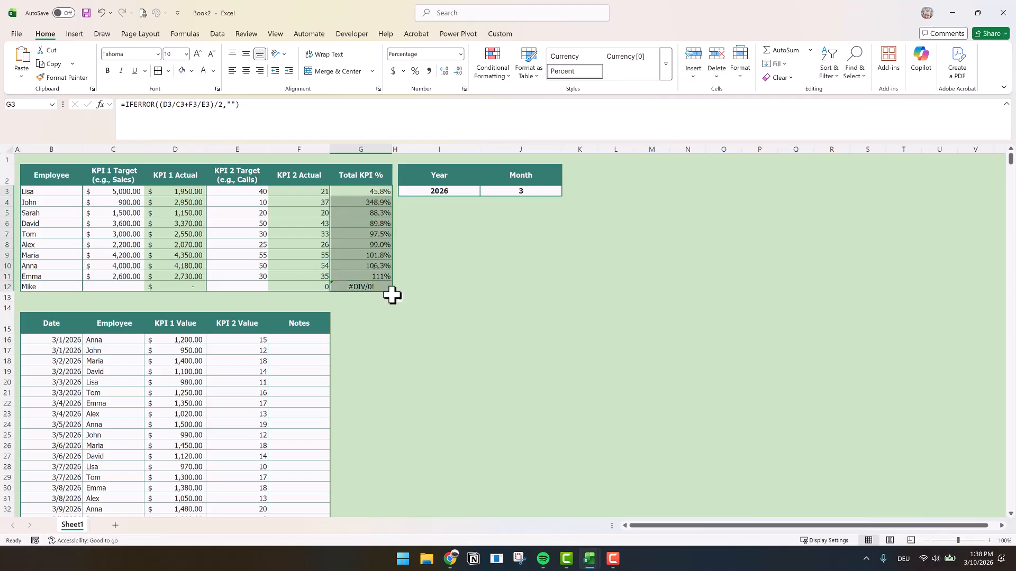
{"action": "left_click", "coordinate": [399, 299]}
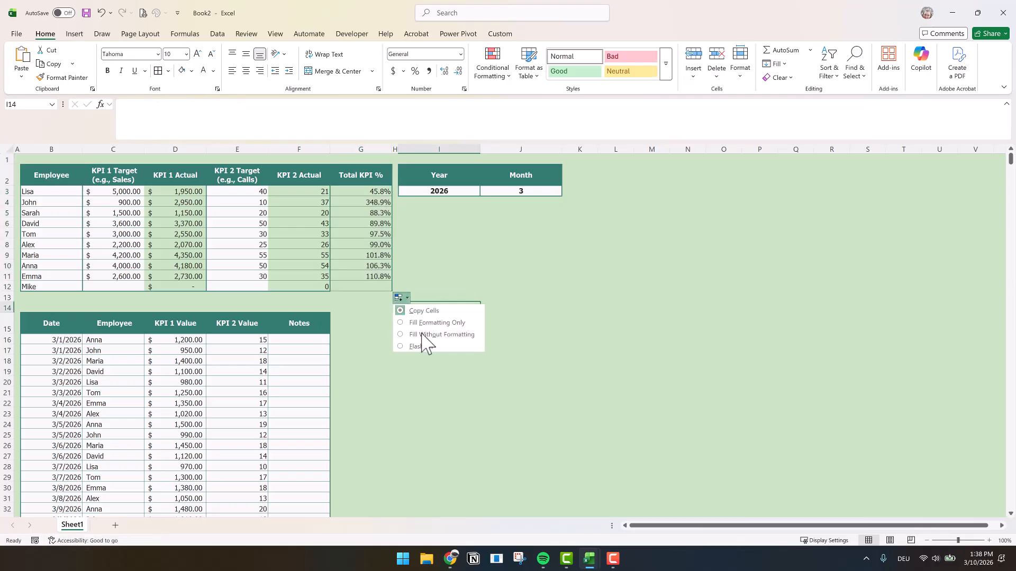
{"action": "left_click", "coordinate": [424, 341]}
{"action": "left_click", "coordinate": [389, 350]}
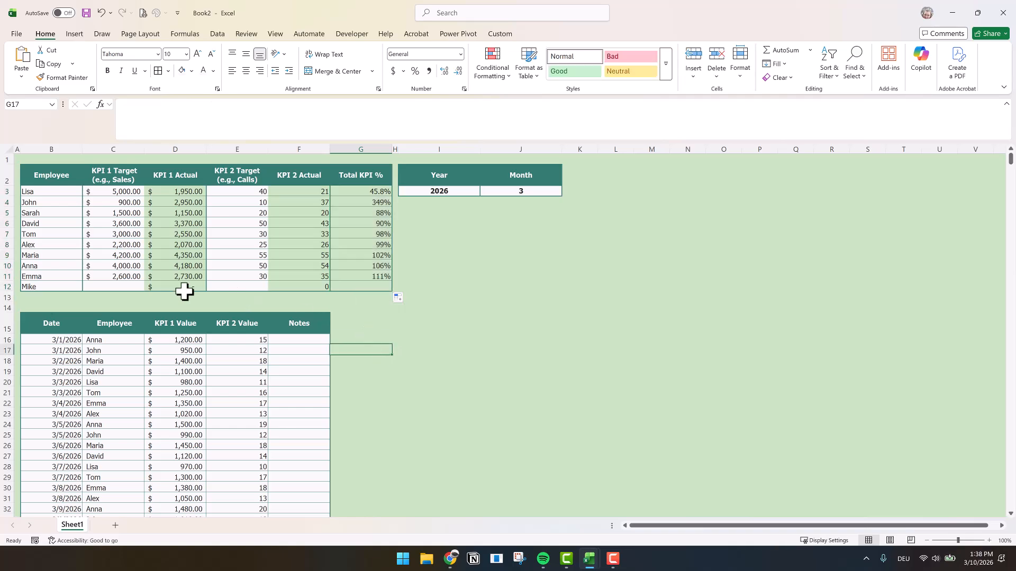
Enter =SUM(C3:C12) in C13 as the KPI 1 Target total.
{"action": "left_click", "coordinate": [126, 297]}
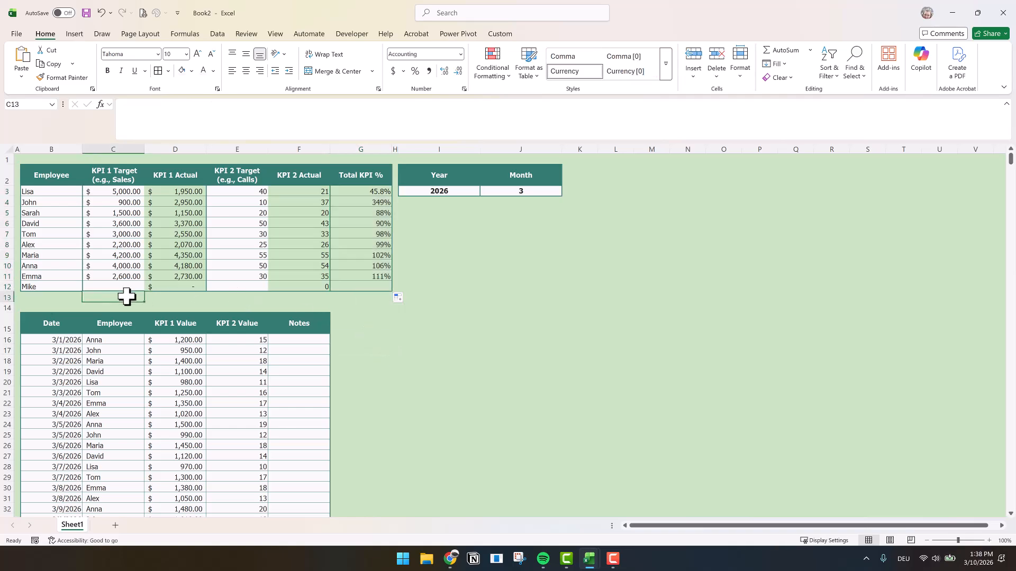
{"action": "type", "text": "=Sum("}
{"action": "left_click_drag", "start_coordinate": [114, 193], "coordinate": [119, 281]}
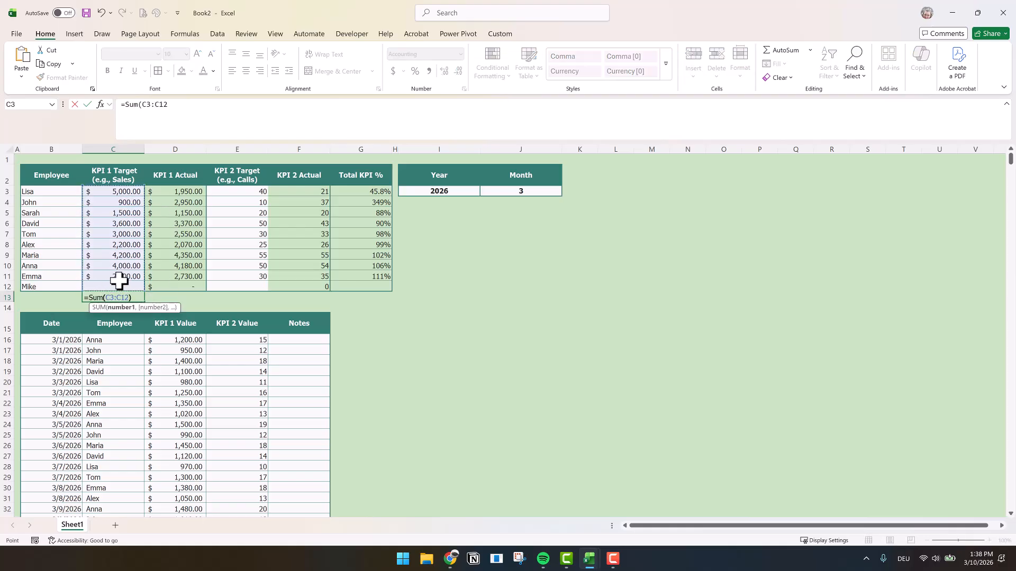
{"action": "key", "text": "Return"}
Fill the sum formula from C13 across to G13 without formatting.
{"action": "left_click", "coordinate": [129, 297]}
{"action": "left_click_drag", "start_coordinate": [364, 306], "coordinate": [392, 302]}
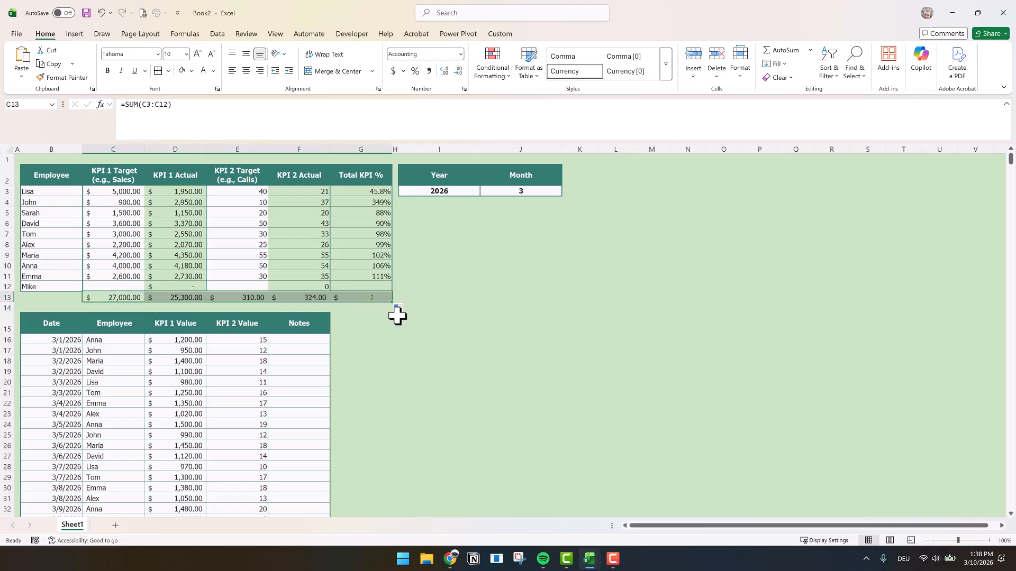
{"action": "left_click", "coordinate": [400, 309]}
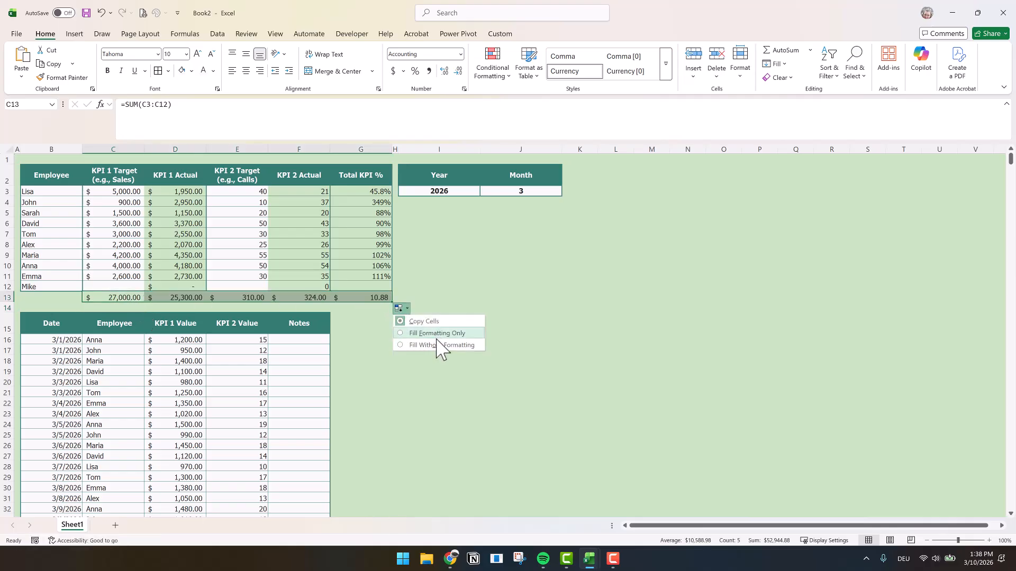
{"action": "left_click", "coordinate": [430, 345]}
Change G13's formula to =AVERAGE(G3:G12) and show it as a percentage with one decimal place.
{"action": "left_click", "coordinate": [379, 297]}
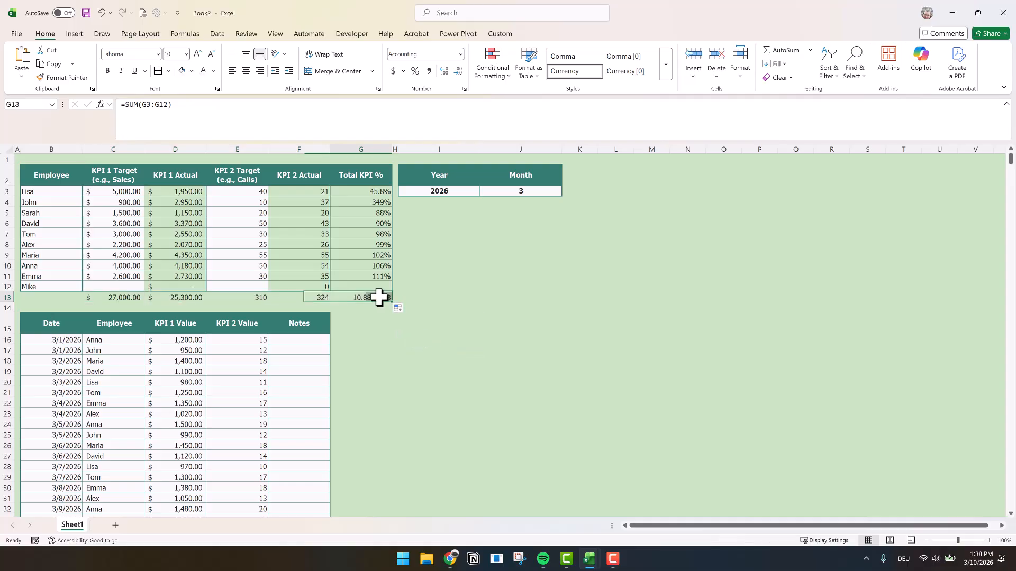
{"action": "double_click", "coordinate": [127, 104]}
{"action": "type", "text": "Average"}
{"action": "left_click", "coordinate": [88, 105]}
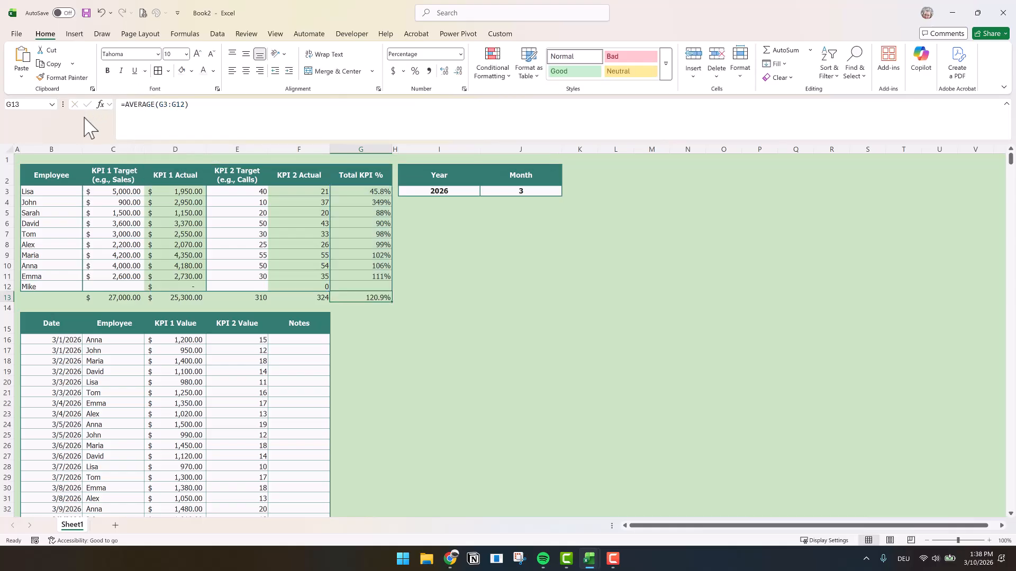
Make the totals in C13:G13 bold.
{"action": "left_click_drag", "start_coordinate": [121, 298], "coordinate": [370, 297]}
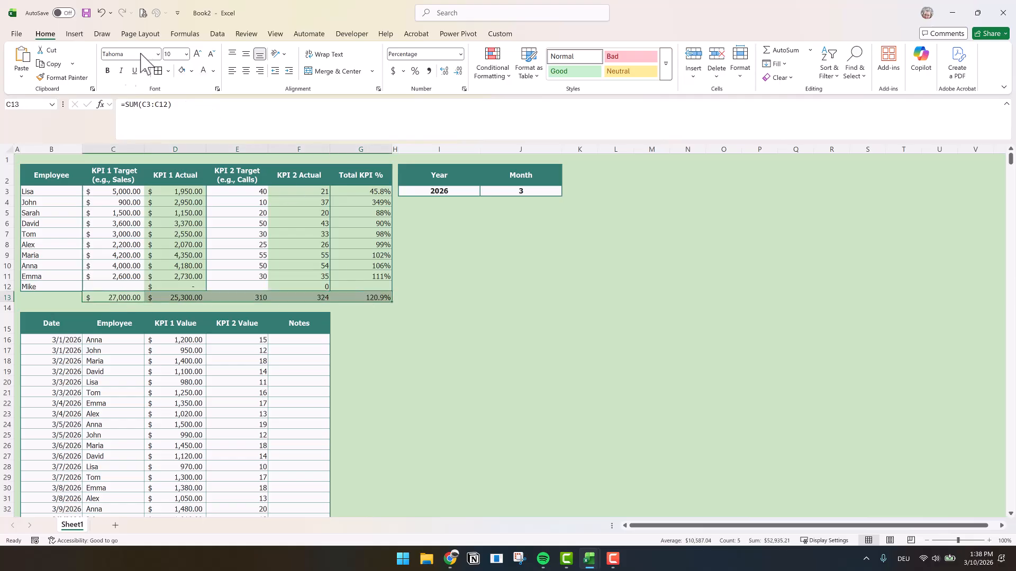
{"action": "left_click", "coordinate": [107, 71]}
{"action": "left_click", "coordinate": [453, 320]}
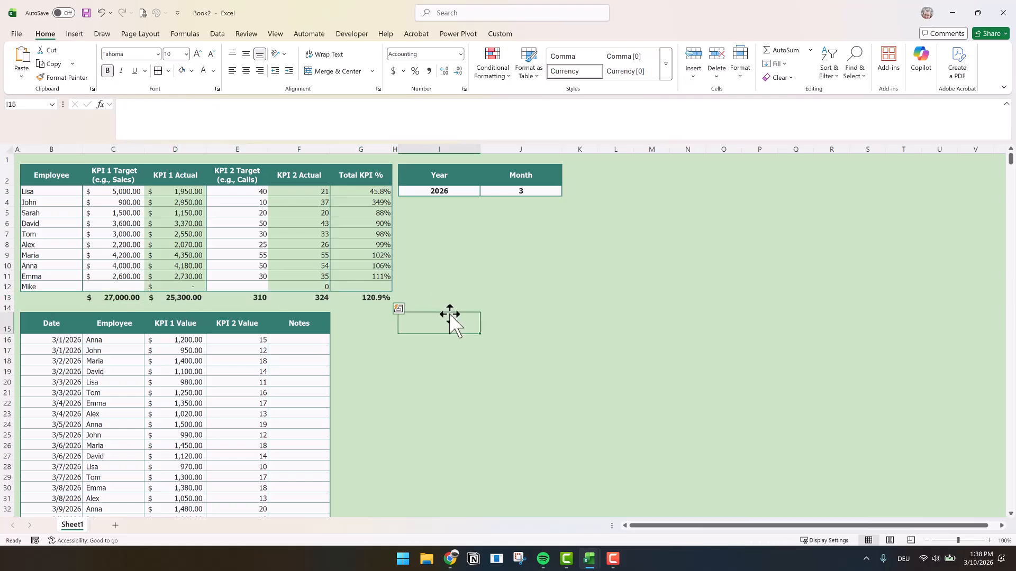
Start a new 3-Color Scale conditional formatting rule for G3:G12 with minimum, midpoint and maximum all of type Number.
{"action": "left_click_drag", "start_coordinate": [357, 194], "coordinate": [352, 285]}
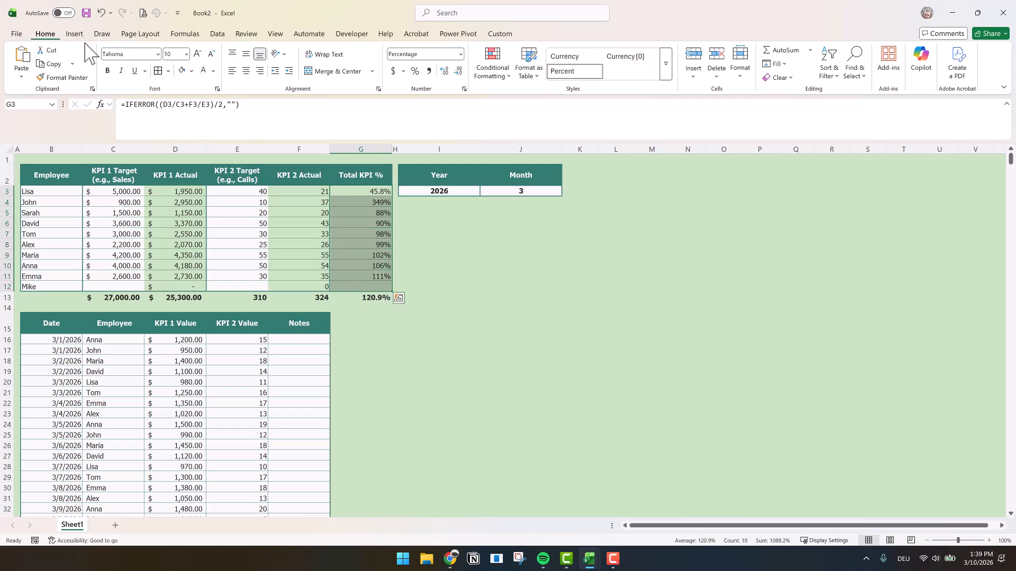
{"action": "left_click", "coordinate": [512, 77]}
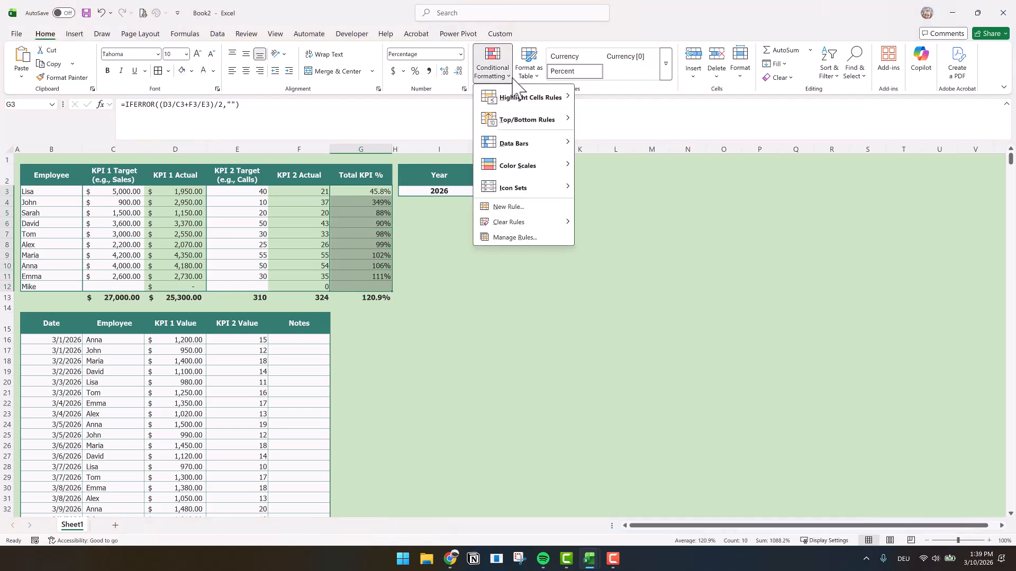
{"action": "left_click", "coordinate": [516, 207]}
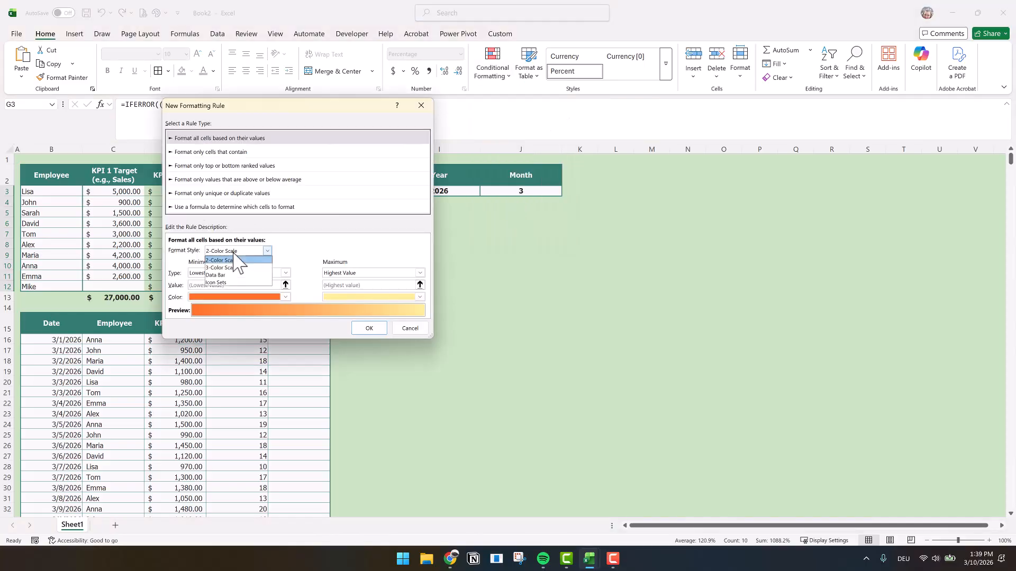
{"action": "left_click", "coordinate": [259, 273]}
{"action": "left_click", "coordinate": [211, 289]}
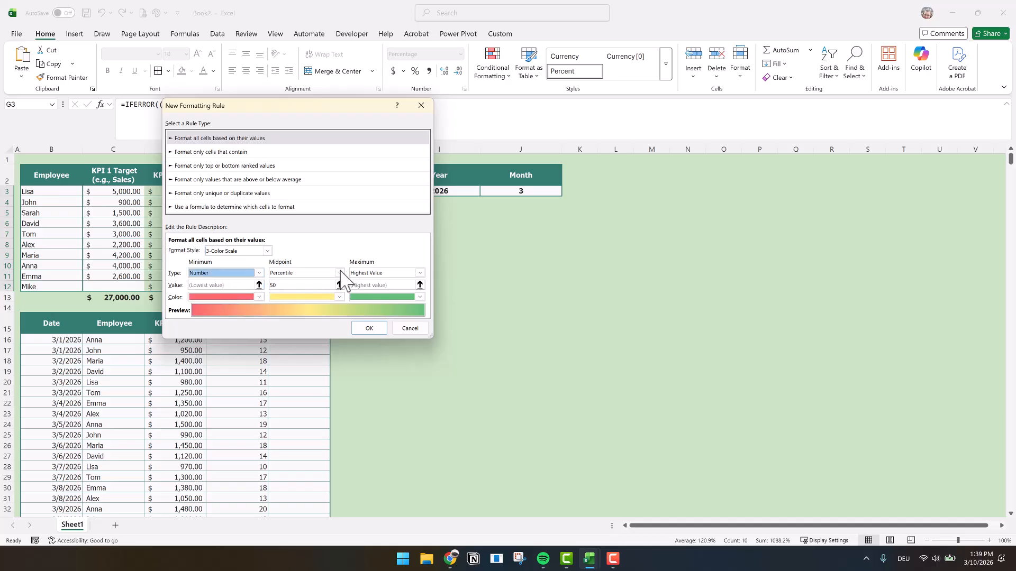
{"action": "left_click", "coordinate": [339, 272]}
{"action": "left_click", "coordinate": [312, 282]}
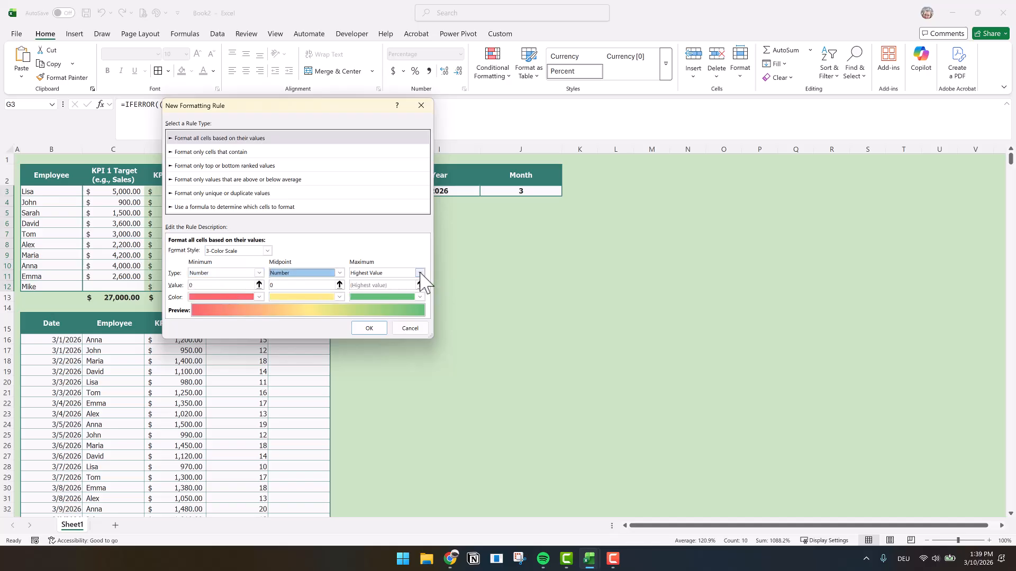
{"action": "left_click", "coordinate": [420, 273]}
{"action": "left_click", "coordinate": [388, 290]}
Set the color scale to light red for the minimum, light yellow for the midpoint and light green for the maximum.
{"action": "left_click", "coordinate": [258, 297]}
{"action": "left_click", "coordinate": [312, 329]}
{"action": "left_click", "coordinate": [339, 297]}
{"action": "left_click", "coordinate": [375, 339]}
{"action": "left_click", "coordinate": [420, 297]}
{"action": "left_click", "coordinate": [495, 333]}
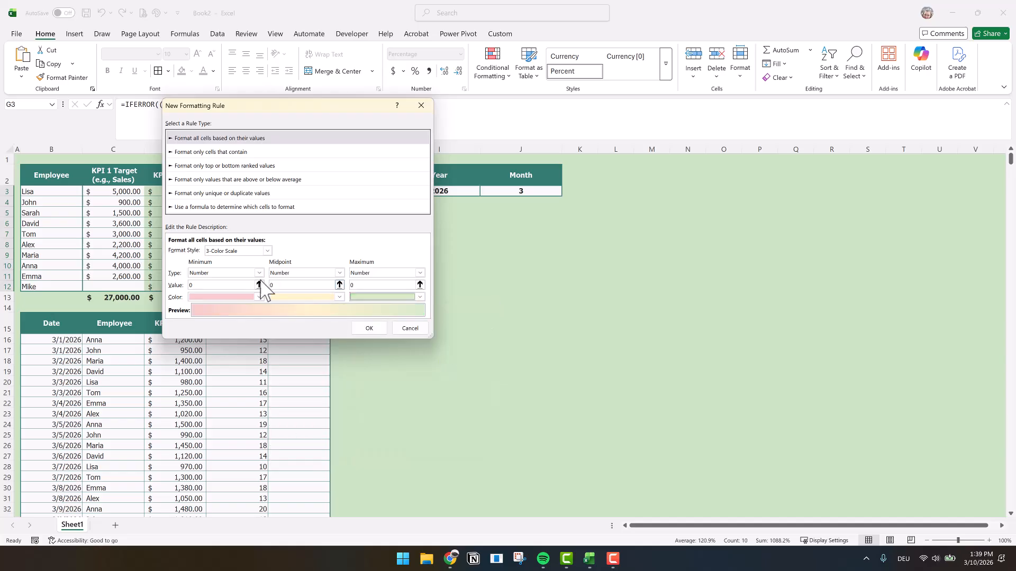
Set the color scale's minimum value to 0.5 and midpoint to 0.8, and apply the rule.
{"action": "left_click", "coordinate": [247, 284]}
{"action": "type", "text": ".5"}
{"action": "left_click", "coordinate": [295, 287]}
{"action": "type", "text": ".8"}
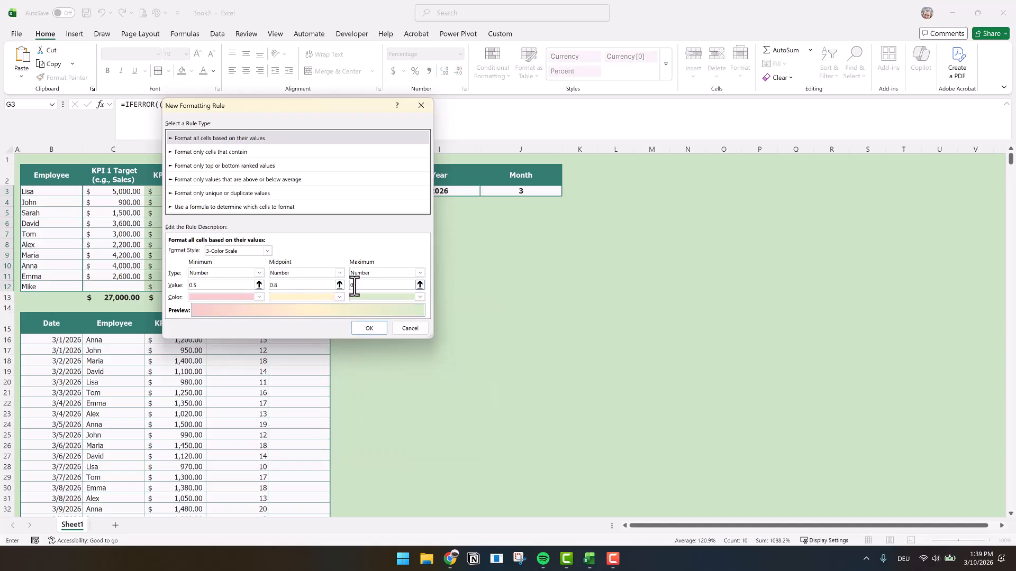
{"action": "left_click", "coordinate": [369, 328]}
{"action": "left_click", "coordinate": [464, 275]}
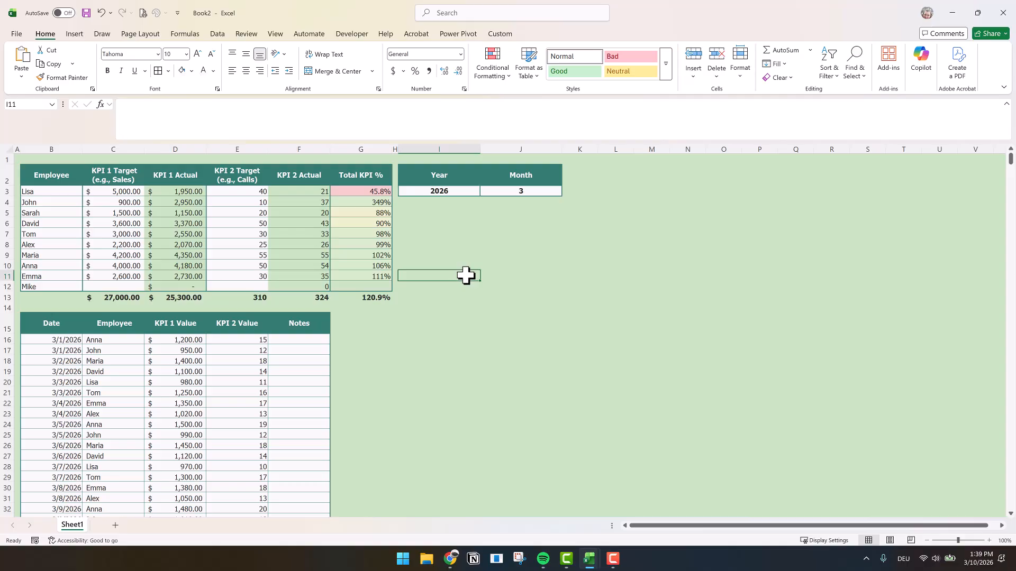
Insert a clustered bar chart of the employee names in B3:B12 and the Total KPI % values in G3:G12.
{"action": "left_click_drag", "start_coordinate": [66, 192], "coordinate": [47, 287]}
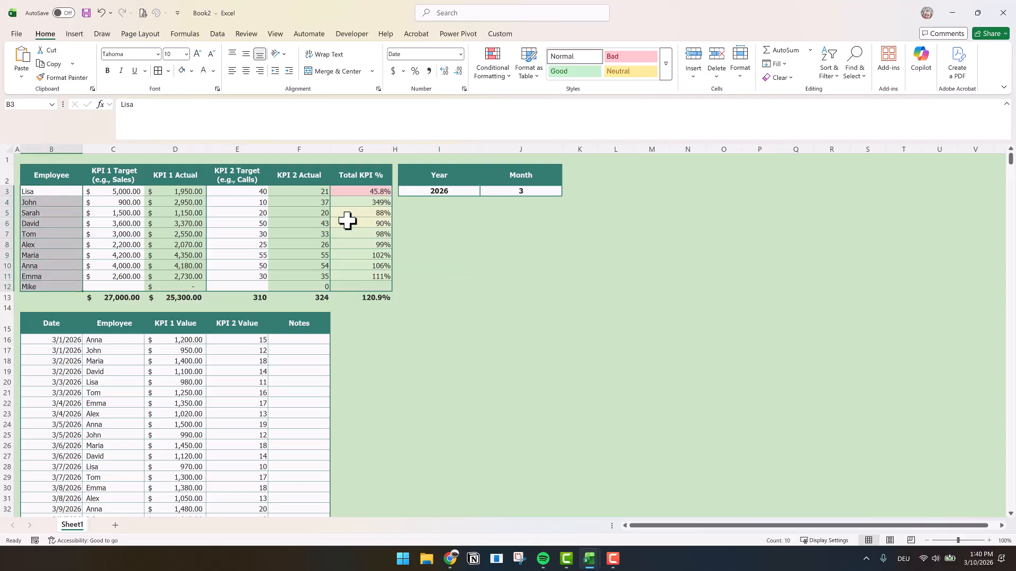
{"action": "left_click_drag", "start_coordinate": [362, 190], "coordinate": [362, 287]}
{"action": "left_click", "coordinate": [74, 34]}
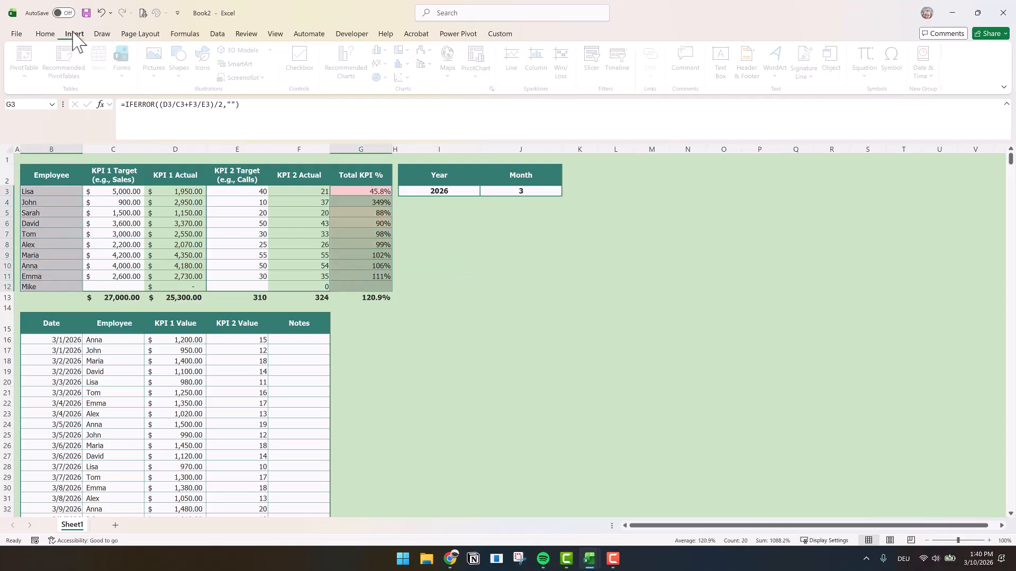
{"action": "left_click", "coordinate": [349, 74]}
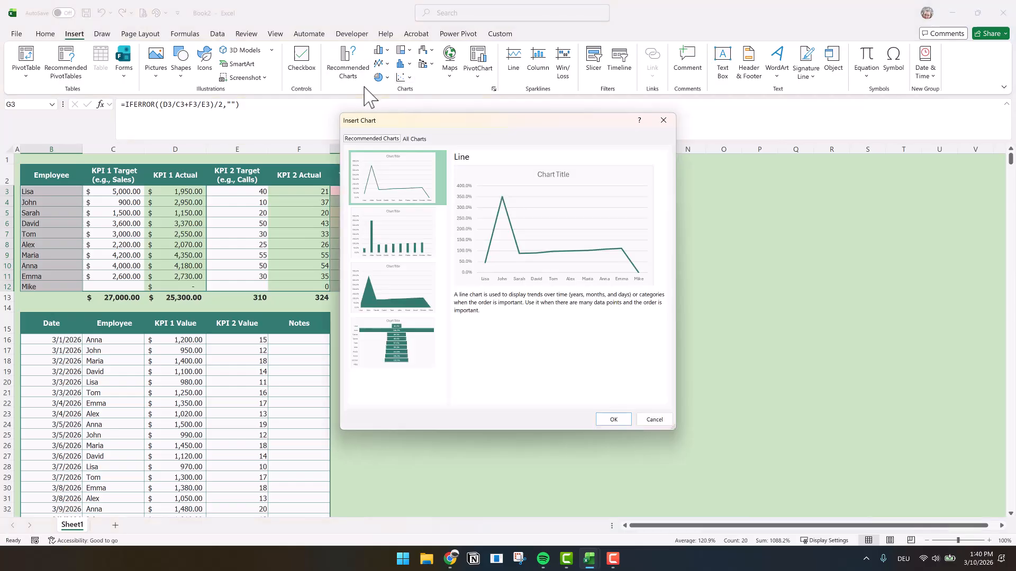
{"action": "left_click", "coordinate": [418, 139]}
{"action": "left_click", "coordinate": [370, 220]}
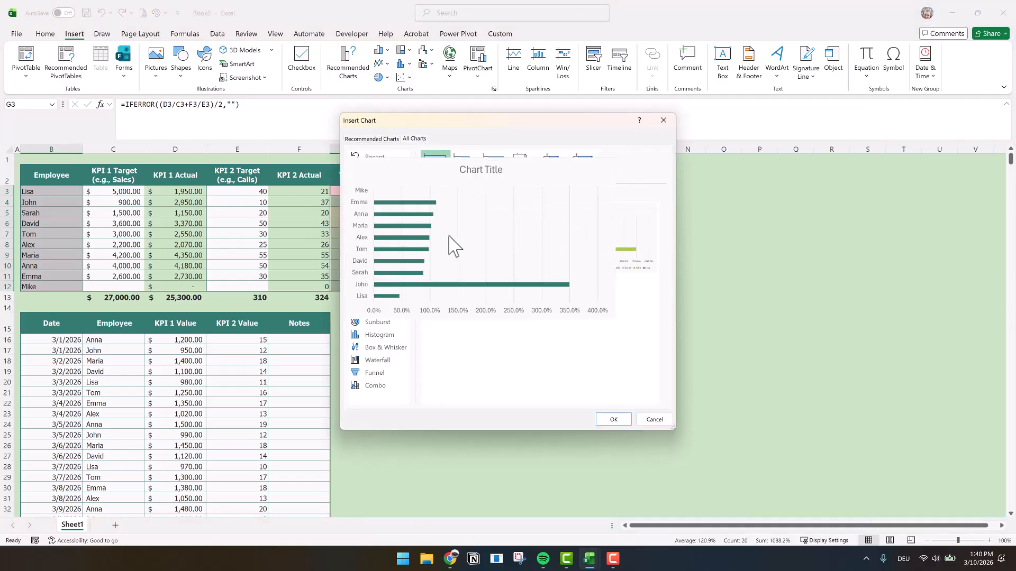
{"action": "left_click", "coordinate": [613, 419]}
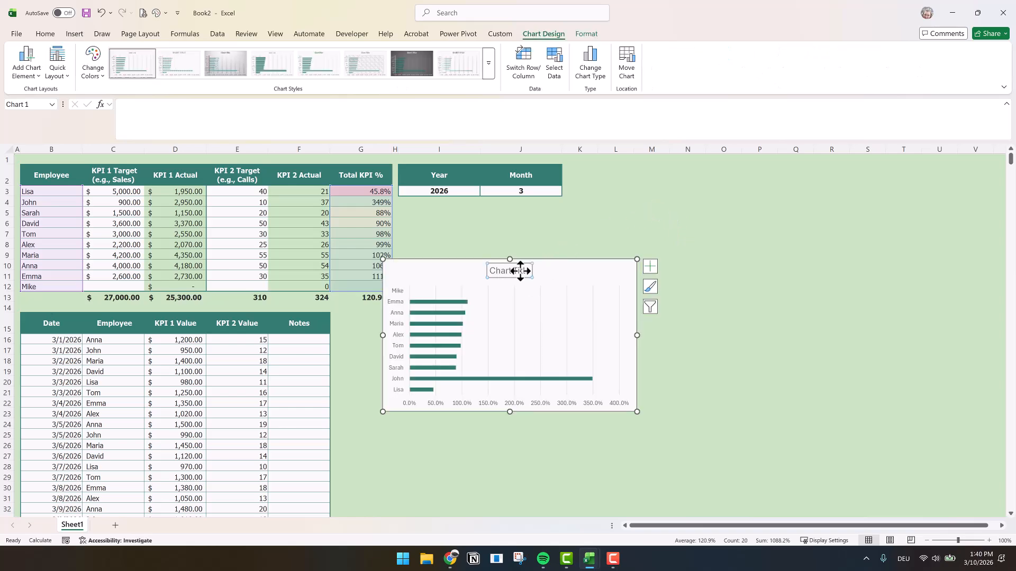
Delete the chart title and add data labels at the Inside Base position.
{"action": "left_click", "coordinate": [651, 266]}
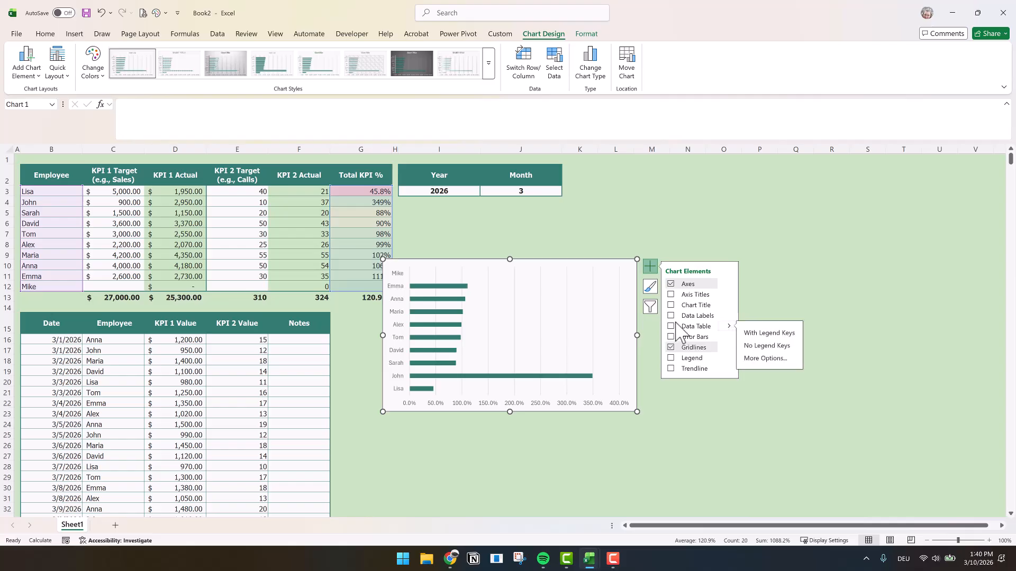
{"action": "left_click", "coordinate": [730, 316]}
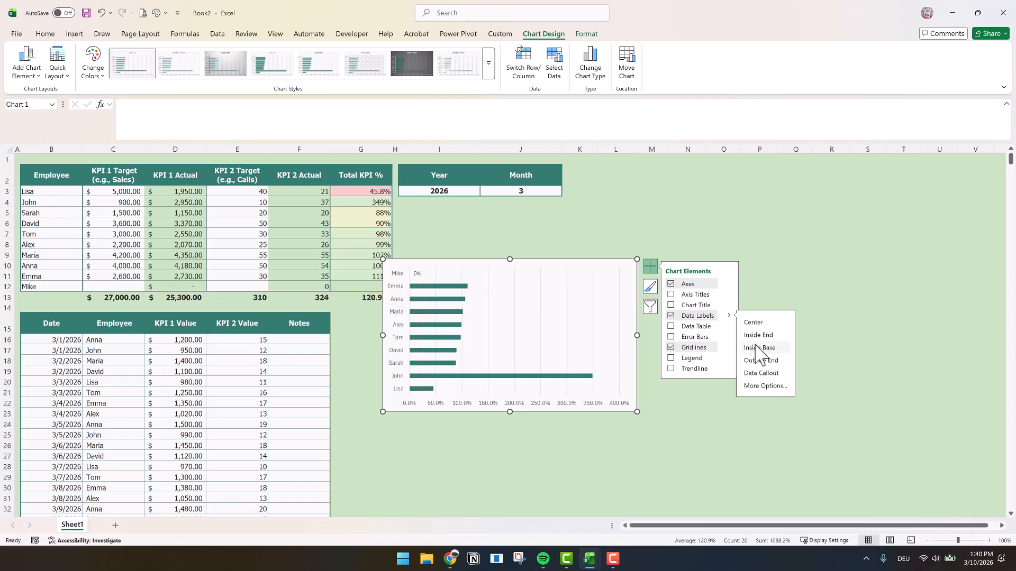
Format the bar chart's data labels as white Tahoma text in size 8.
{"action": "left_click", "coordinate": [419, 272]}
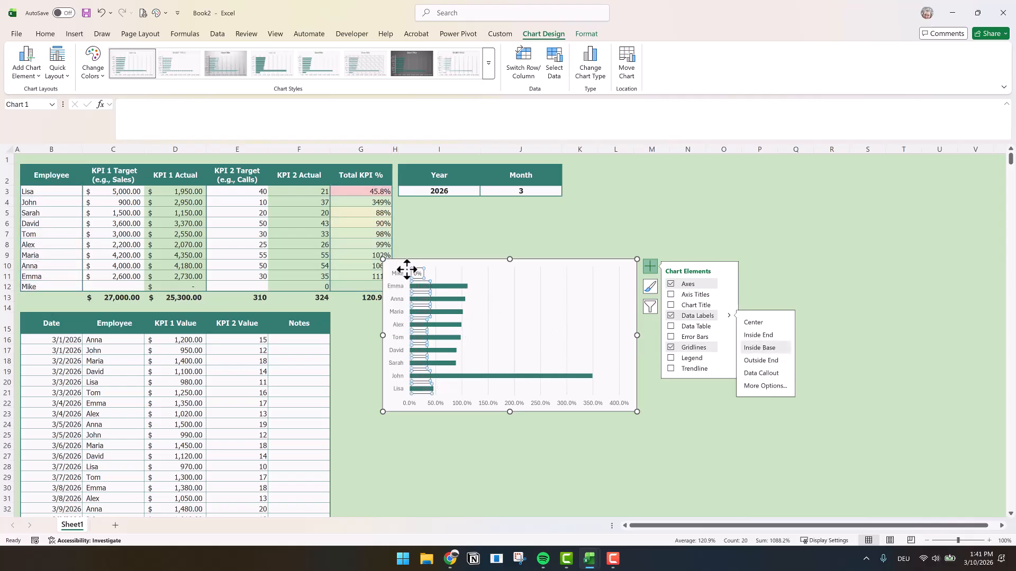
{"action": "left_click", "coordinate": [44, 35]}
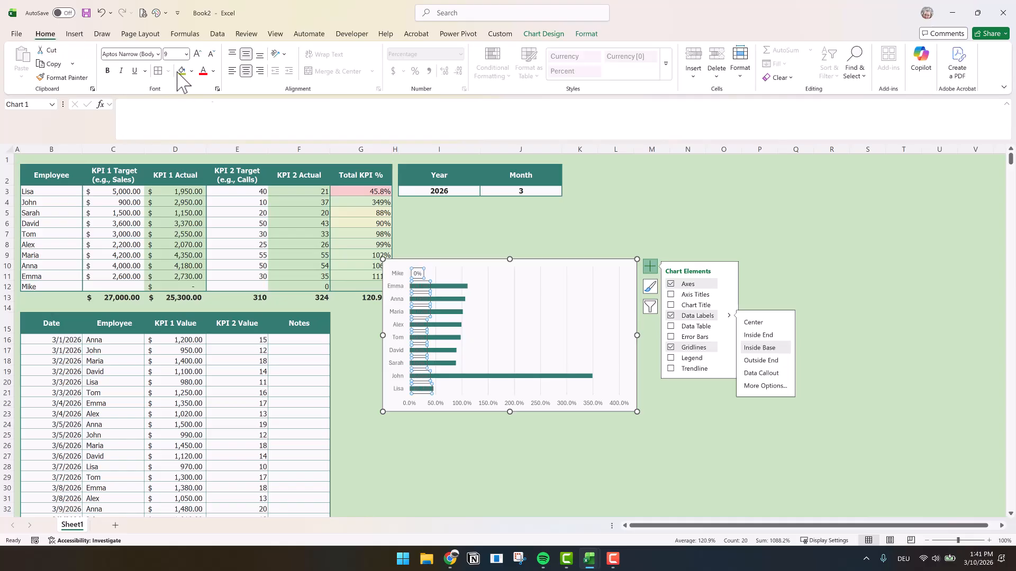
{"action": "left_click", "coordinate": [214, 72]}
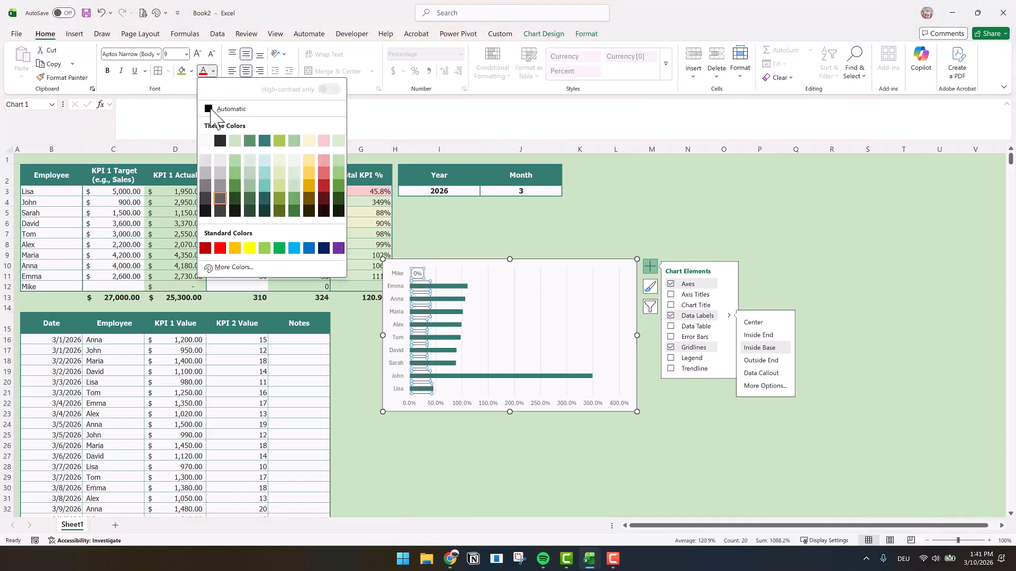
{"action": "left_click", "coordinate": [211, 142]}
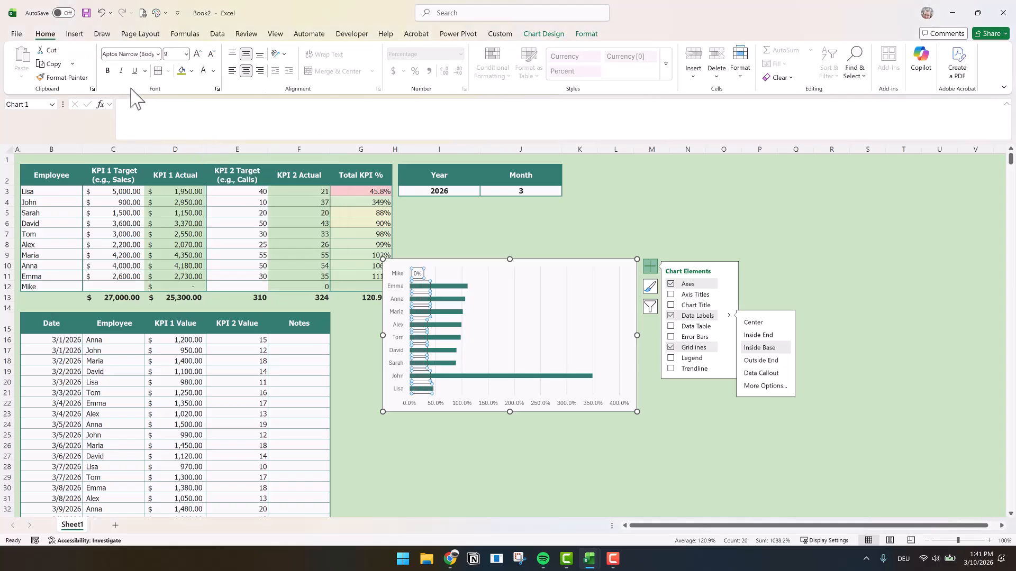
{"action": "left_click", "coordinate": [186, 54]}
{"action": "left_click", "coordinate": [177, 66]}
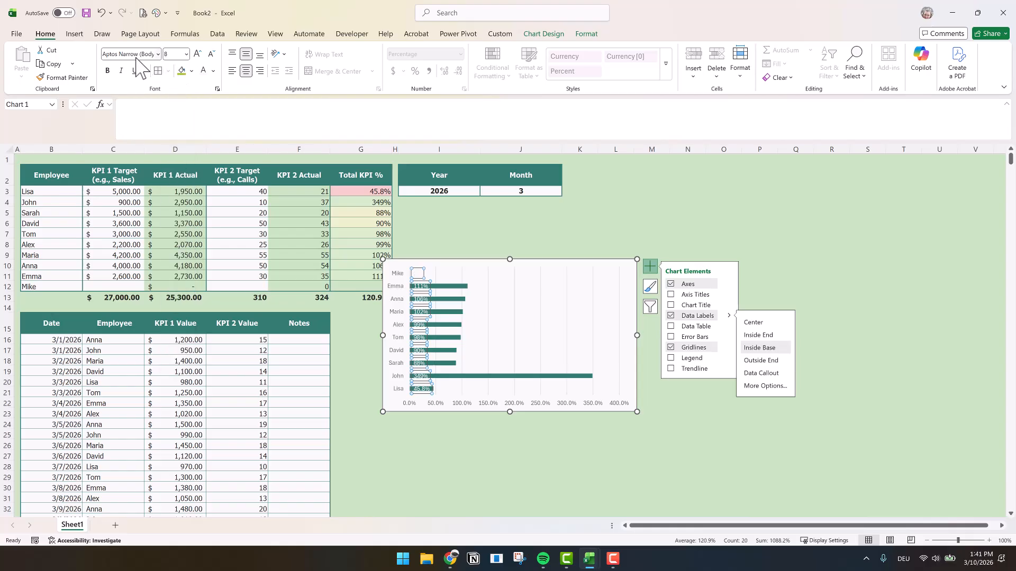
{"action": "left_click", "coordinate": [135, 54]}
{"action": "type", "text": "Tahoma"}
{"action": "key", "text": "Return"}
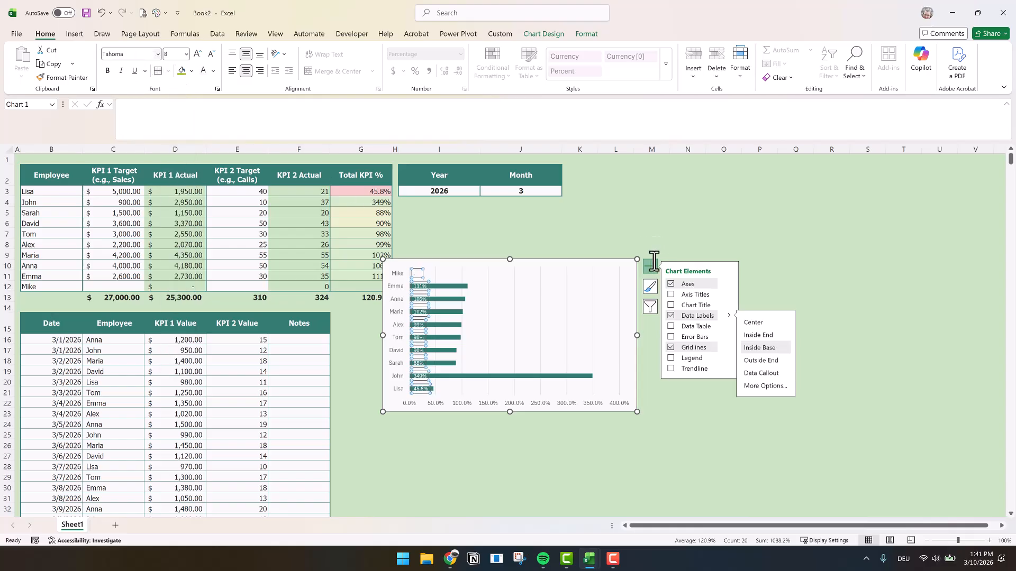
Remove the fill and the outline from the KPI bar chart's chart area.
{"action": "left_click", "coordinate": [634, 259]}
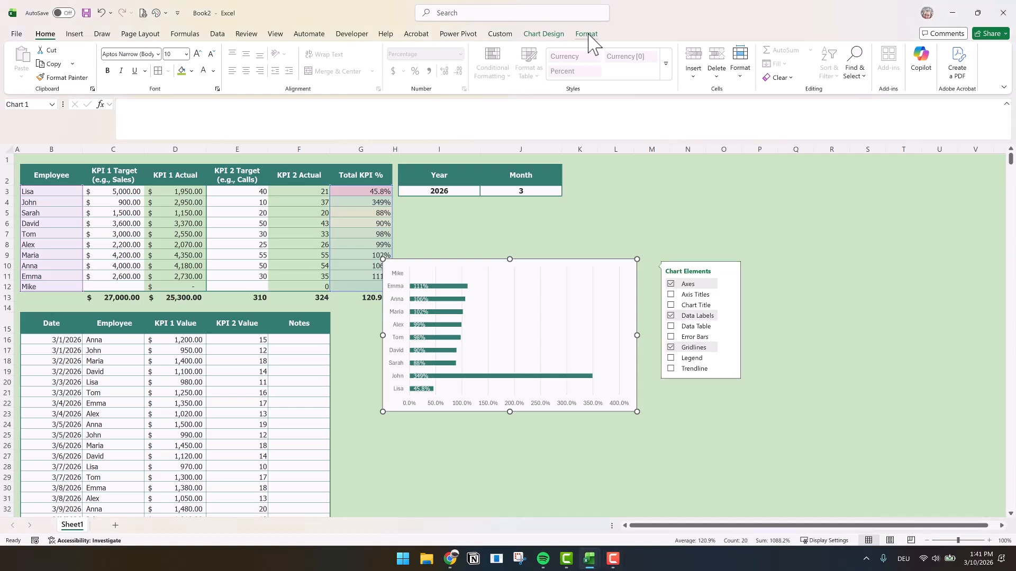
{"action": "left_click", "coordinate": [588, 35]}
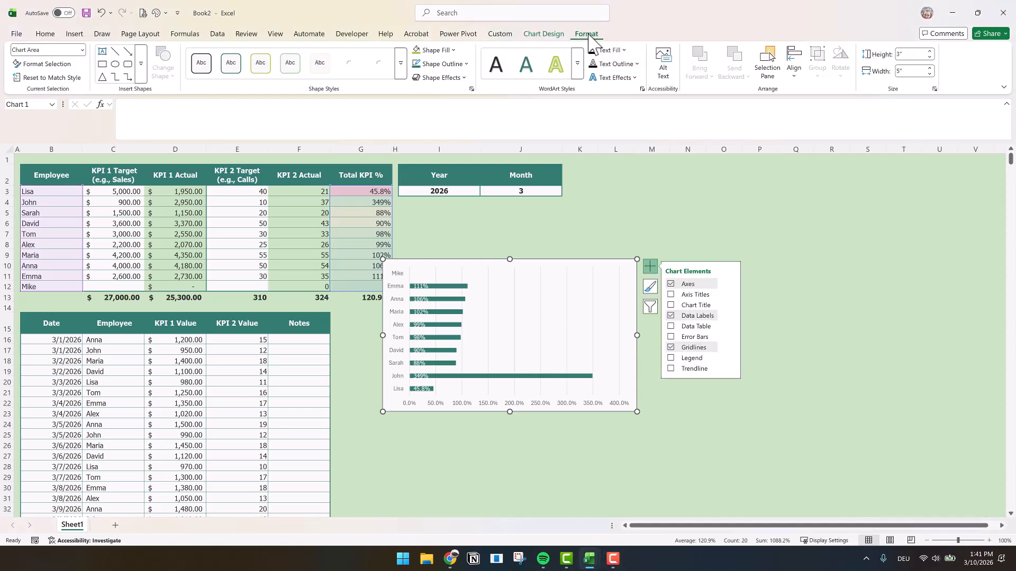
{"action": "left_click", "coordinate": [454, 50]}
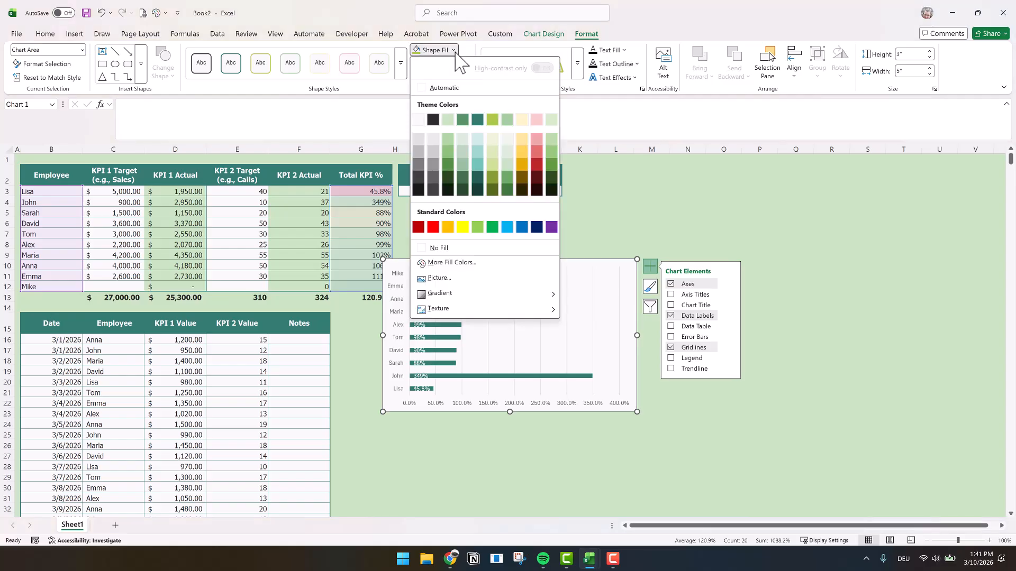
{"action": "left_click", "coordinate": [435, 247]}
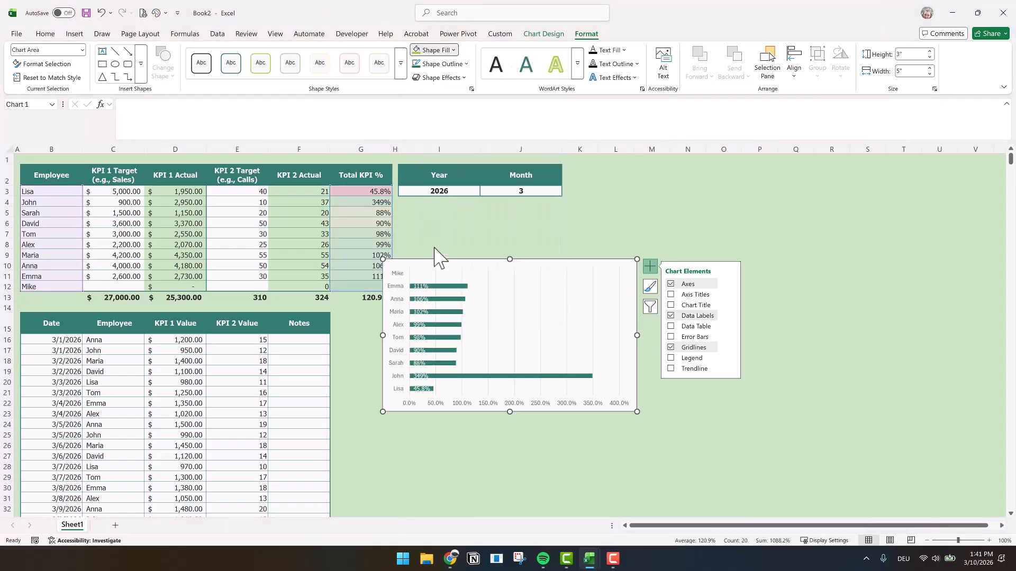
{"action": "left_click", "coordinate": [467, 65]}
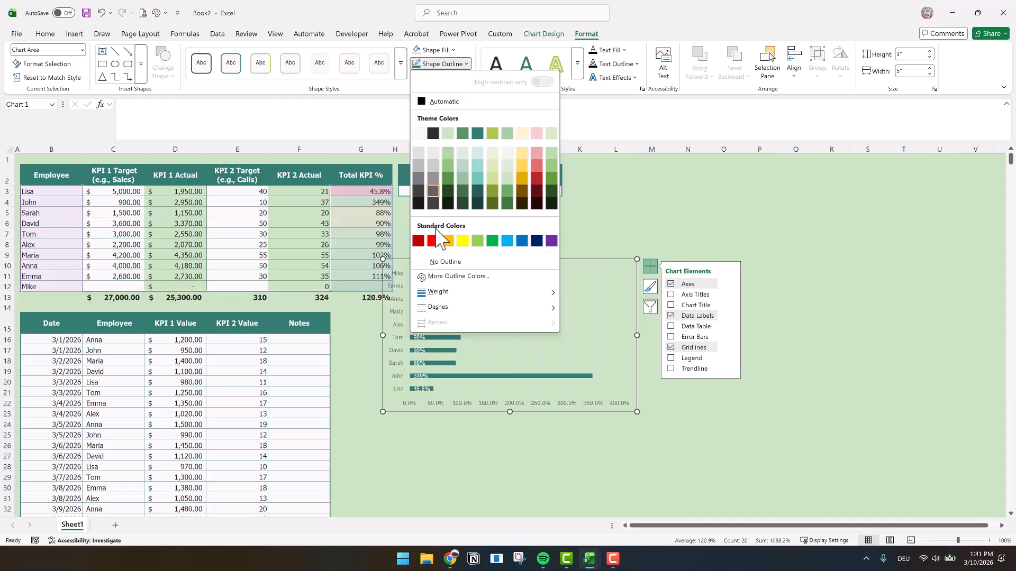
{"action": "left_click", "coordinate": [439, 262]}
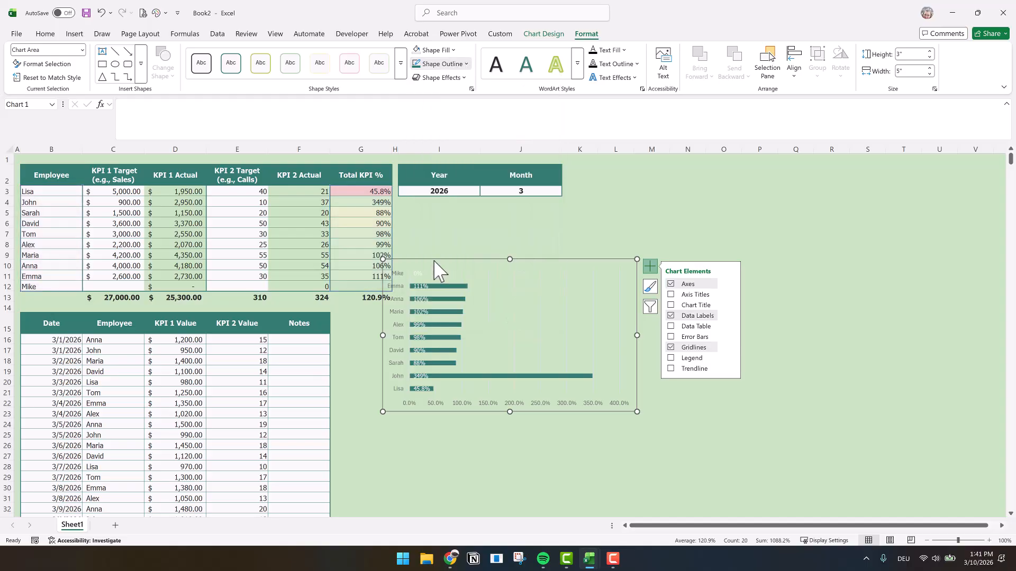
Delete the chart's horizontal percentage axis and make the data labels bold.
{"action": "left_click", "coordinate": [411, 404]}
{"action": "key", "text": "Delete"}
{"action": "left_click", "coordinate": [420, 287]}
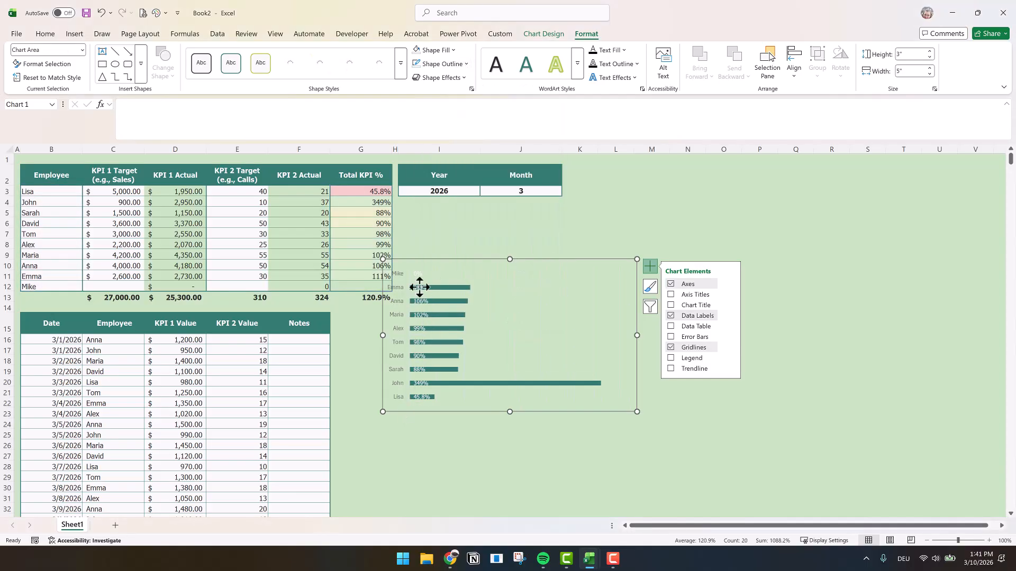
{"action": "left_click", "coordinate": [46, 34]}
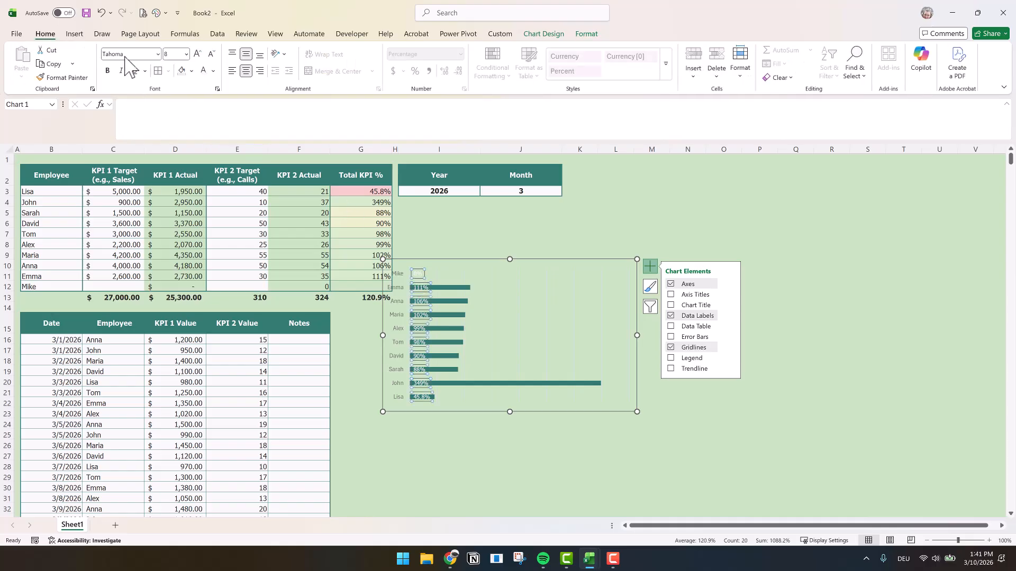
{"action": "left_click", "coordinate": [107, 70]}
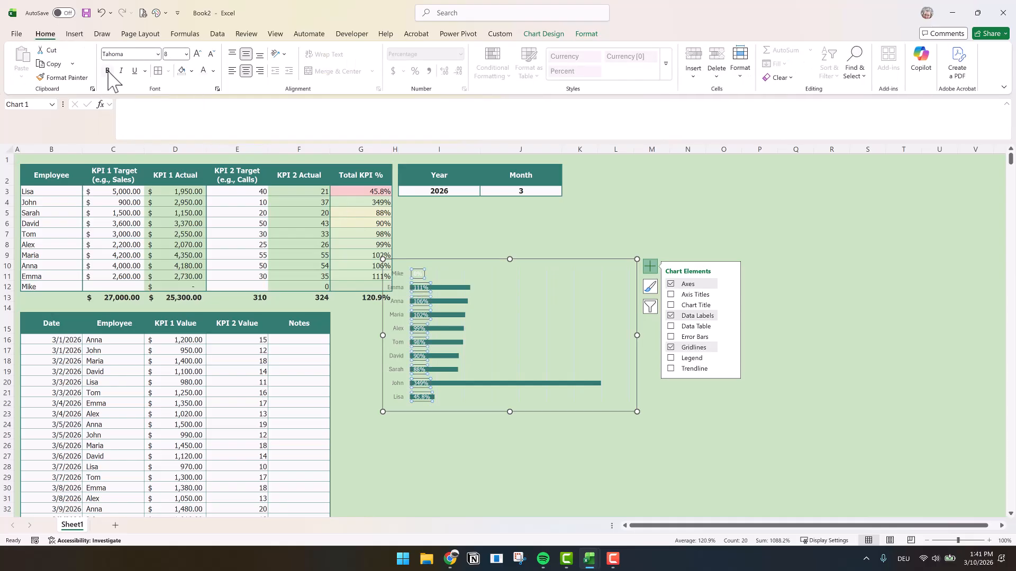
Format the chart's employee axis labels as bold black Tahoma text.
{"action": "left_click", "coordinate": [400, 318]}
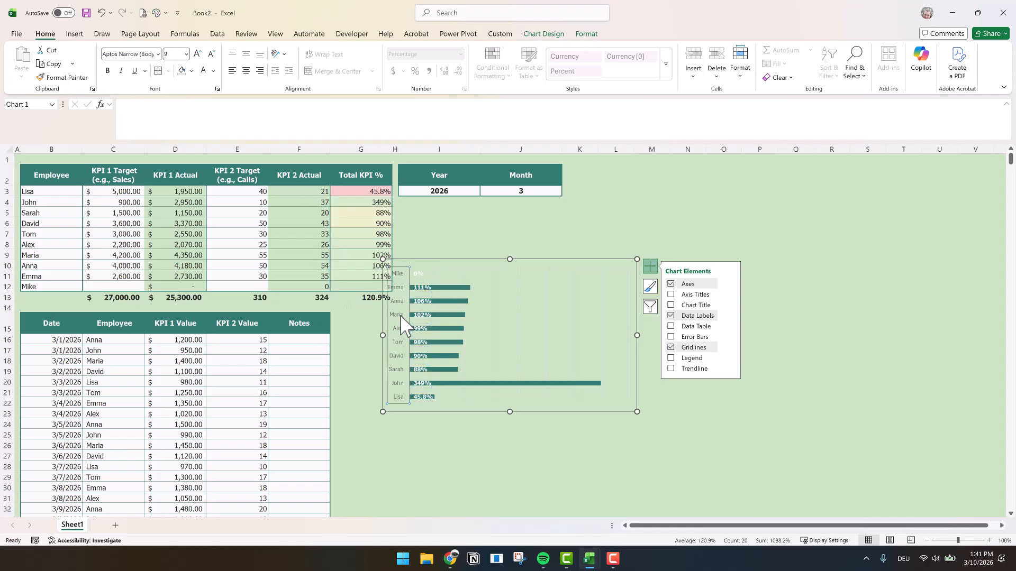
{"action": "left_click", "coordinate": [214, 71]}
{"action": "left_click", "coordinate": [204, 110]}
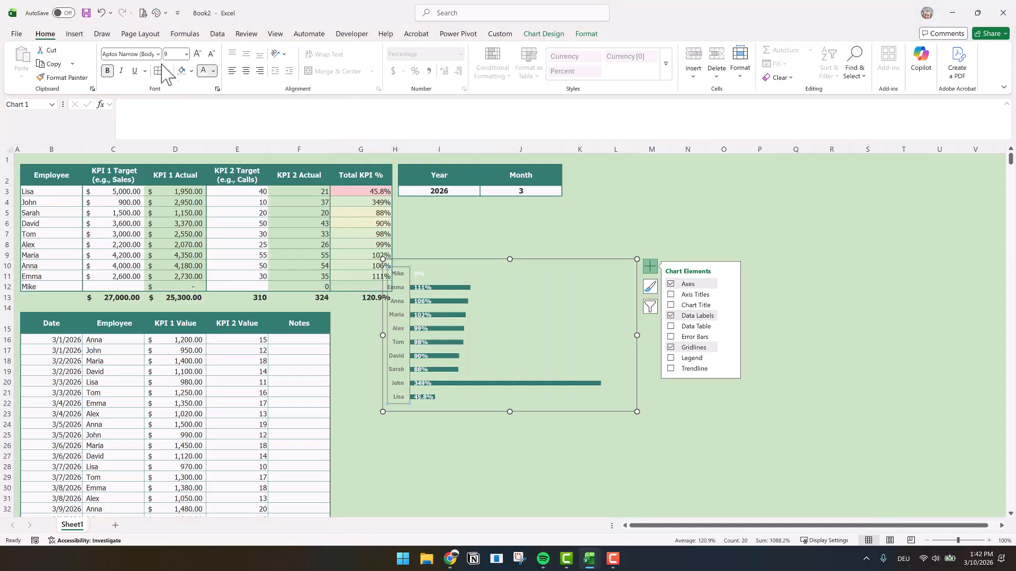
{"action": "type", "text": "Tahoma"}
{"action": "key", "text": "Return"}
Set the font size of the bar chart's data labels to 9.
{"action": "left_click", "coordinate": [421, 299]}
{"action": "left_click", "coordinate": [186, 54]}
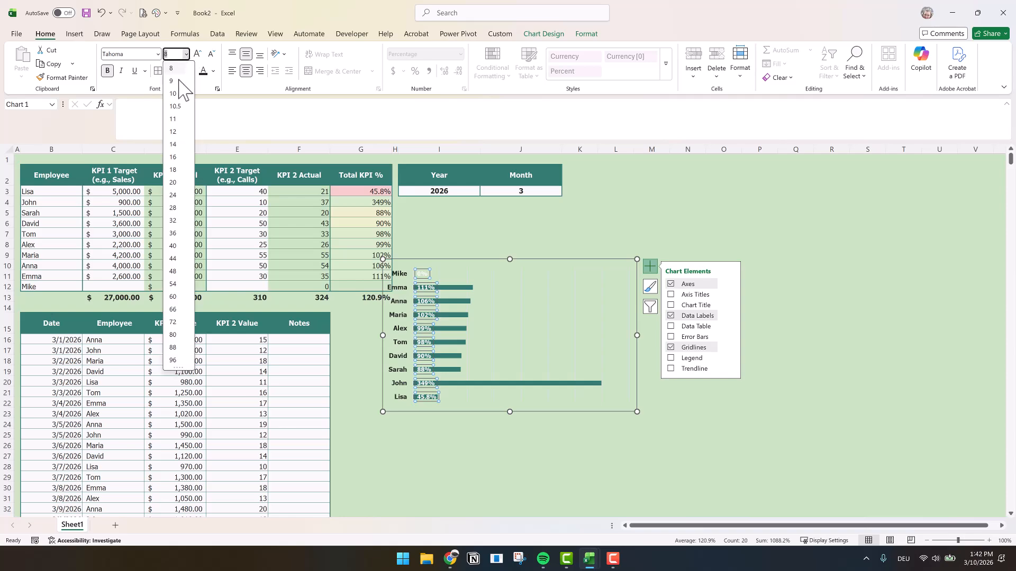
{"action": "left_click", "coordinate": [172, 80]}
Reduce the gap width of the chart's data series to make the bars thicker.
{"action": "left_click", "coordinate": [463, 301]}
{"action": "right_click", "coordinate": [464, 300]}
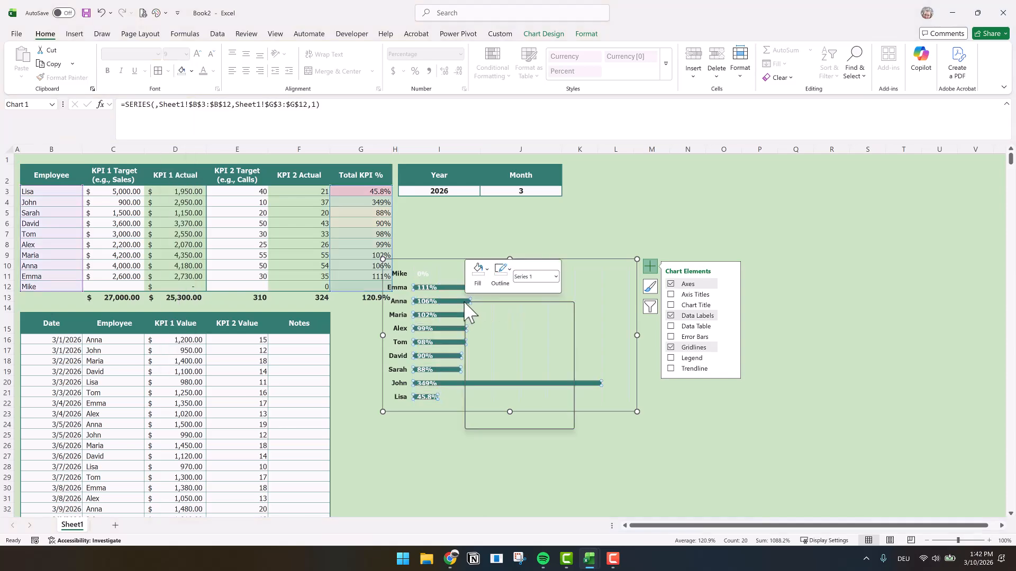
{"action": "left_click", "coordinate": [510, 420]}
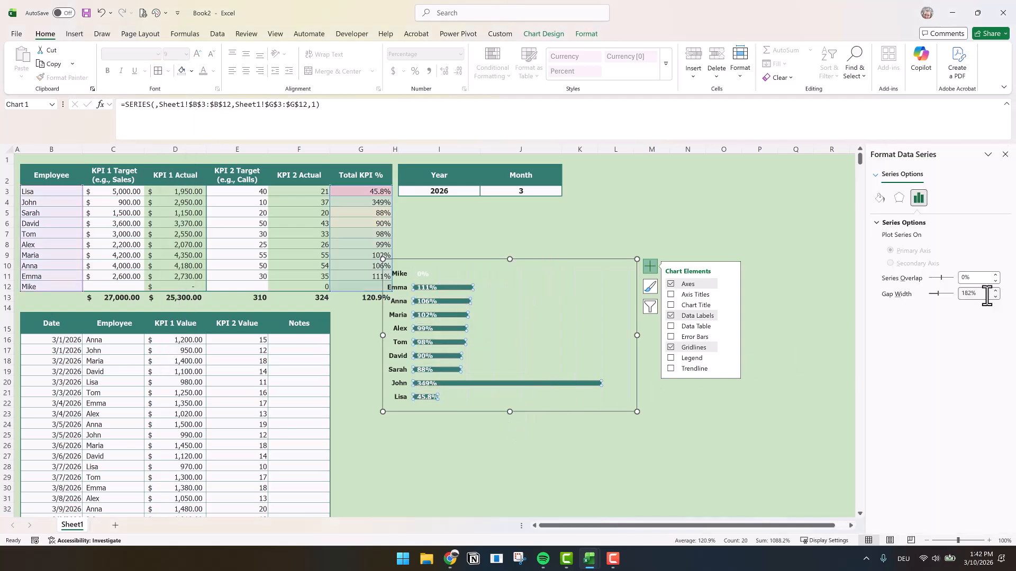
{"action": "left_click_drag", "start_coordinate": [896, 295], "coordinate": [879, 296]}
{"action": "left_click", "coordinate": [521, 340]}
{"action": "key", "text": "Escape"}
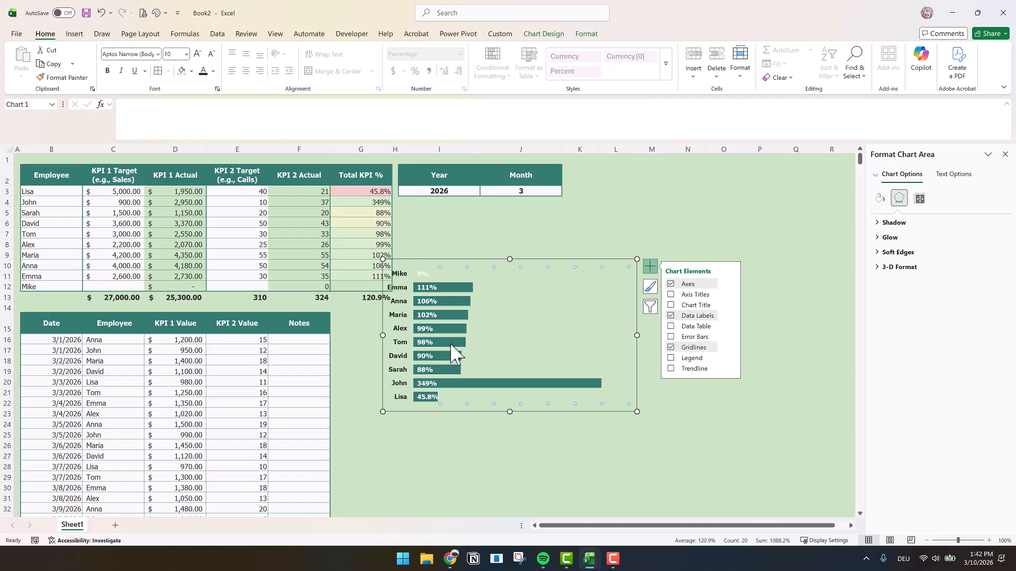
Move the bar chart beside the log table, just under the Total KPI % column, and make it taller.
{"action": "left_click_drag", "start_coordinate": [417, 325], "coordinate": [370, 398]}
{"action": "left_click_drag", "start_coordinate": [464, 331], "coordinate": [464, 312]}
{"action": "left_click", "coordinate": [698, 396]}
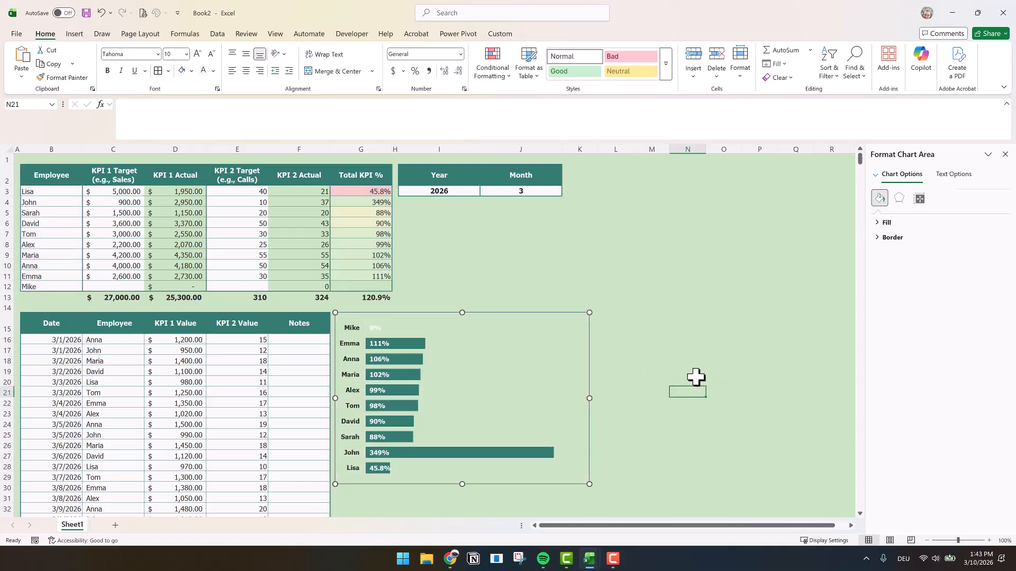
{"action": "left_click", "coordinate": [492, 410]}
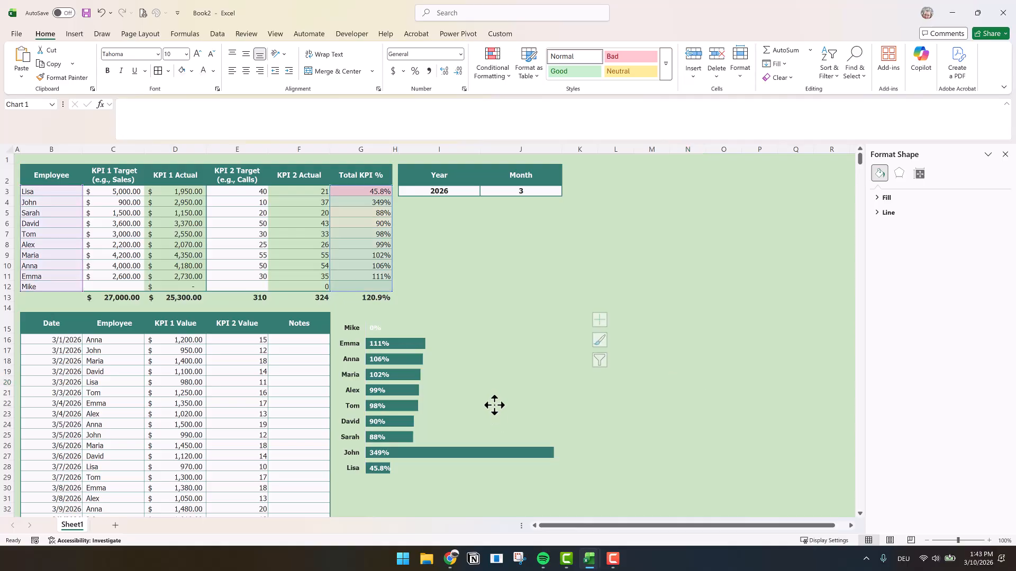
{"action": "left_click", "coordinate": [675, 404]}
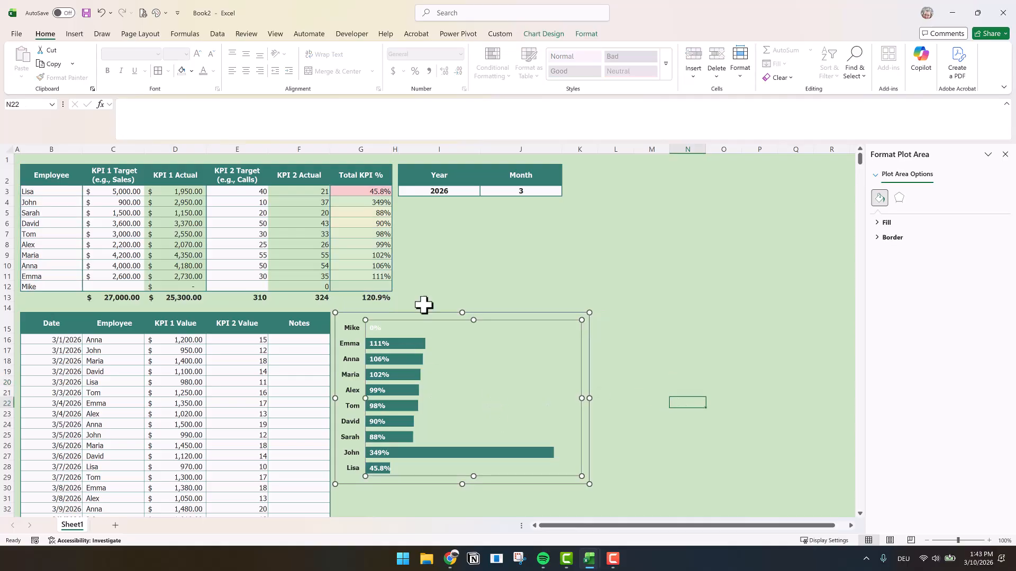
Sort the employee KPI table B2:G12 by Total KPI % on cell values, from smallest to largest.
{"action": "left_click", "coordinate": [33, 173]}
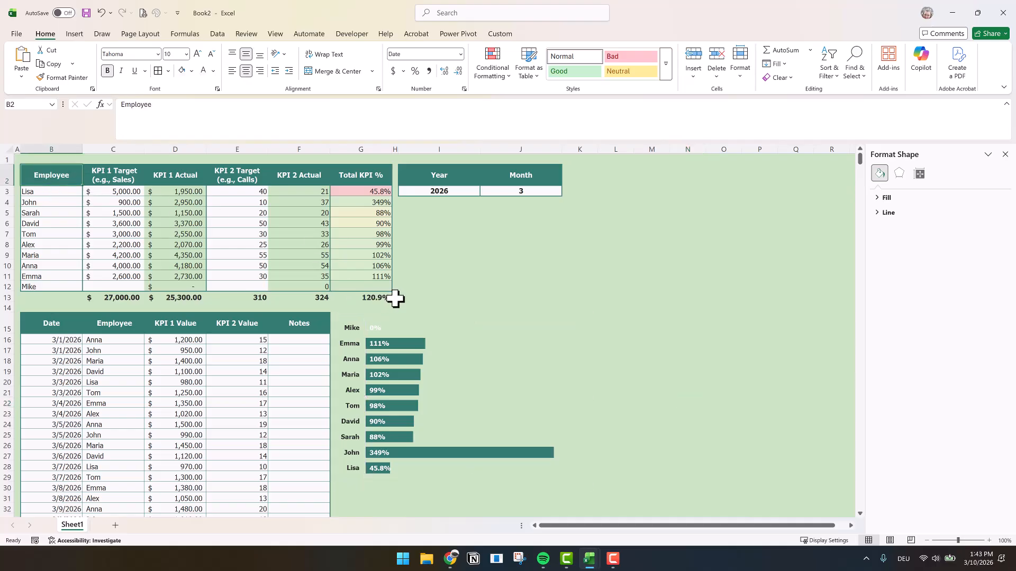
{"action": "left_click", "coordinate": [384, 289], "text": "shift"}
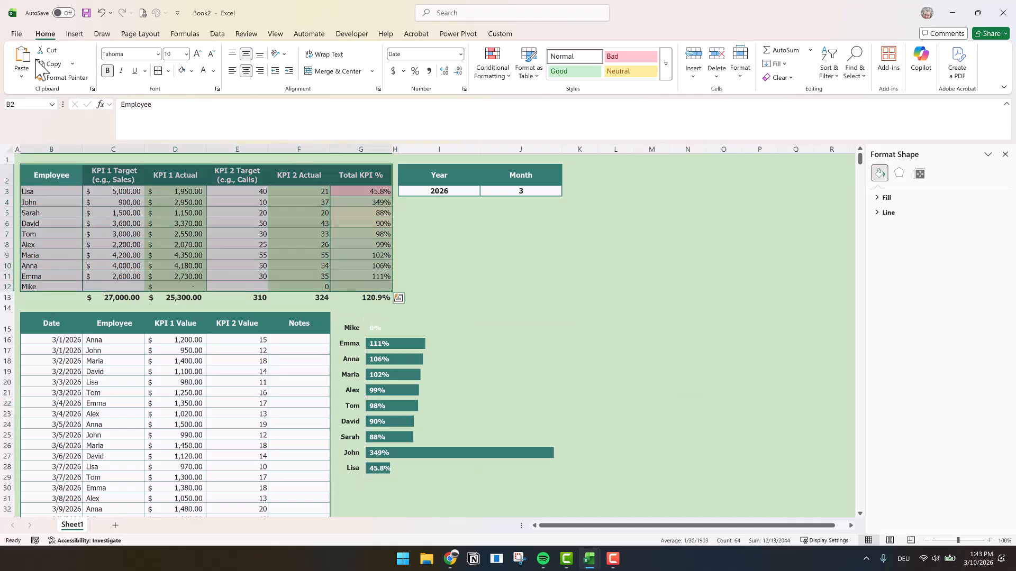
{"action": "left_click", "coordinate": [217, 34]}
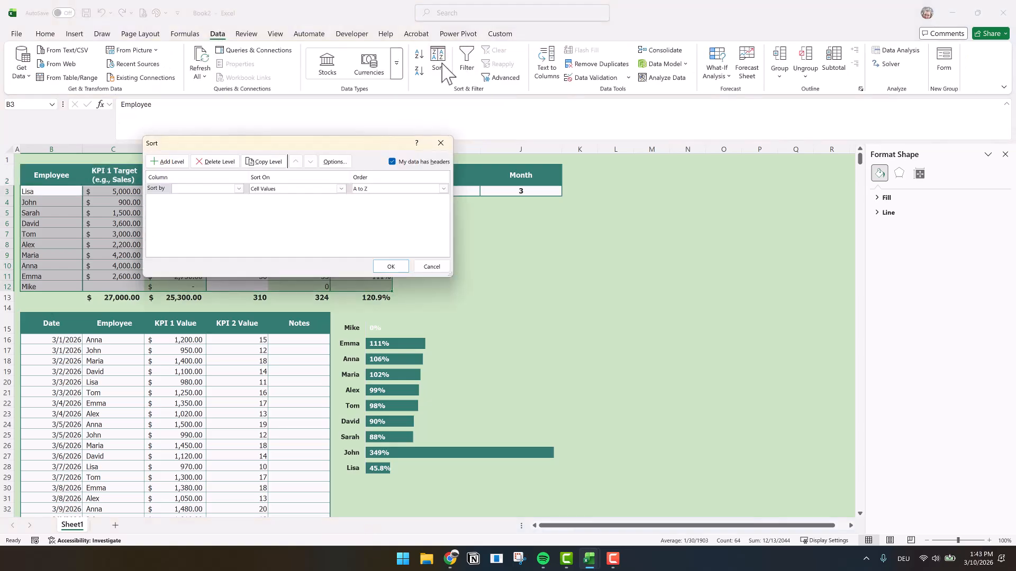
{"action": "left_click", "coordinate": [239, 190]}
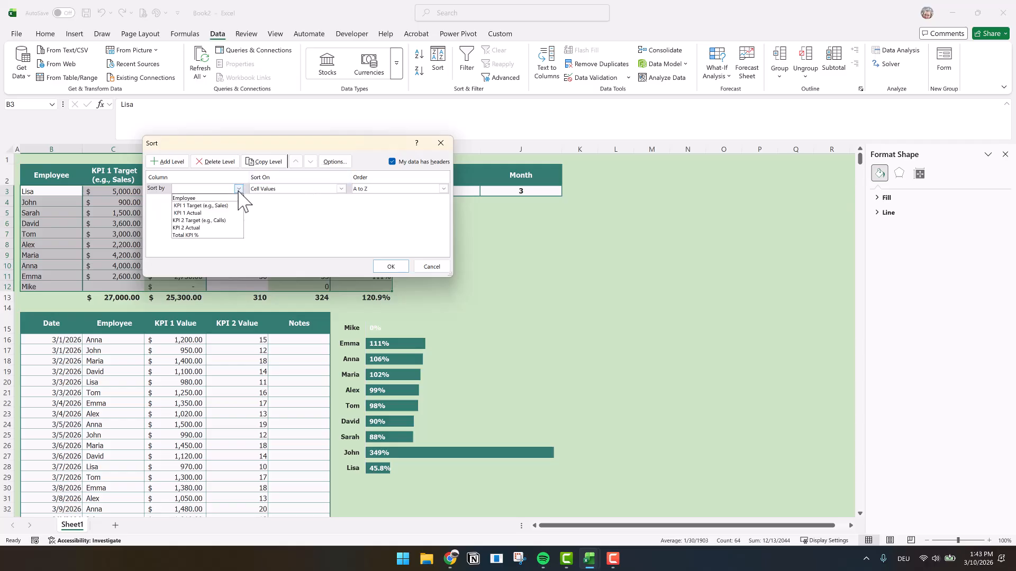
{"action": "left_click", "coordinate": [193, 236]}
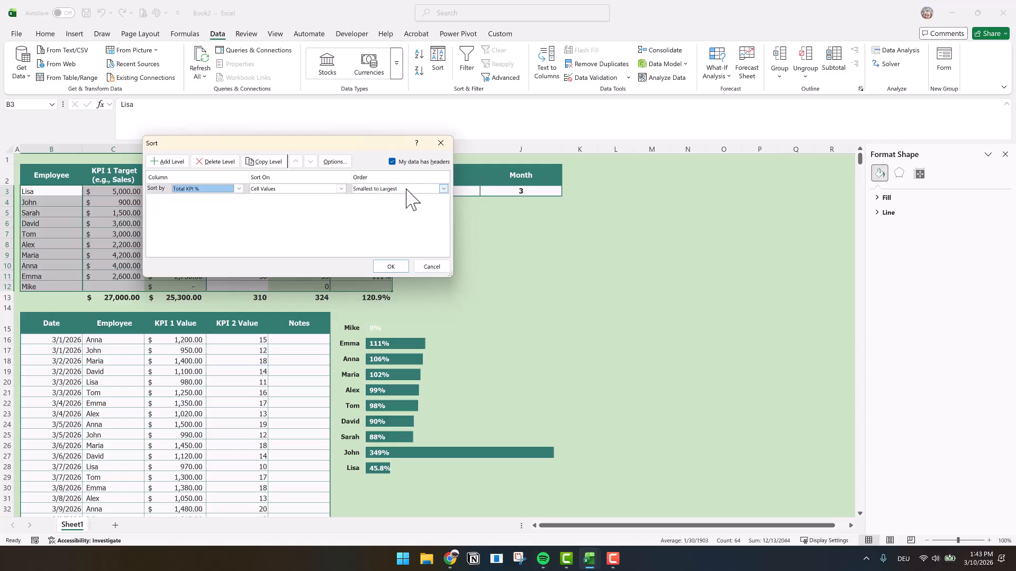
{"action": "left_click", "coordinate": [383, 264]}
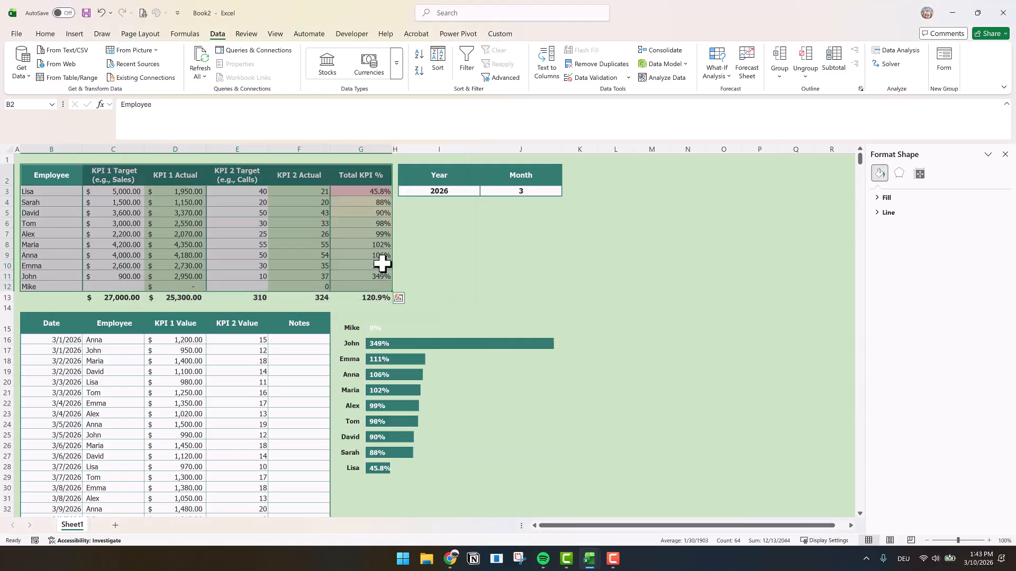
{"action": "left_click", "coordinate": [646, 306]}
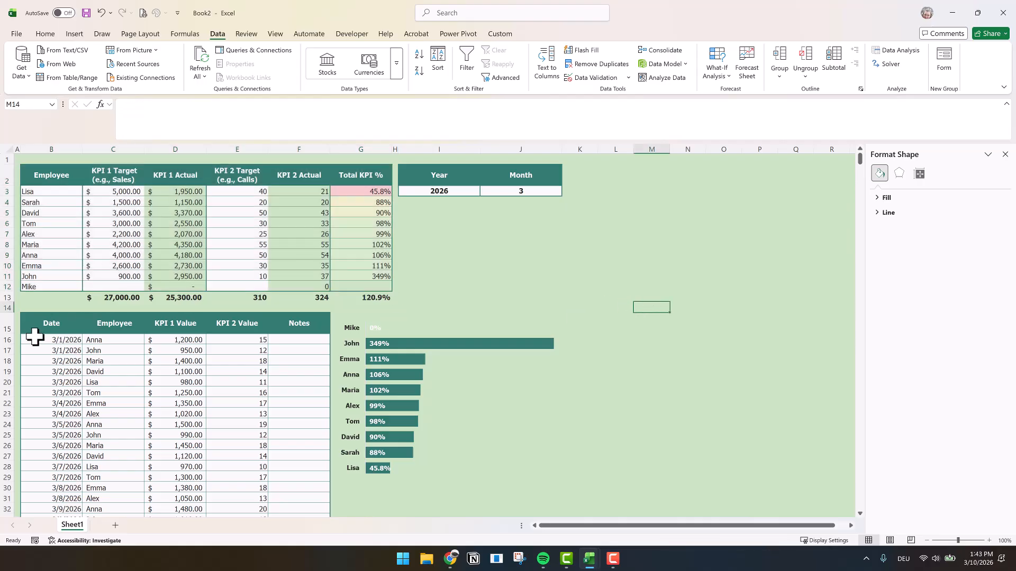
Freeze the panes above row 16 so the KPI table and the log headers stay in view.
{"action": "left_click", "coordinate": [19, 340]}
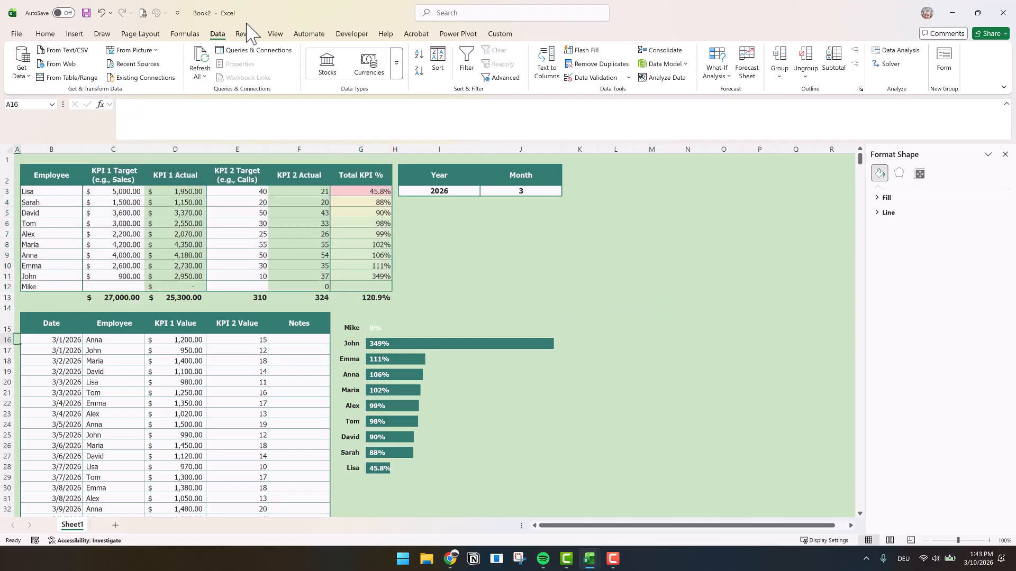
{"action": "left_click", "coordinate": [275, 35]}
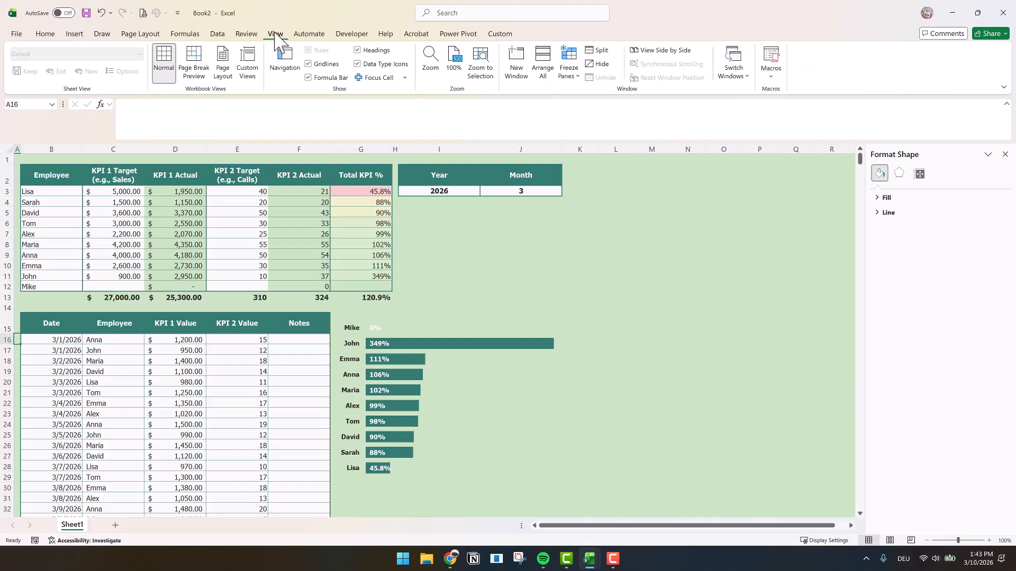
{"action": "left_click", "coordinate": [574, 69]}
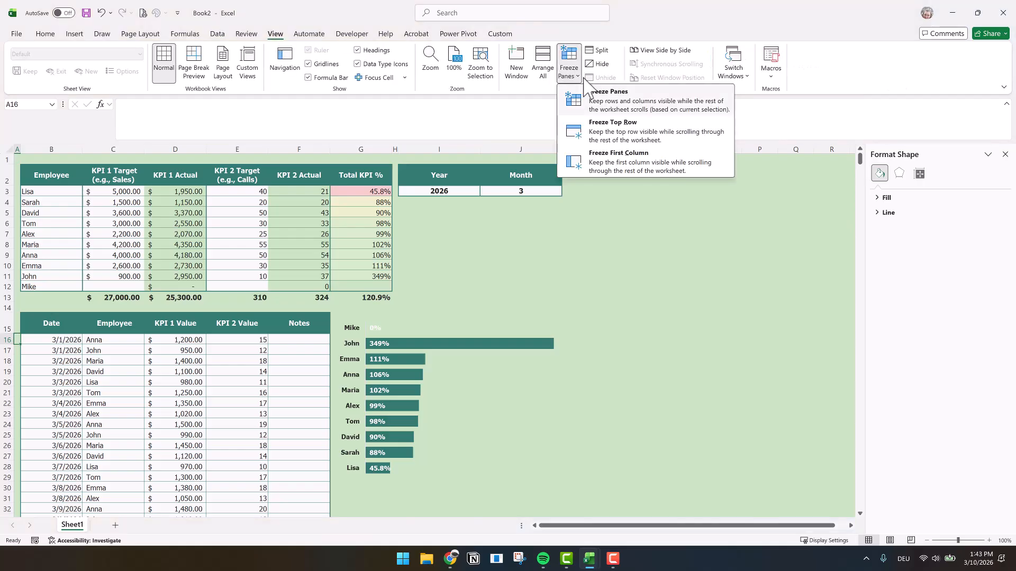
{"action": "left_click", "coordinate": [598, 106]}
{"action": "scroll", "coordinate": [94, 385], "scroll_direction": "down", "scroll_amount": 3}
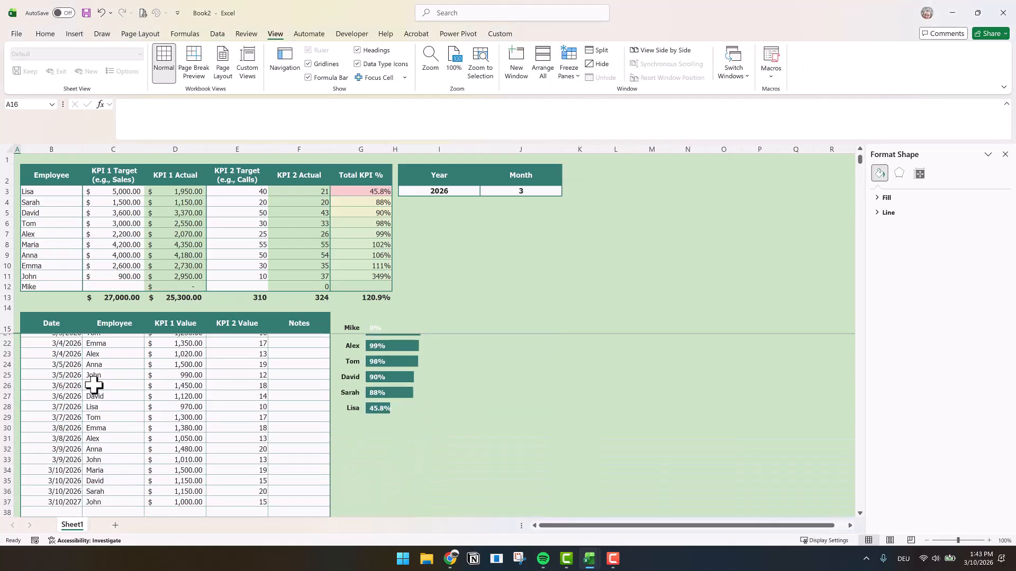
Enter the date 1/1/2027 in the log's first empty row, cell B38, and close the formatting pane.
{"action": "scroll", "coordinate": [94, 385], "scroll_direction": "down", "scroll_amount": 3}
{"action": "left_click", "coordinate": [74, 382]}
{"action": "type", "text": "1/1/2027"}
{"action": "key", "text": "Tab"}
{"action": "left_click", "coordinate": [1005, 155]}
Add a list validation dropdown to the log's Employee cells C16:C1015, using =$B$3:$B$12 as the source.
{"action": "left_click_drag", "start_coordinate": [1010, 164], "coordinate": [1011, 511]}
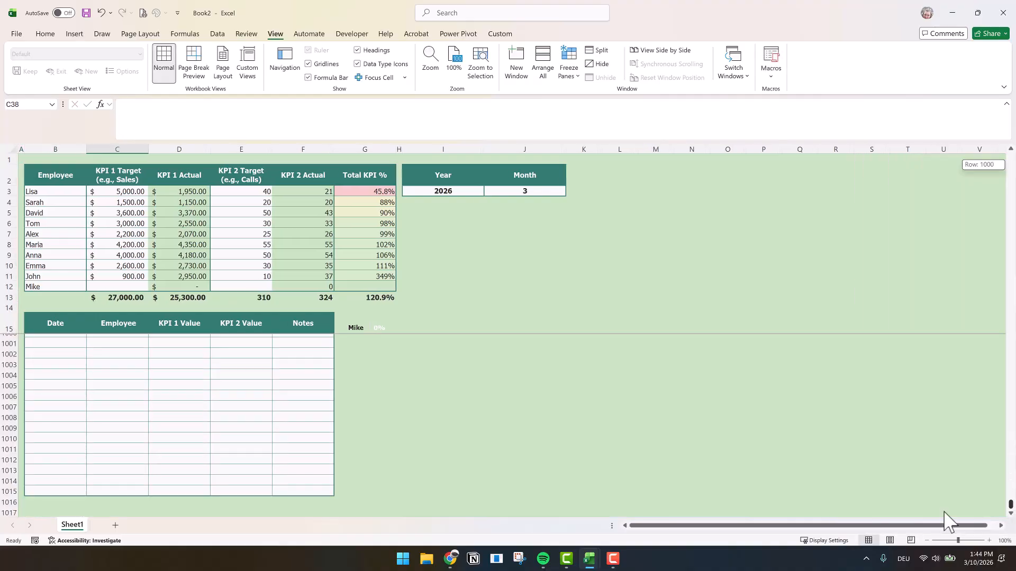
{"action": "left_click", "coordinate": [116, 492]}
{"action": "key", "text": "ctrl+shift+Up"}
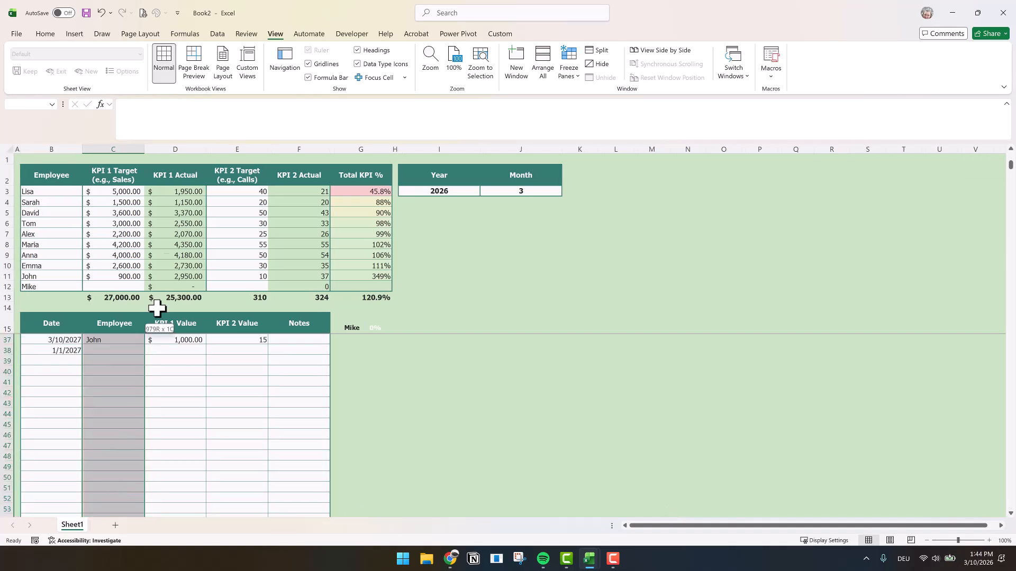
{"action": "left_click", "coordinate": [217, 33]}
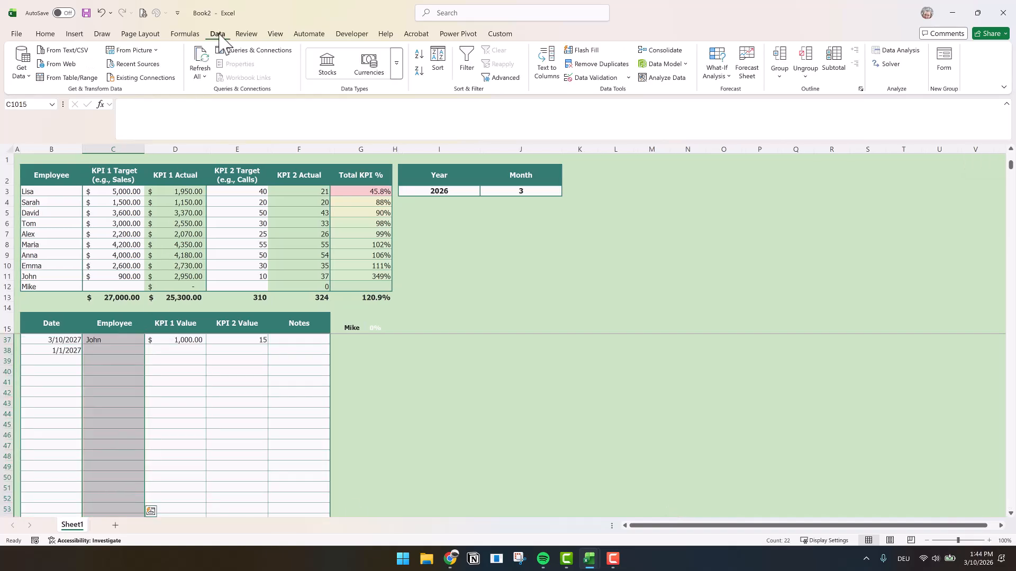
{"action": "left_click", "coordinate": [628, 78]}
{"action": "left_click", "coordinate": [600, 95]}
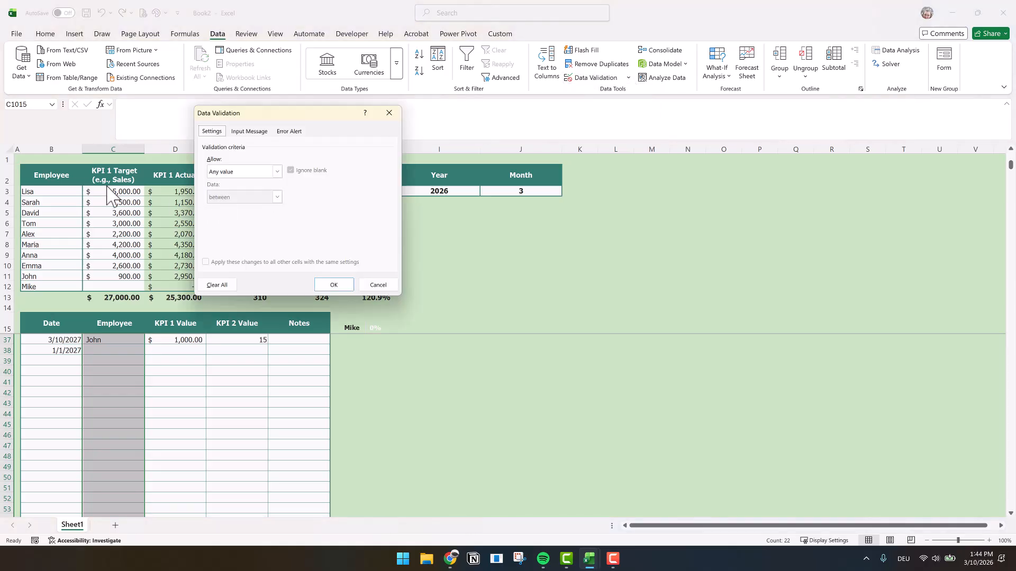
{"action": "left_click", "coordinate": [268, 169]}
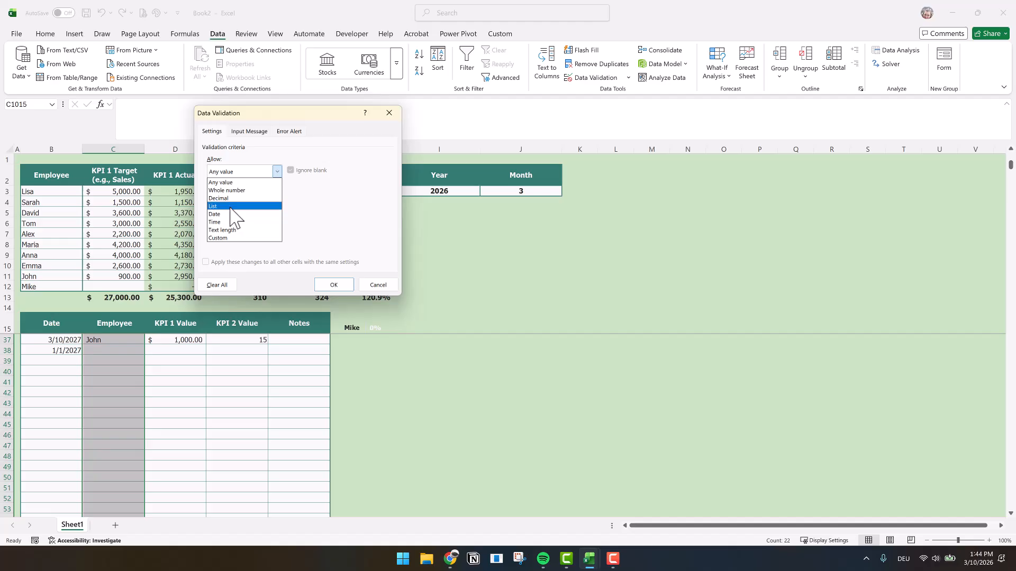
{"action": "left_click", "coordinate": [249, 206]}
{"action": "left_click_drag", "start_coordinate": [32, 190], "coordinate": [34, 288]}
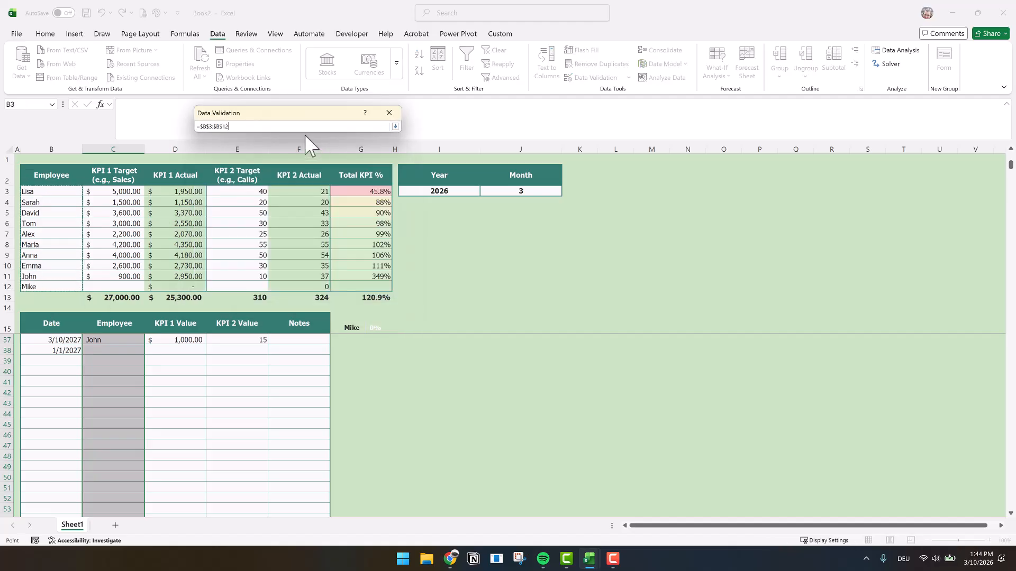
{"action": "left_click", "coordinate": [395, 127]}
{"action": "left_click", "coordinate": [334, 285]}
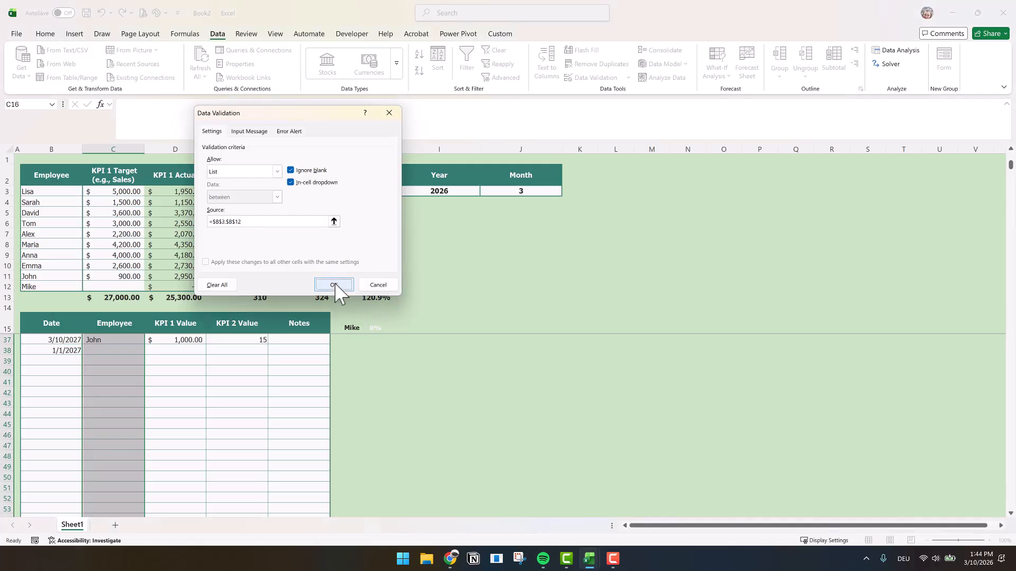
{"action": "left_click", "coordinate": [337, 287]}
Complete log row 38 by picking the third listed employee, with KPI 1 Value 900 and KPI 2 Value 20.
{"action": "left_click", "coordinate": [119, 349]}
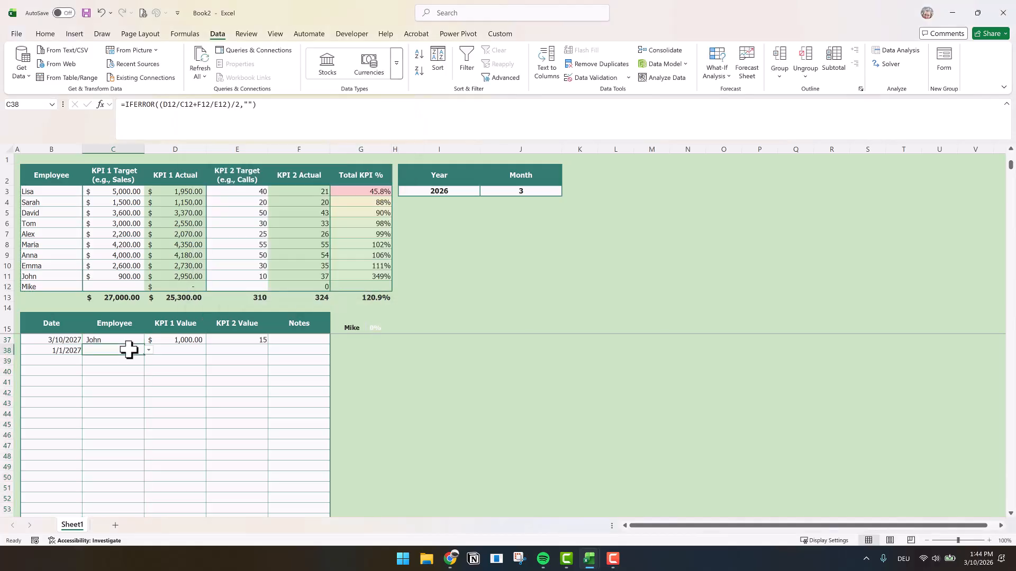
{"action": "left_click", "coordinate": [149, 351]}
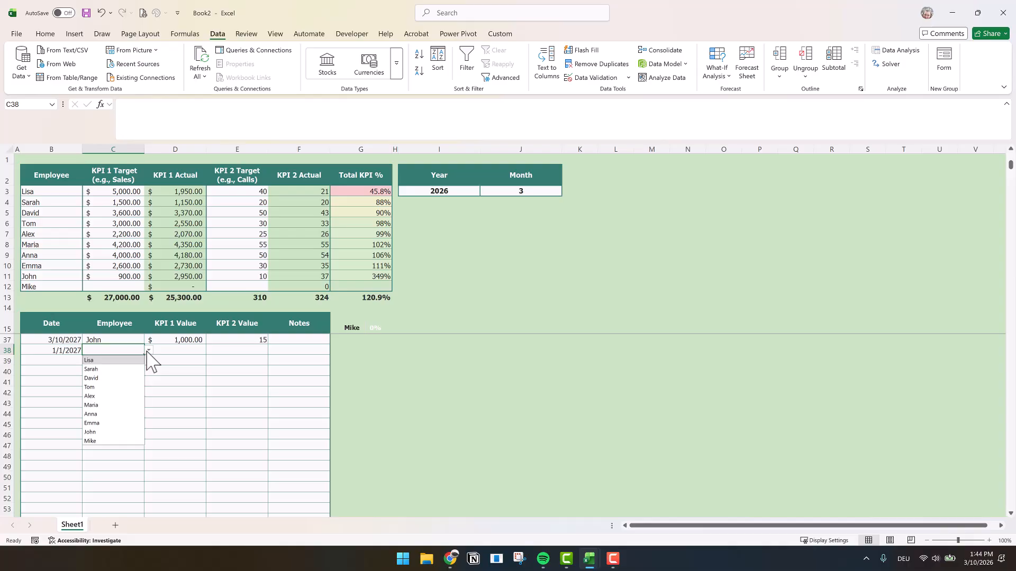
{"action": "left_click", "coordinate": [107, 379]}
{"action": "left_click", "coordinate": [174, 349]}
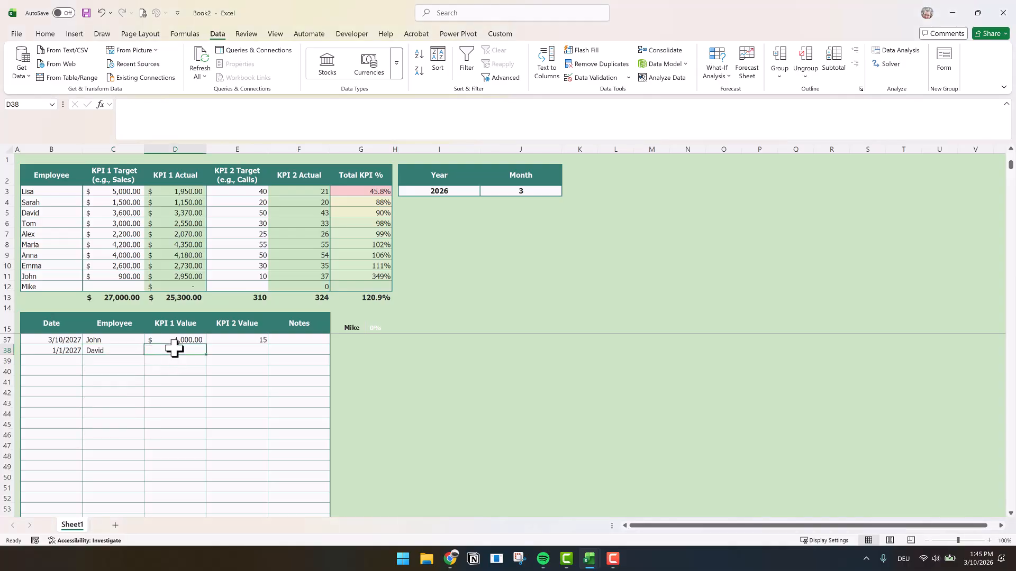
{"action": "type", "text": "900"}
{"action": "left_click", "coordinate": [237, 350]}
{"action": "type", "text": "2"}
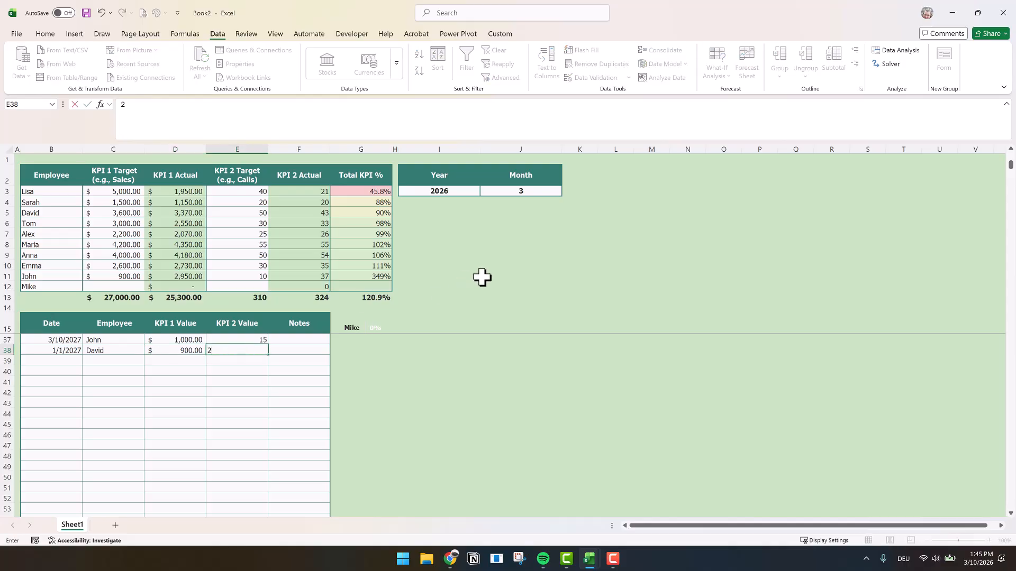
{"action": "type", "text": "0"}
{"action": "left_click", "coordinate": [483, 276]}
Switch the KPI table's reporting period to year 2027 and month 1.
{"action": "scroll", "coordinate": [439, 377], "scroll_direction": "up", "scroll_amount": 3}
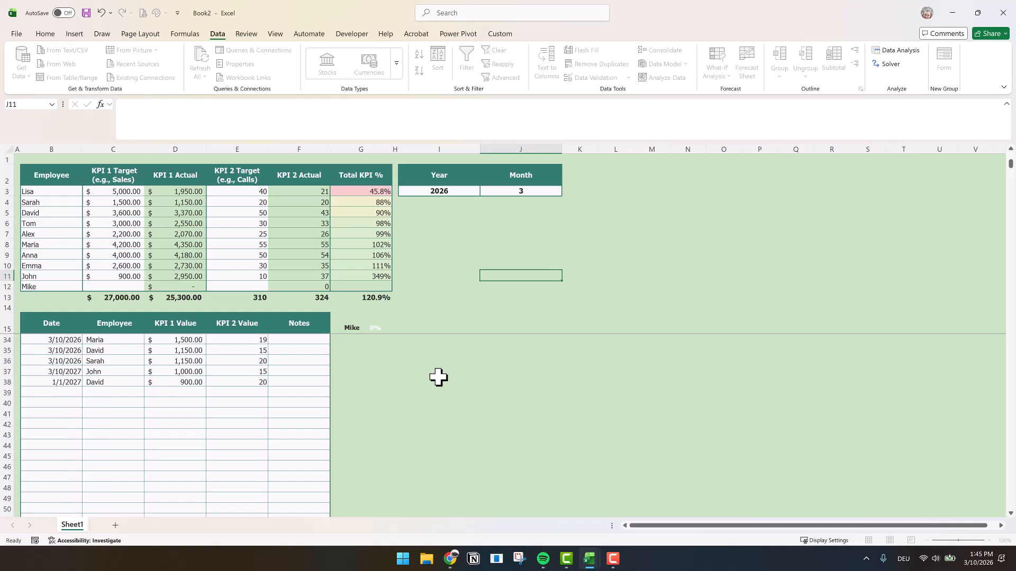
{"action": "scroll", "coordinate": [438, 377], "scroll_direction": "up", "scroll_amount": 5}
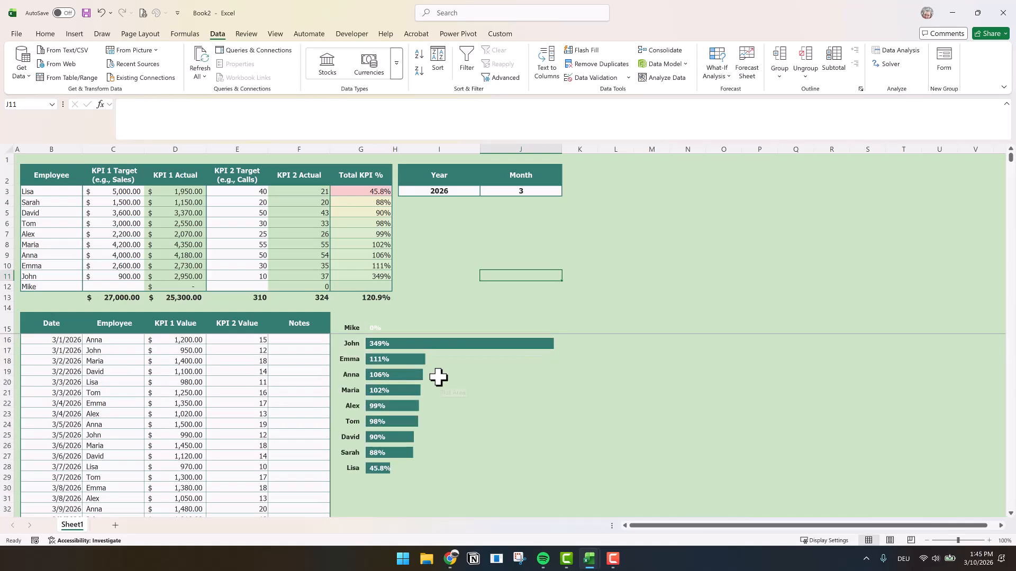
{"action": "left_click", "coordinate": [435, 191]}
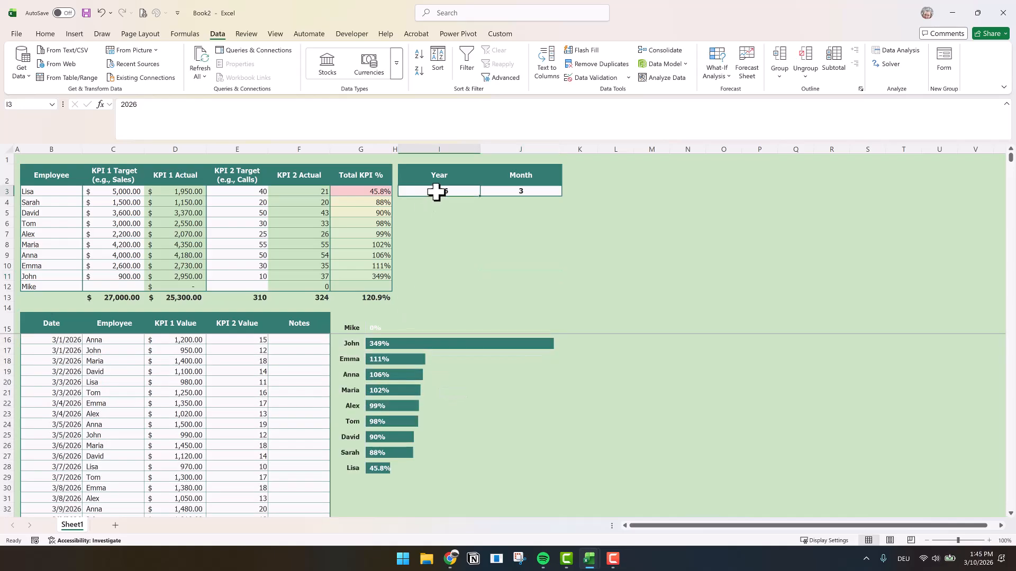
{"action": "type", "text": "2027"}
{"action": "key", "text": "Return"}
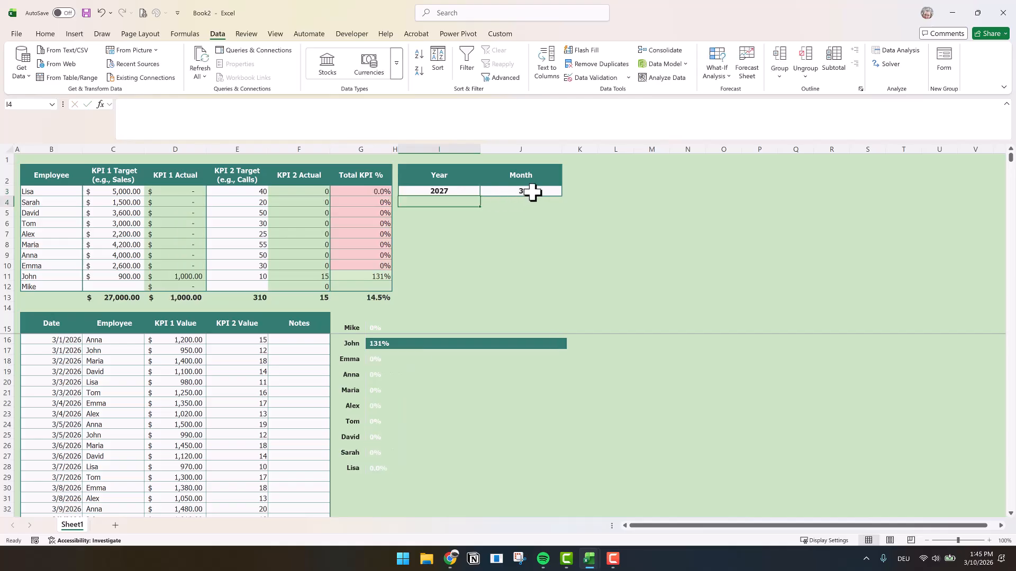
{"action": "left_click", "coordinate": [529, 192]}
{"action": "key", "text": "alt+Down"}
{"action": "left_click", "coordinate": [512, 203]}
Format the Total KPI % values in G3:G13, including the total row, as percentages with one decimal place.
{"action": "left_click_drag", "start_coordinate": [388, 190], "coordinate": [382, 297]}
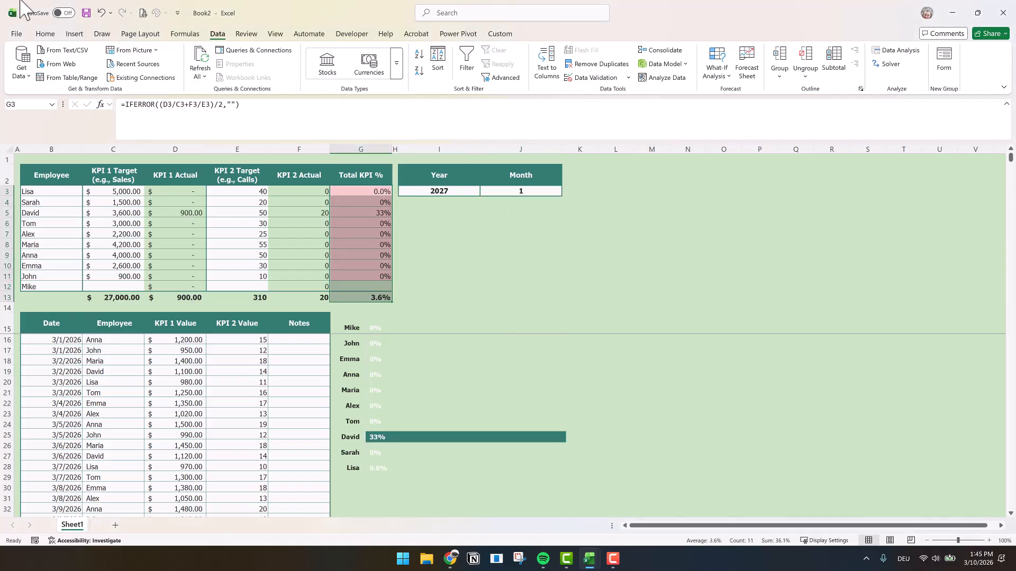
{"action": "left_click", "coordinate": [45, 34]}
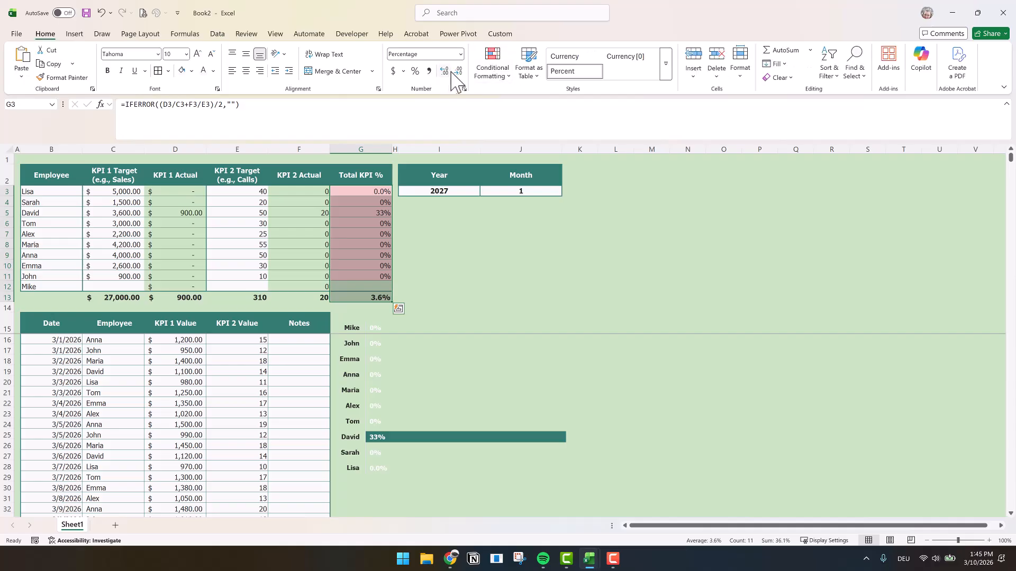
{"action": "left_click", "coordinate": [445, 71]}
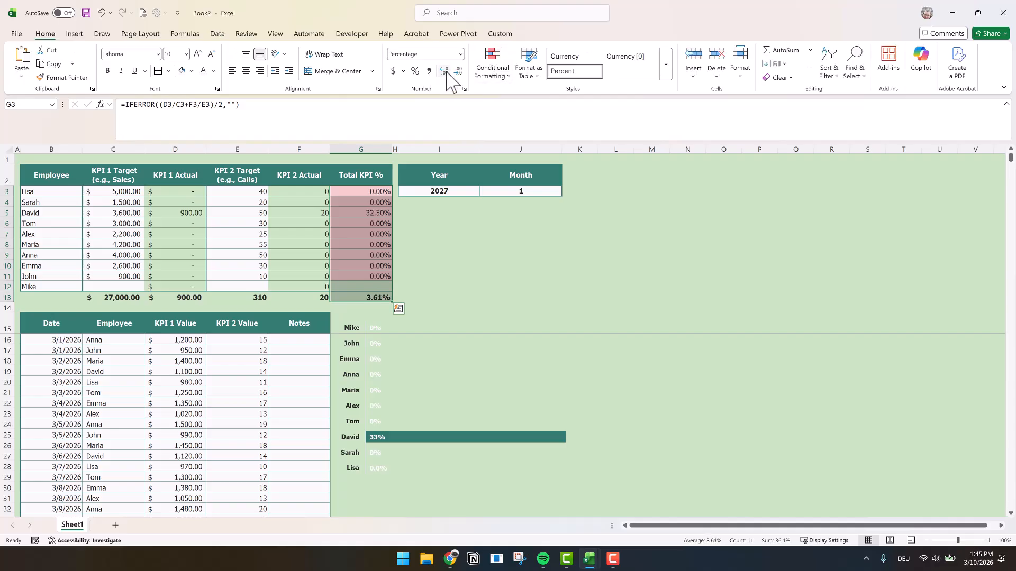
{"action": "left_click", "coordinate": [531, 271]}
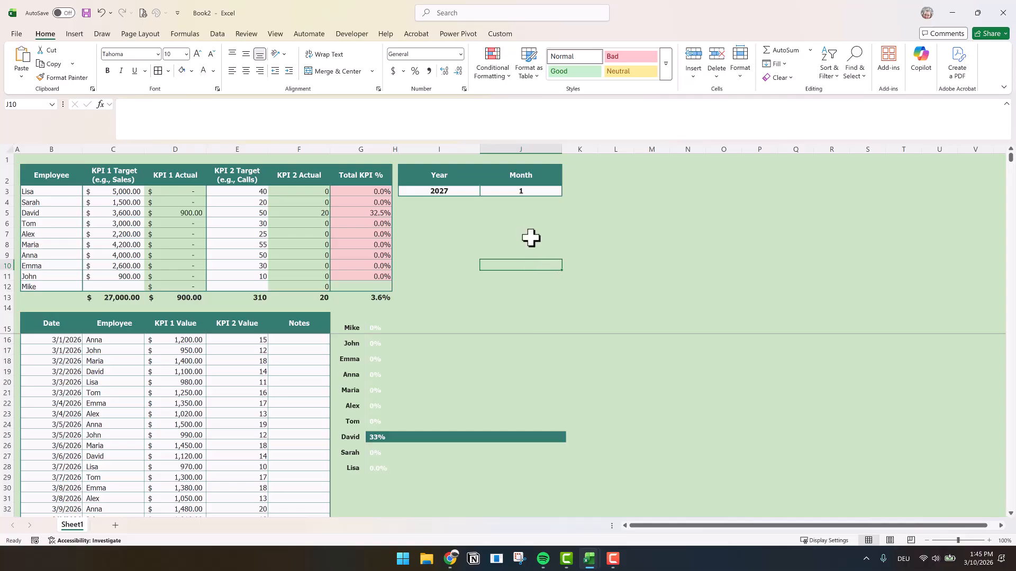
Set the reporting period to year 2026 and month 3.
{"action": "left_click", "coordinate": [458, 191]}
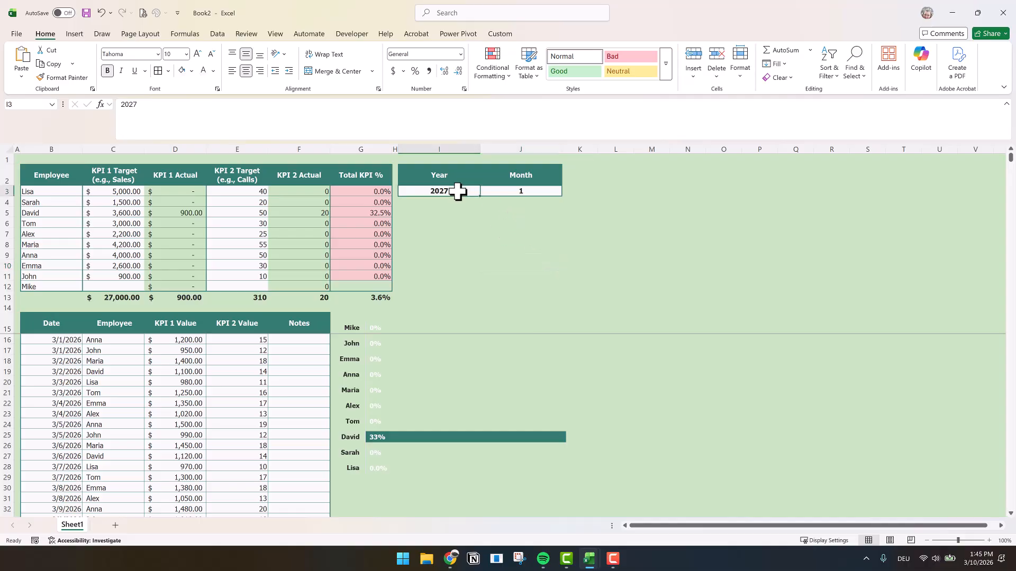
{"action": "type", "text": "2026"}
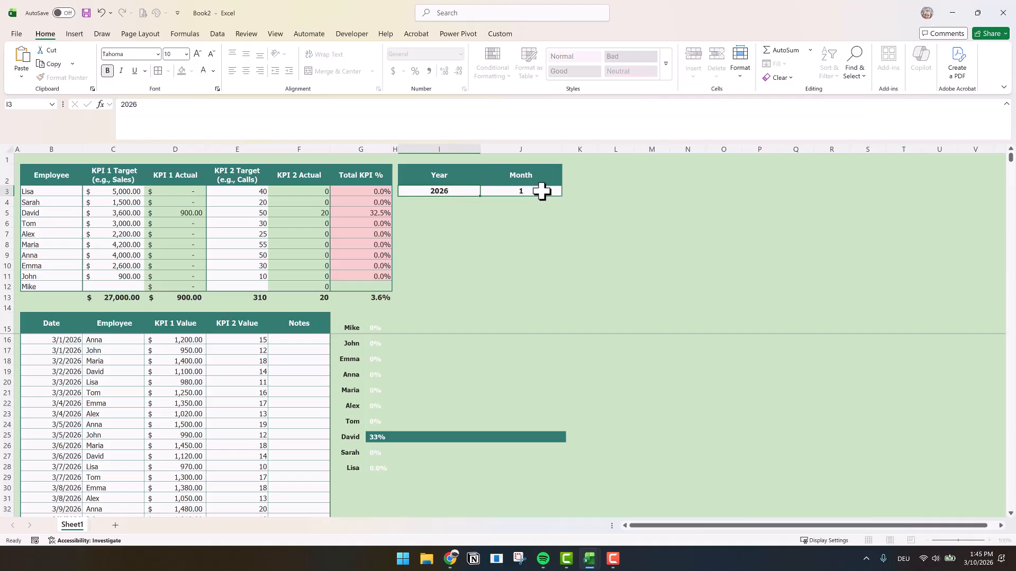
{"action": "left_click", "coordinate": [541, 192]}
{"action": "left_click", "coordinate": [566, 191]}
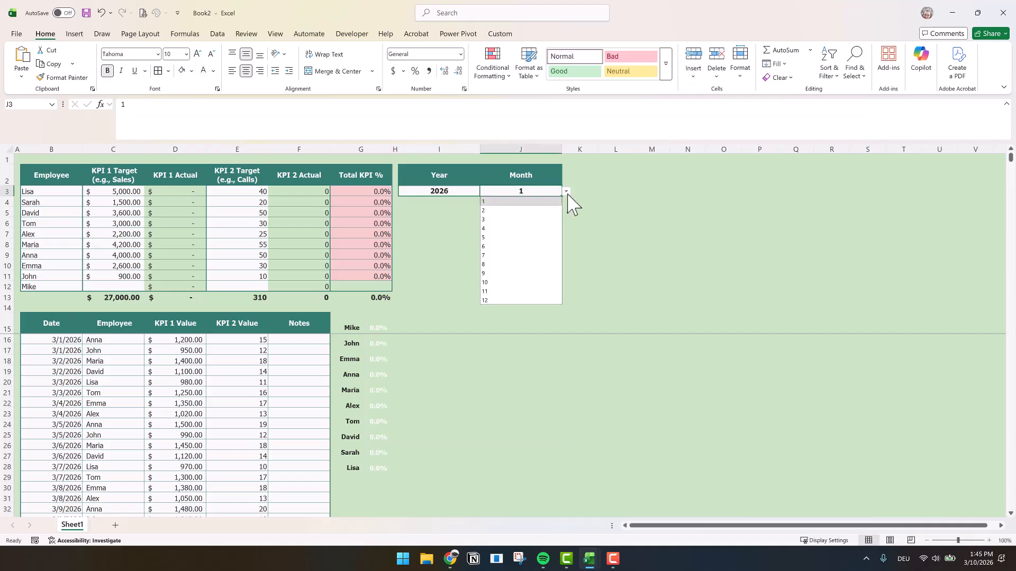
{"action": "left_click", "coordinate": [513, 220]}
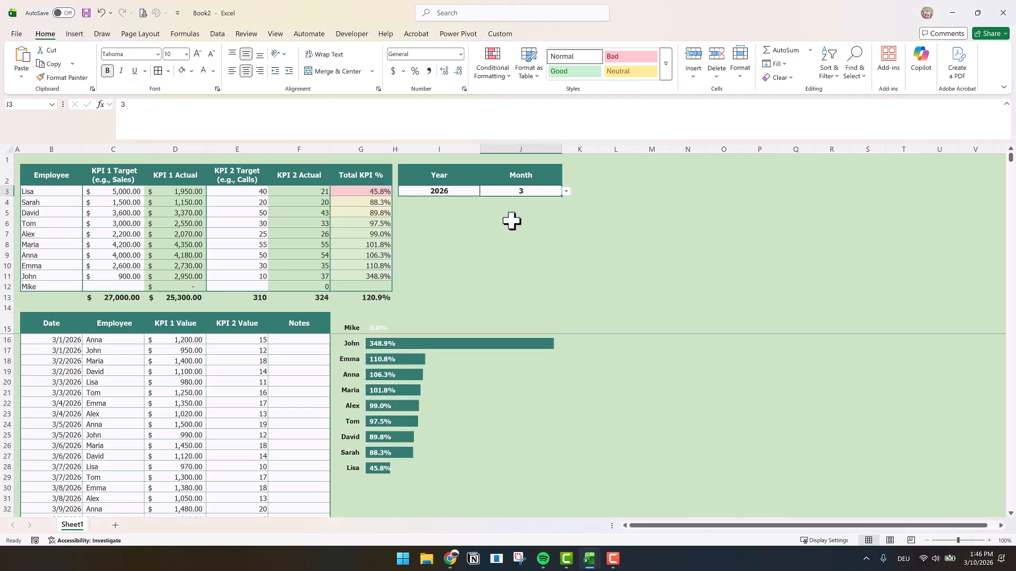